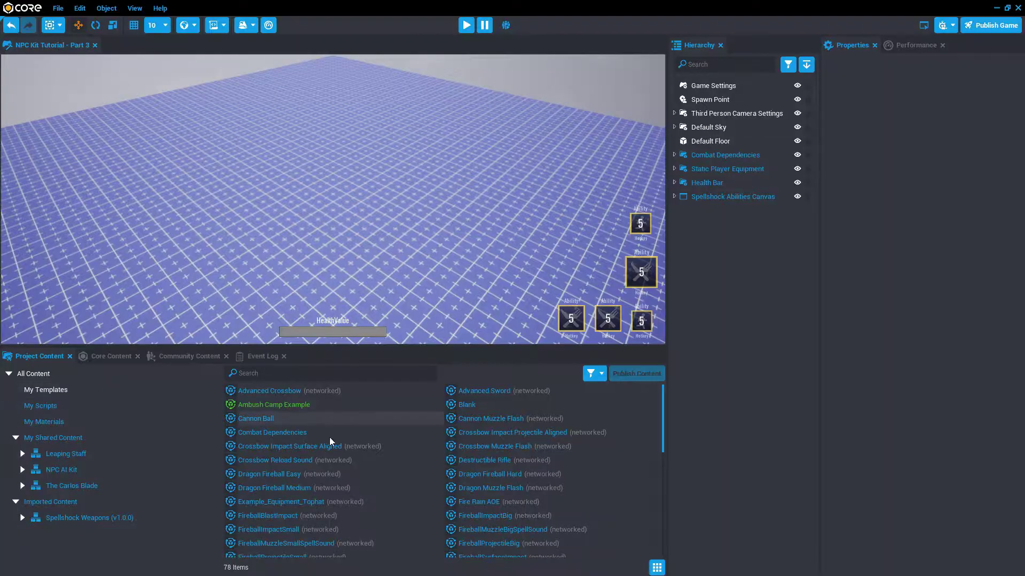
- Find the RPG Raptor template by searching for "raptor", place it on the floor and frame it in the view
{"action": "type", "text": "raptor"}
{"action": "left_click_drag", "start_coordinate": [262, 410], "coordinate": [331, 224]}
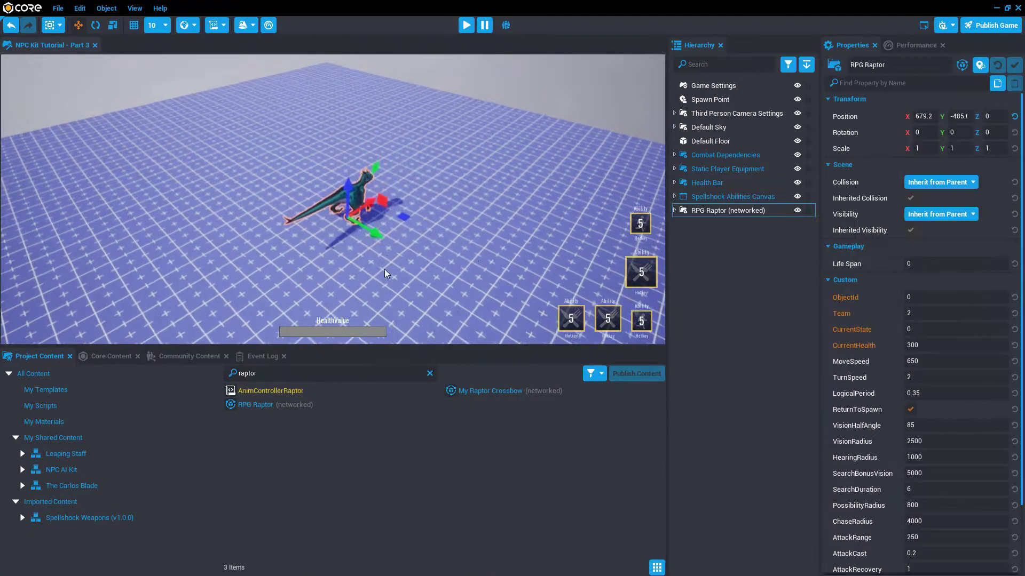
{"action": "key", "text": "f"}
- Group Health Bar and Spellshock Abilities Canvas into a new folder named "UI"
{"action": "left_click", "coordinate": [710, 196]}
{"action": "left_click", "coordinate": [703, 184], "text": "shift"}
{"action": "right_click", "coordinate": [703, 183]}
{"action": "left_click", "coordinate": [772, 337]}
{"action": "type", "text": "UI"}
{"action": "key", "text": "Return"}
- Group Game Settings, Spawn Point, Combat Dependencies and Static Player Equipment into a new folder named "Settings"
{"action": "left_click", "coordinate": [724, 168]}
{"action": "left_click", "coordinate": [704, 154], "text": "shift"}
{"action": "left_click", "coordinate": [703, 85], "text": "ctrl"}
{"action": "left_click", "coordinate": [700, 99], "text": "ctrl"}
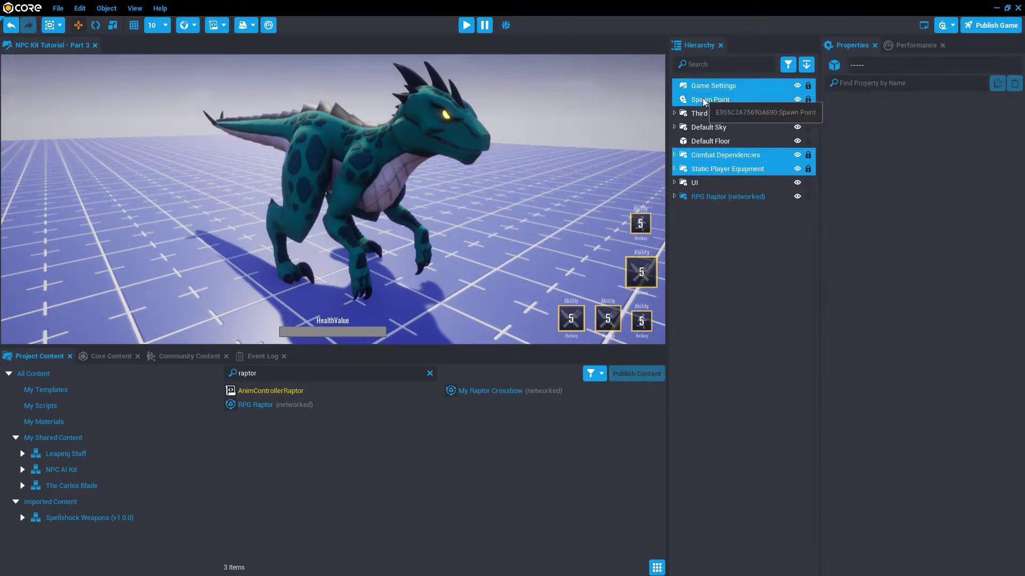
{"action": "right_click", "coordinate": [700, 99]}
{"action": "left_click", "coordinate": [757, 268]}
{"action": "type", "text": "Settings"}
{"action": "key", "text": "Return"}
- Enlarge the scene view, hide the UI folder and lock the Default Floor against selection
{"action": "left_click", "coordinate": [696, 156]}
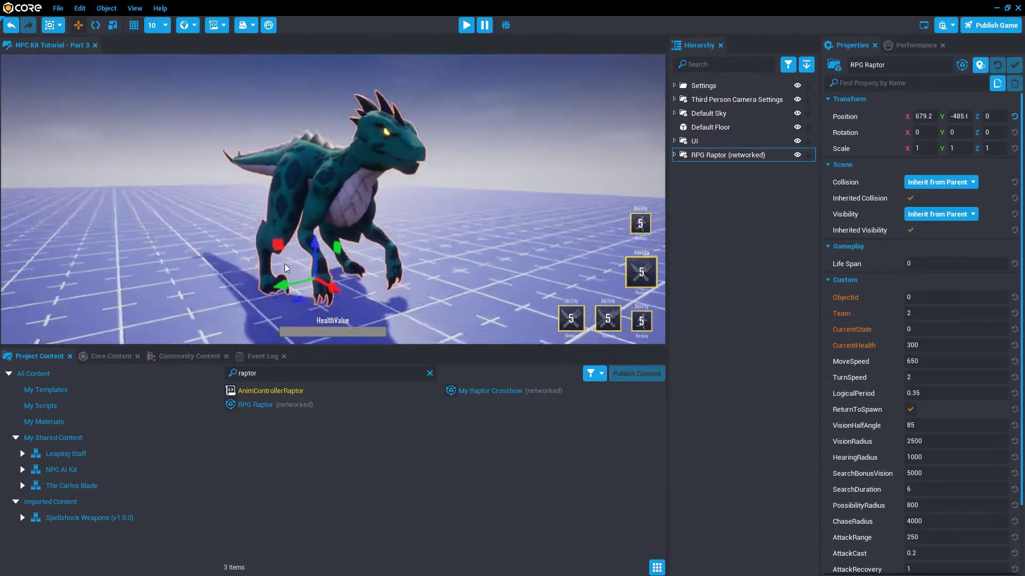
{"action": "left_click_drag", "start_coordinate": [405, 347], "coordinate": [405, 426]}
{"action": "left_click", "coordinate": [797, 141]}
{"action": "key", "text": "Escape"}
{"action": "left_click", "coordinate": [808, 127]}
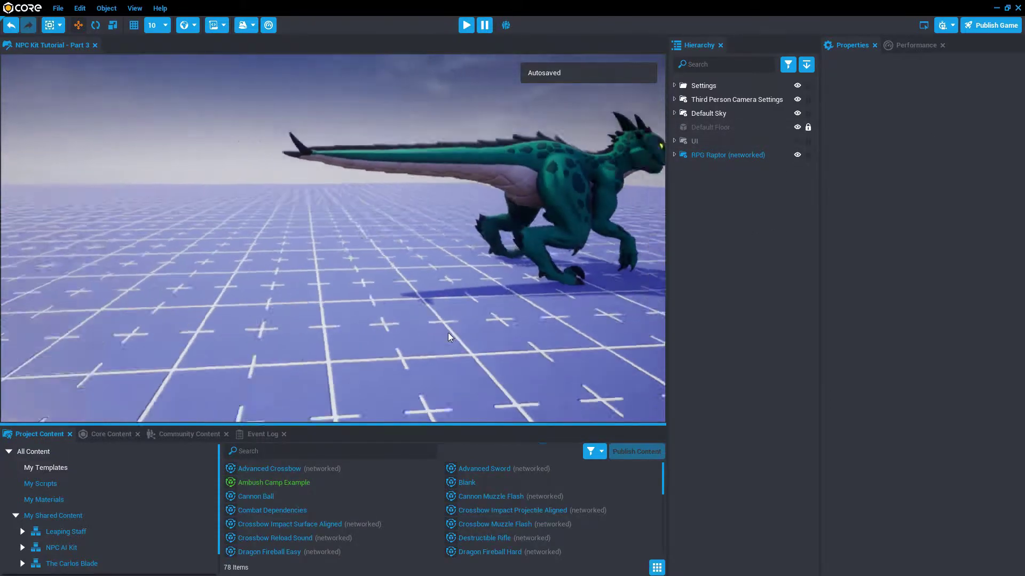
- Search the project content for "dragon" and place the Easy, Medium and Hard RPG Dragon Enemy templates in the scene
{"action": "right_click_drag", "start_coordinate": [447, 332], "coordinate": [451, 428]}
{"action": "left_click", "coordinate": [307, 452]}
{"action": "type", "text": "dragon"}
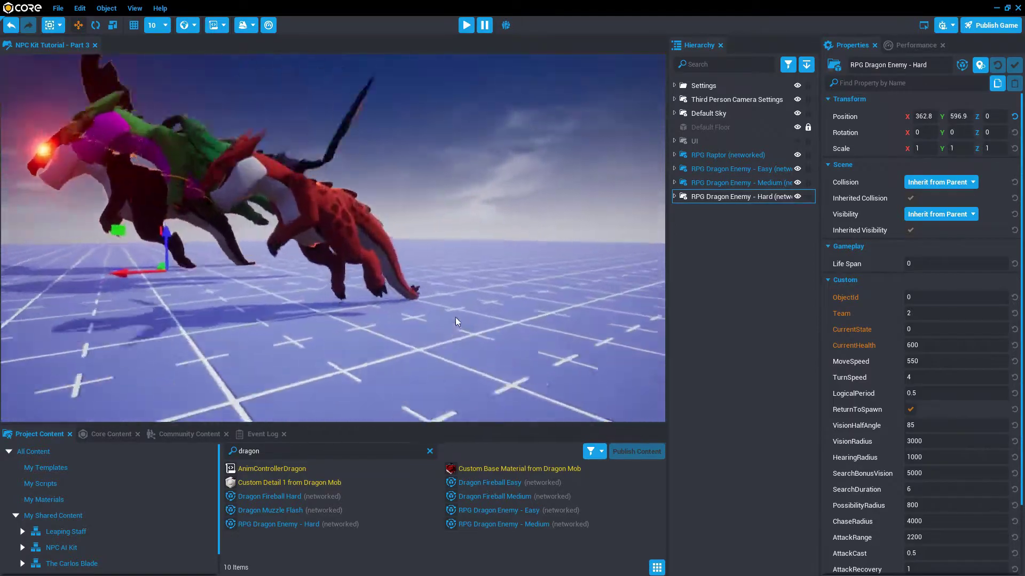
{"action": "right_click_drag", "start_coordinate": [455, 317], "coordinate": [489, 328]}
{"action": "left_click", "coordinate": [405, 243]}
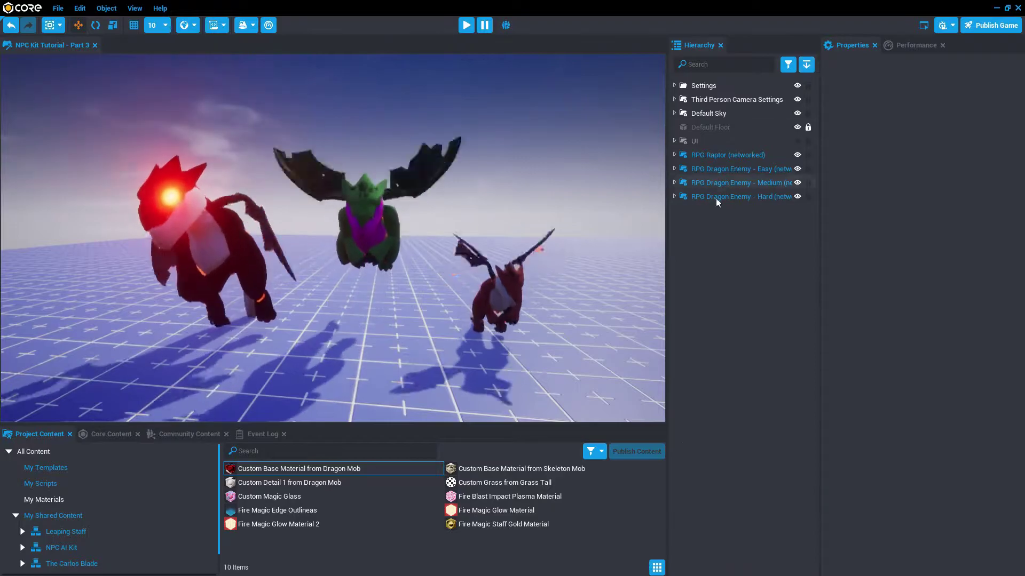
- Delete the three RPG Dragon Enemy objects from the scene
{"action": "left_click", "coordinate": [722, 169]}
{"action": "left_click", "coordinate": [721, 197], "text": "shift"}
{"action": "key", "text": "Delete"}
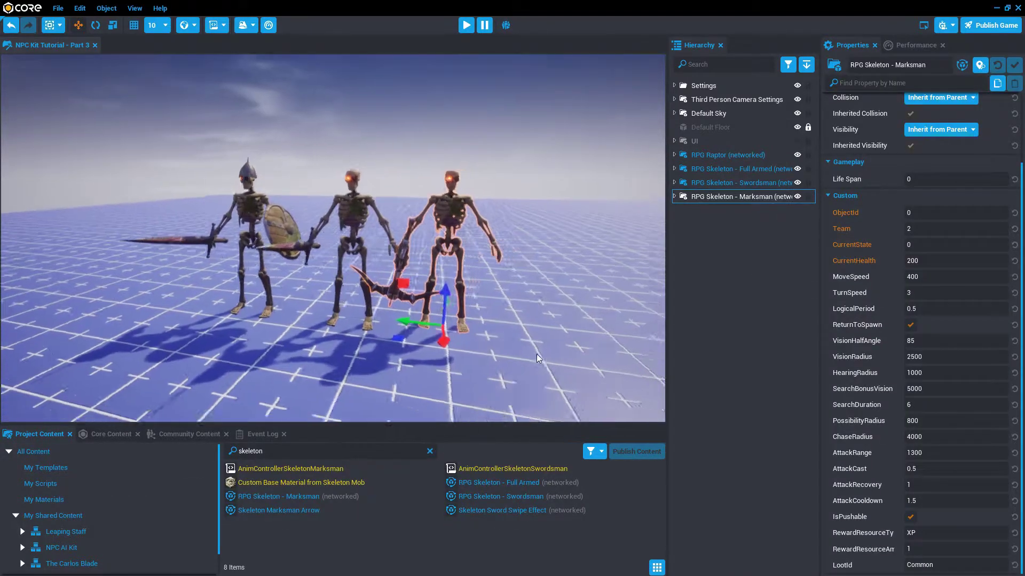
- Examine the Full Armed, Swordsman and Marksman skeletons up close in the scene
{"action": "scroll", "coordinate": [536, 354], "scroll_direction": "up", "scroll_amount": 5}
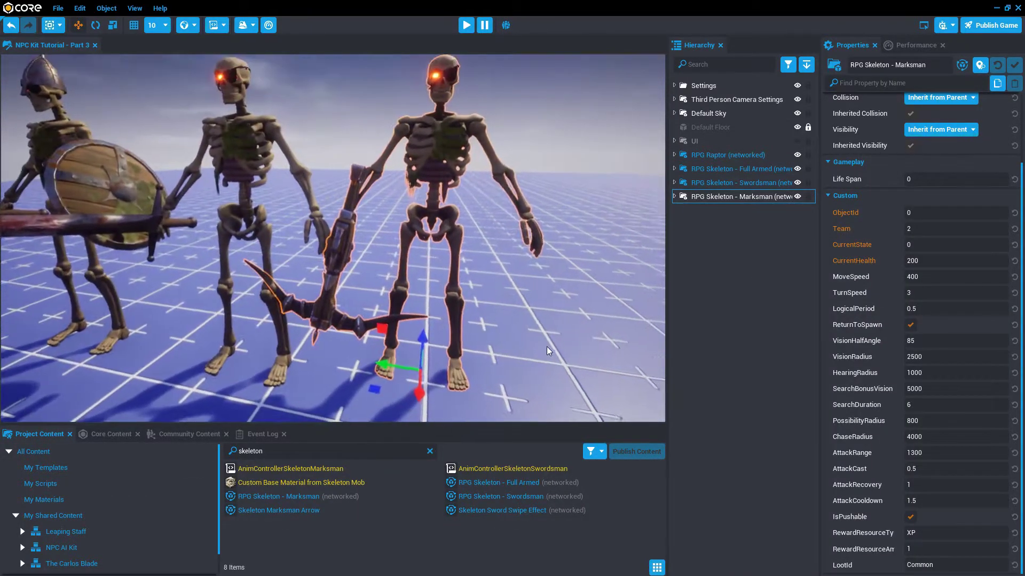
{"action": "scroll", "coordinate": [555, 363], "scroll_direction": "down", "scroll_amount": 5}
{"action": "right_click_drag", "start_coordinate": [347, 368], "coordinate": [246, 360]}
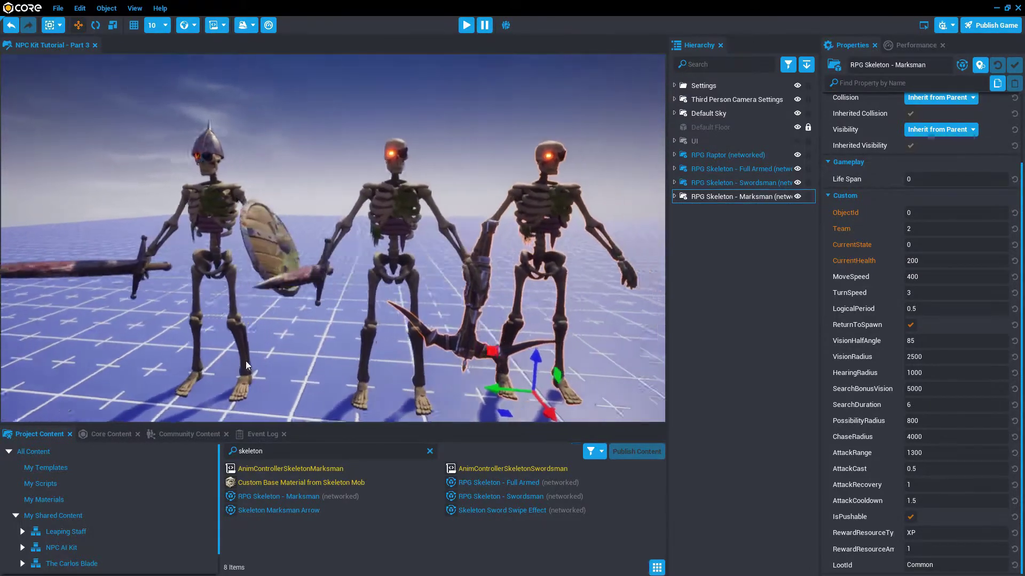
{"action": "scroll", "coordinate": [245, 360], "scroll_direction": "up", "scroll_amount": 5}
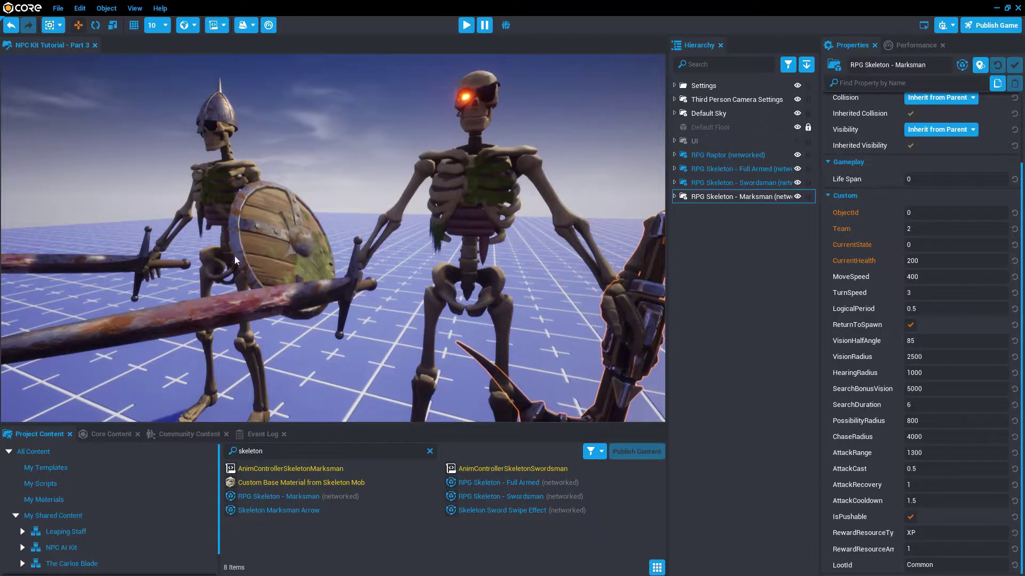
{"action": "right_click_drag", "start_coordinate": [203, 246], "coordinate": [320, 315]}
{"action": "scroll", "coordinate": [326, 335], "scroll_direction": "down", "scroll_amount": 5}
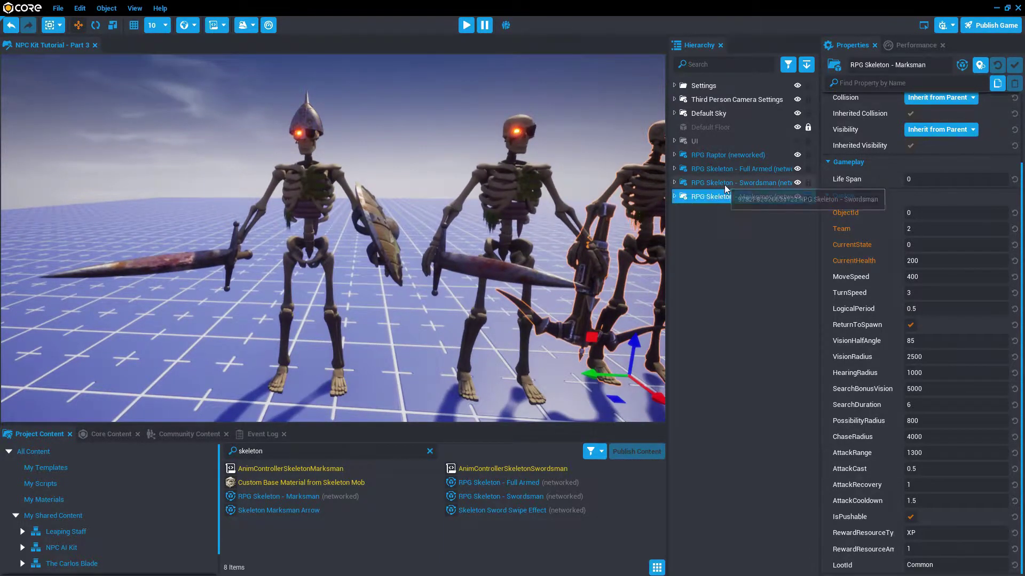
- Inspect the RPG Skeleton - Swordsman's custom properties and the damage settings of its NPCAttackServer script
{"action": "left_click", "coordinate": [724, 184]}
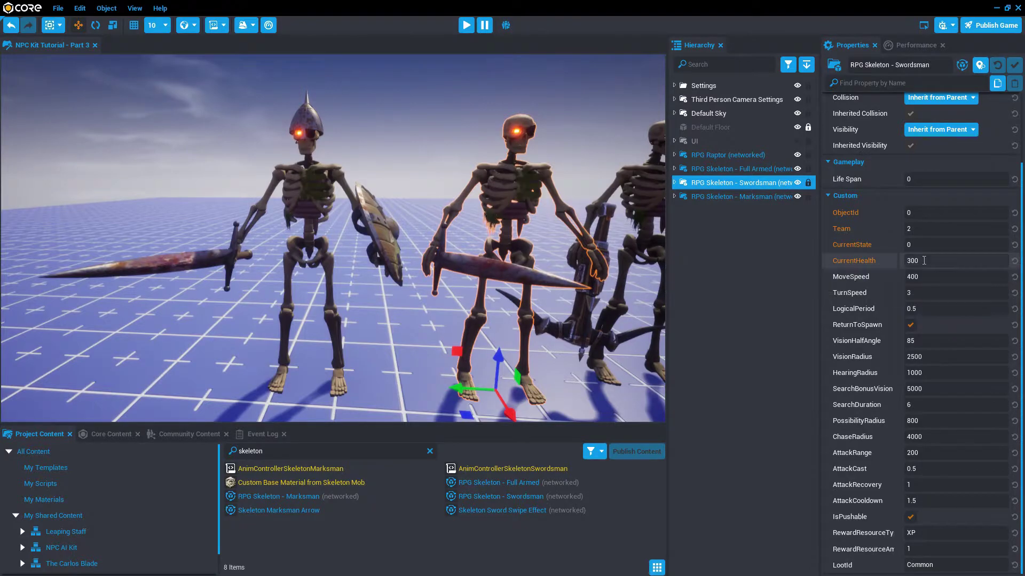
{"action": "left_click", "coordinate": [675, 183]}
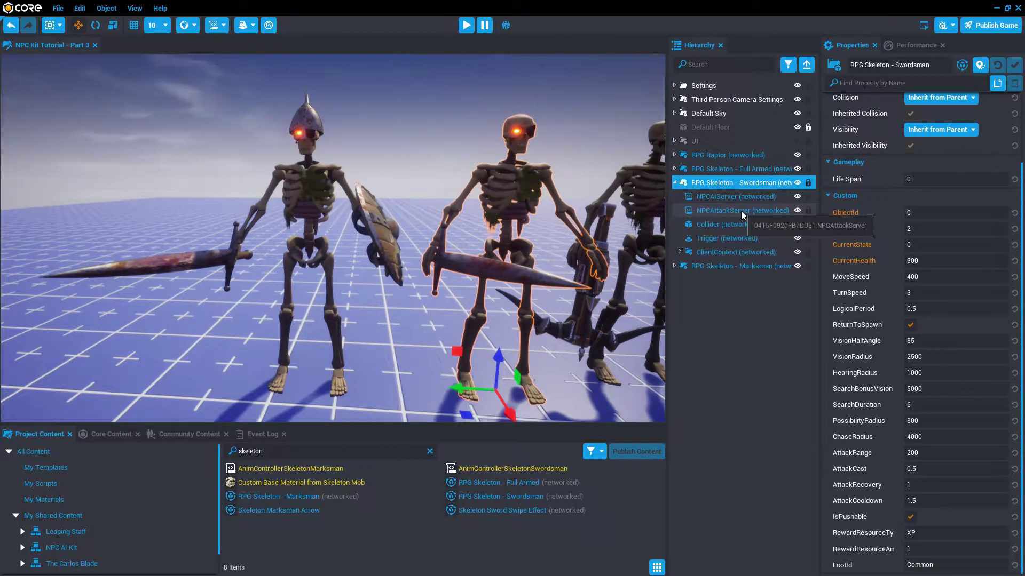
{"action": "left_click", "coordinate": [713, 212]}
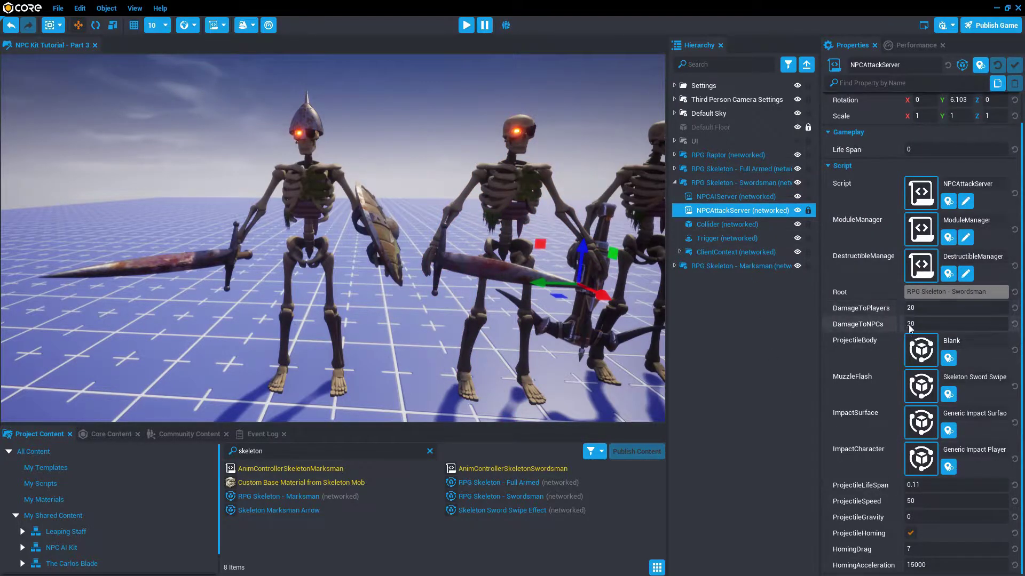
{"action": "left_click", "coordinate": [674, 183]}
- Inspect the Full Armed skeleton's shield, from its Lense - Half piece to the left_arm_prop group that holds it
{"action": "right_click_drag", "start_coordinate": [428, 296], "coordinate": [329, 294]}
{"action": "key", "text": "w"}
{"action": "right_click_drag", "start_coordinate": [451, 321], "coordinate": [403, 316]}
{"action": "key", "text": "w"}
{"action": "left_click", "coordinate": [376, 238]}
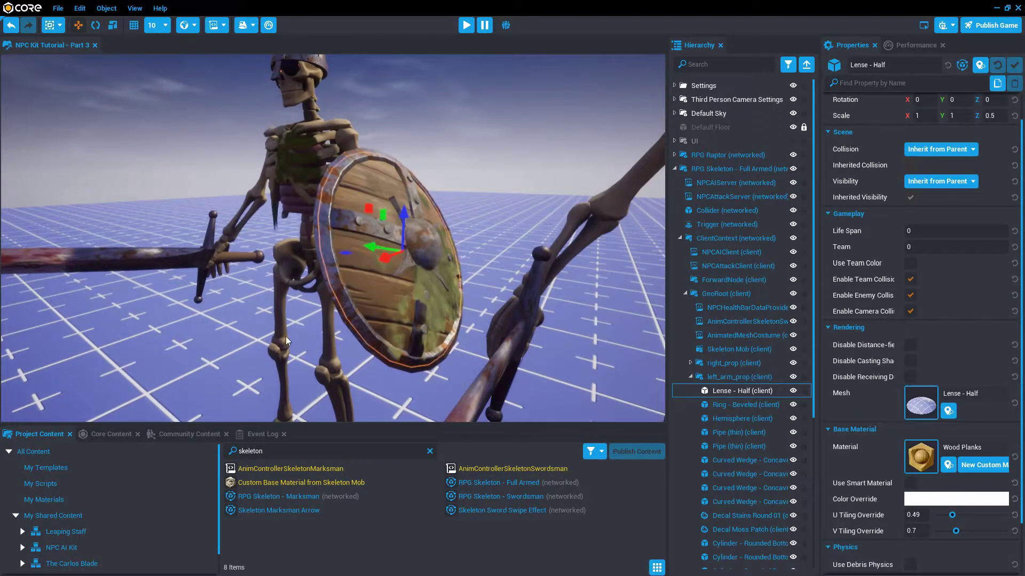
{"action": "scroll", "coordinate": [411, 291], "scroll_direction": "up", "scroll_amount": 5}
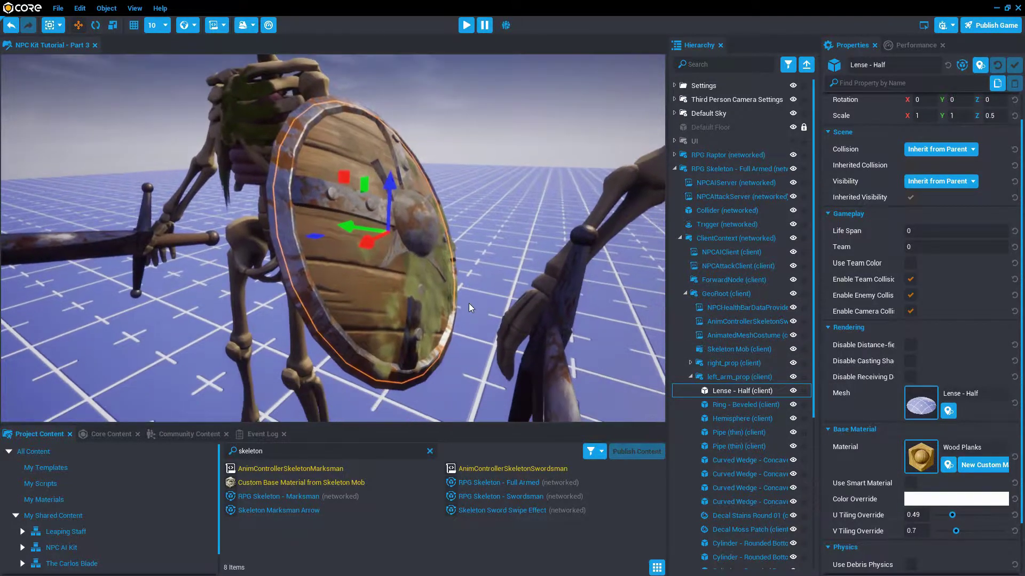
{"action": "left_click", "coordinate": [699, 377]}
{"action": "left_click", "coordinate": [690, 376]}
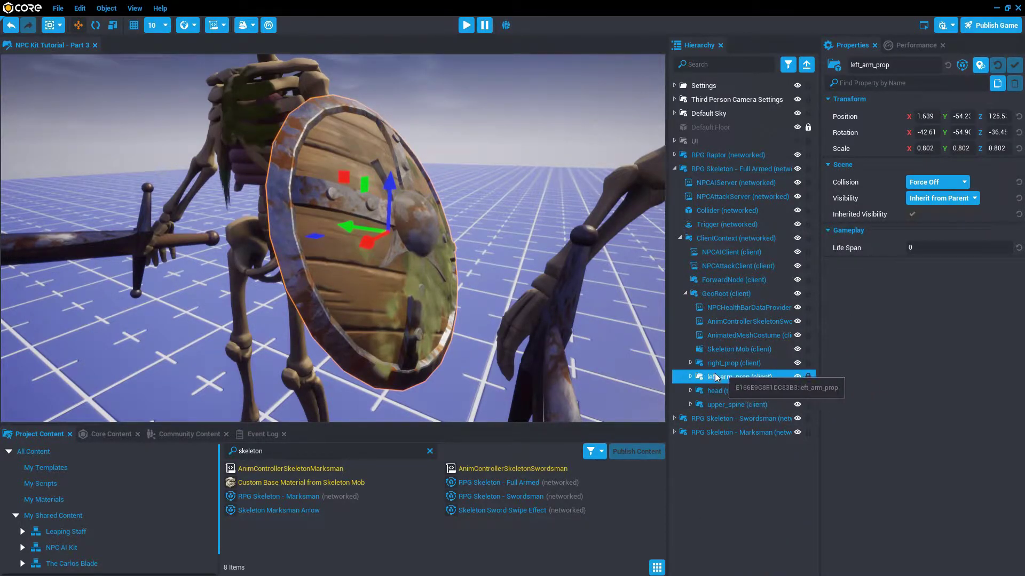
{"action": "left_click_drag", "start_coordinate": [348, 214], "coordinate": [460, 320], "text": "alt"}
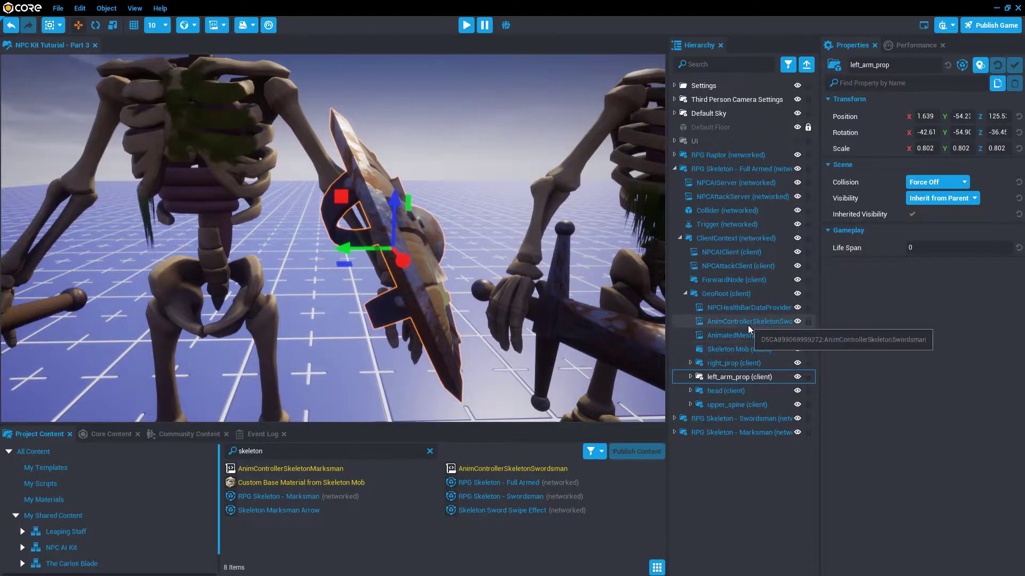
- Inspect the AnimatedMeshCostume script, the GeoRoot group and the Skeleton Mob mesh of the Full Armed skeleton
{"action": "left_click", "coordinate": [736, 337]}
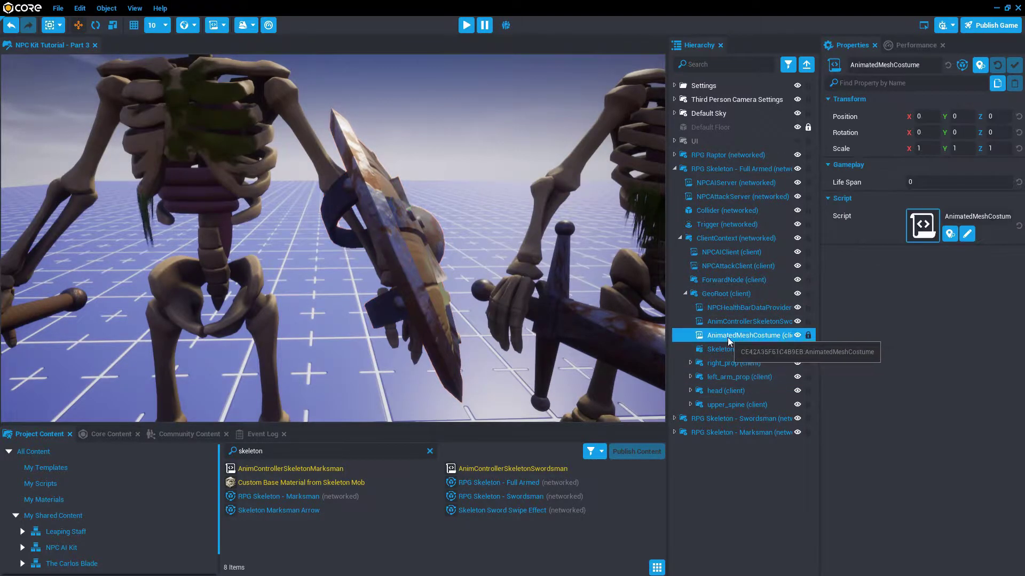
{"action": "key", "text": "s"}
{"action": "mouse_move", "coordinate": [360, 305]}
{"action": "right_mouse_down"}
{"action": "mouse_move", "coordinate": [348, 314]}
{"action": "mouse_move", "coordinate": [425, 299]}
{"action": "mouse_move", "coordinate": [380, 284]}
{"action": "mouse_move", "coordinate": [356, 297]}
{"action": "right_mouse_up"}
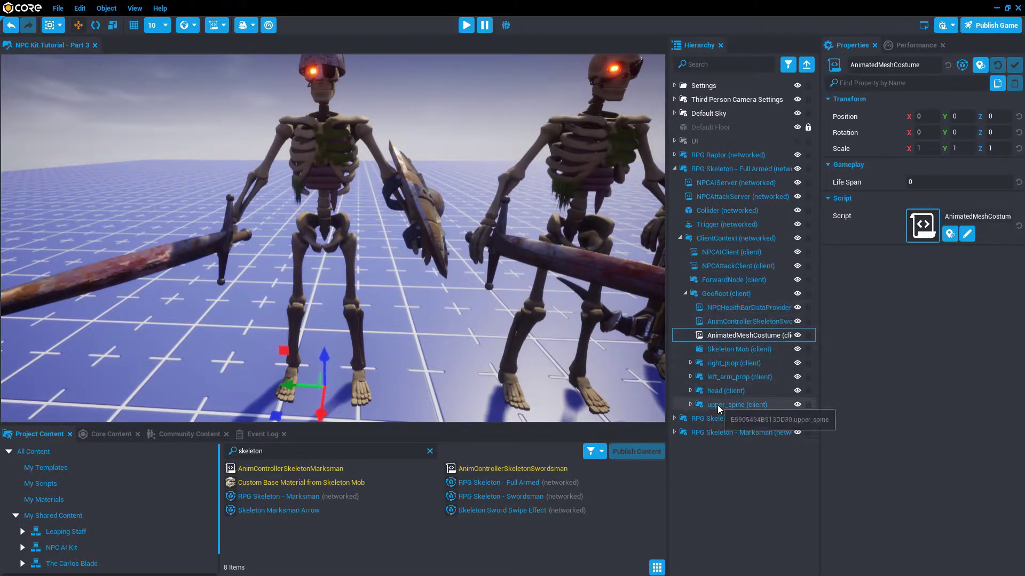
{"action": "left_click", "coordinate": [710, 295]}
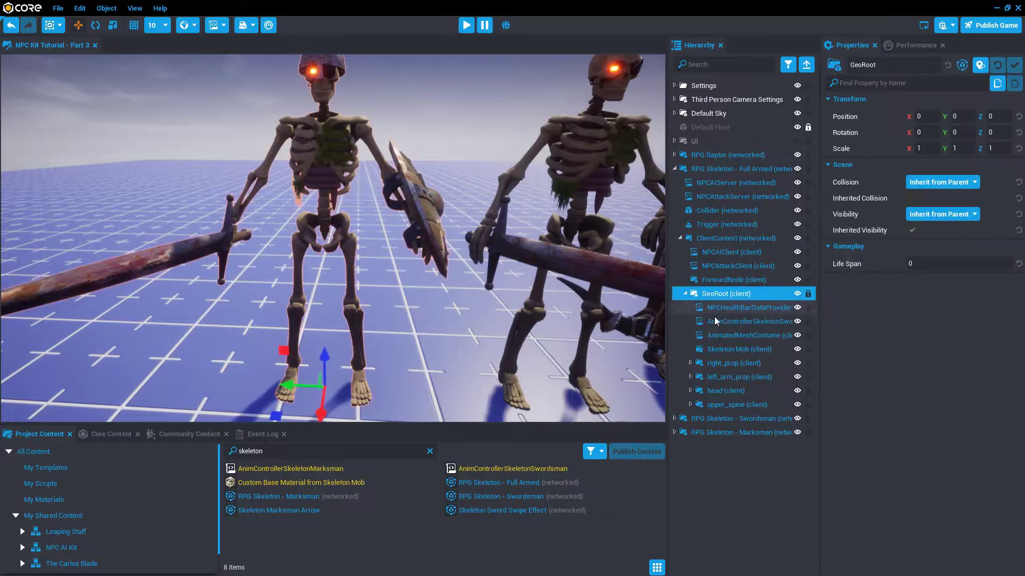
{"action": "left_click", "coordinate": [721, 336]}
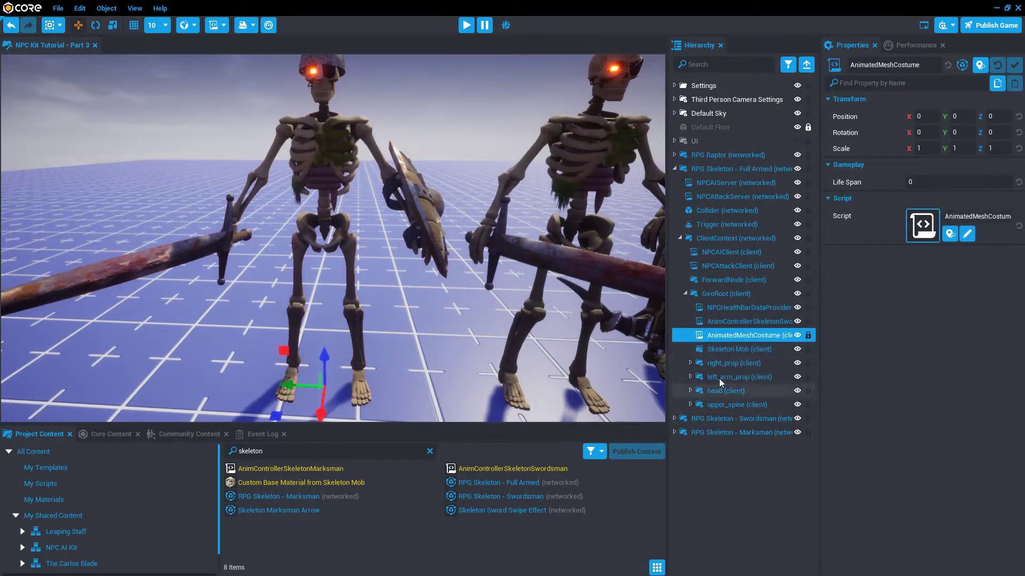
{"action": "left_click", "coordinate": [723, 351]}
{"action": "key", "text": "f"}
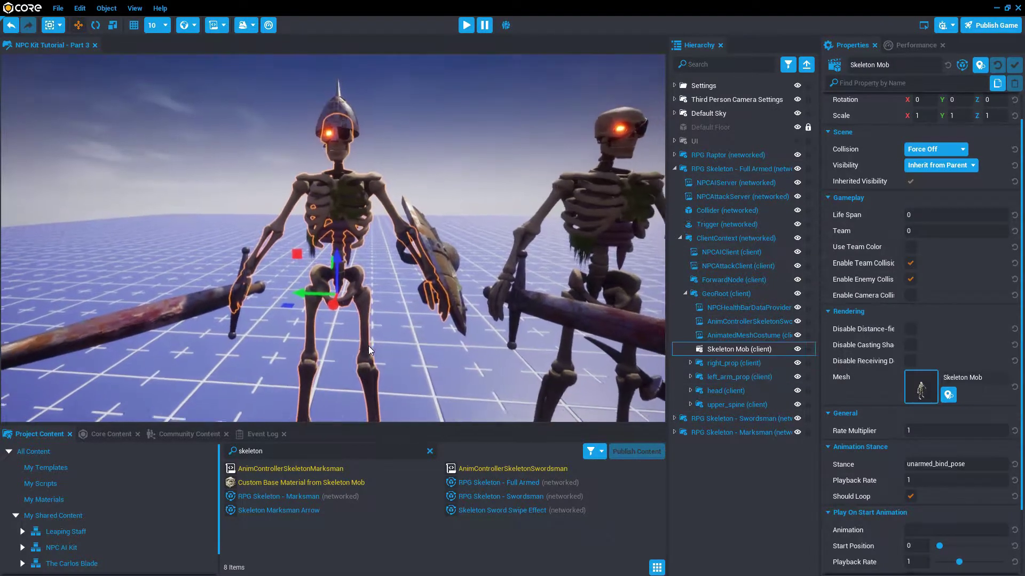
- Examine the details attached to the Full Armed skeleton's rib cage from close below
{"action": "key", "text": "w"}
{"action": "right_click_drag", "start_coordinate": [396, 344], "coordinate": [385, 406]}
{"action": "key", "text": "e"}
{"action": "right_click_drag", "start_coordinate": [443, 327], "coordinate": [450, 292]}
{"action": "key", "text": "q"}
{"action": "right_click_drag", "start_coordinate": [421, 336], "coordinate": [407, 392]}
{"action": "left_click", "coordinate": [417, 281]}
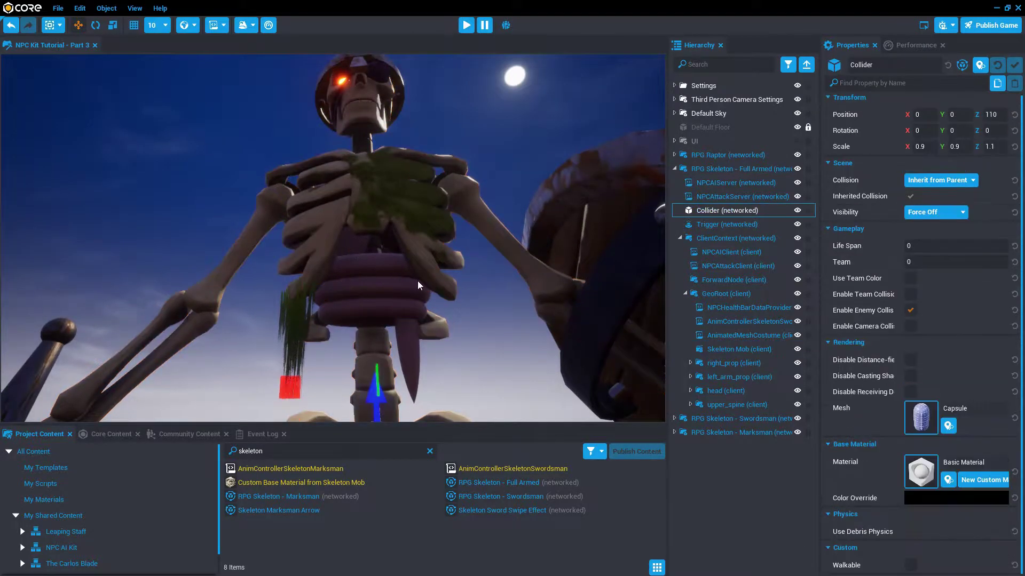
- Try moving the Full Armed skeleton's upper_spine group, undo the move and pull the view back to all three skeletons
{"action": "left_click", "coordinate": [736, 405]}
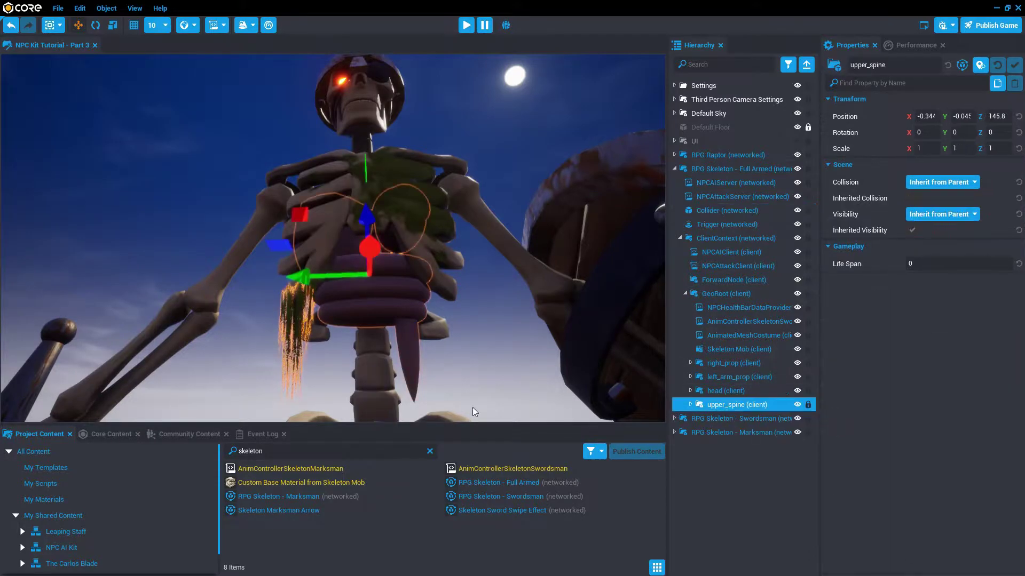
{"action": "left_click_drag", "start_coordinate": [325, 277], "coordinate": [404, 364]}
{"action": "key", "text": "ctrl+z"}
{"action": "key", "text": "d"}
{"action": "right_click_drag", "start_coordinate": [412, 354], "coordinate": [396, 323]}
{"action": "key", "text": "w"}
{"action": "key", "text": "s"}
- Collapse the hierarchy and delete the Full Armed, Swordsman and Marksman skeletons
{"action": "left_click", "coordinate": [806, 65]}
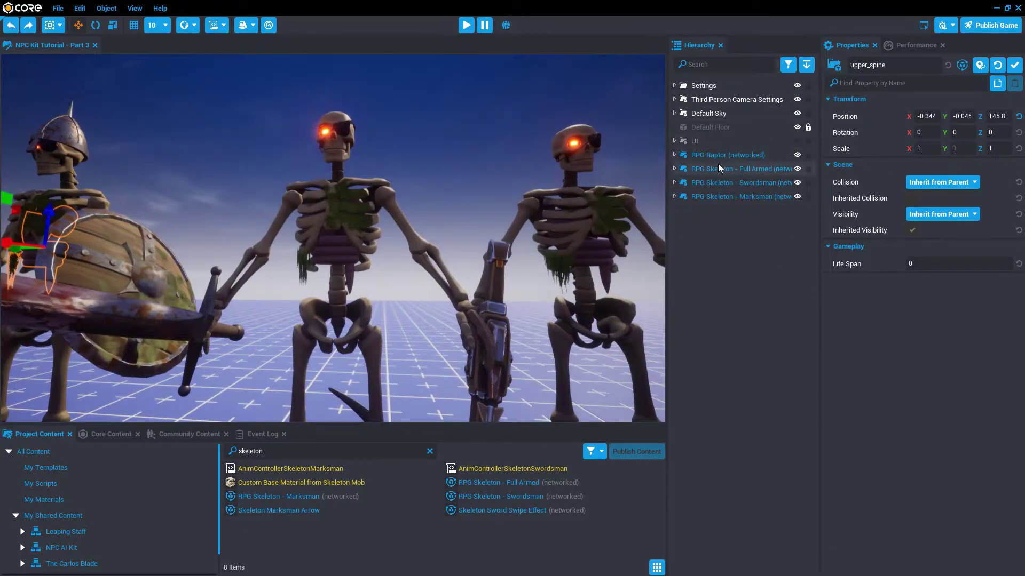
{"action": "left_click", "coordinate": [719, 169]}
{"action": "left_click", "coordinate": [712, 196], "text": "shift"}
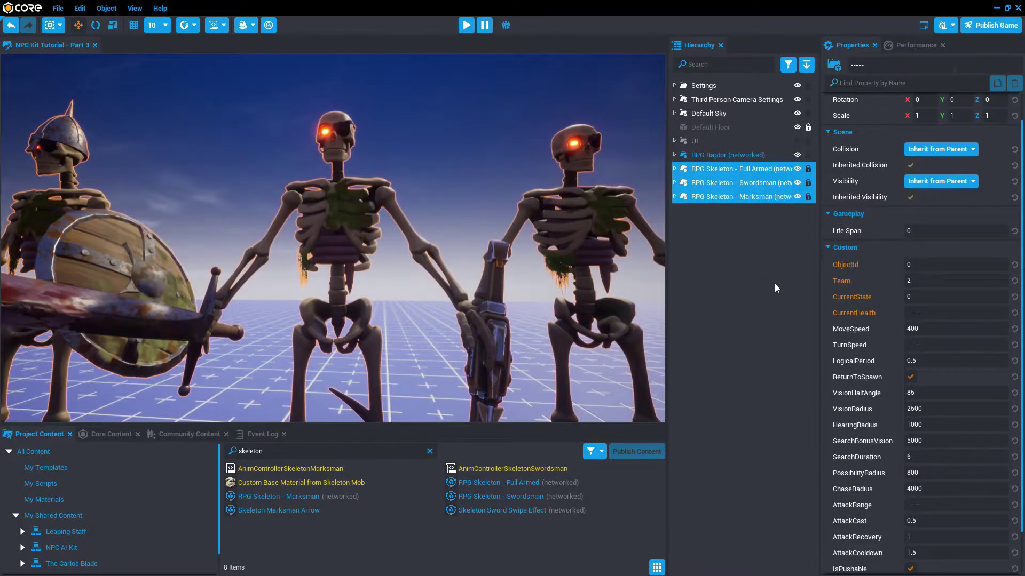
{"action": "key", "text": "Delete"}
- Search the project content for "tower" and place the MOBA Cannon Tower template on the floor
{"action": "double_click", "coordinate": [295, 450]}
{"action": "type", "text": "tower"}
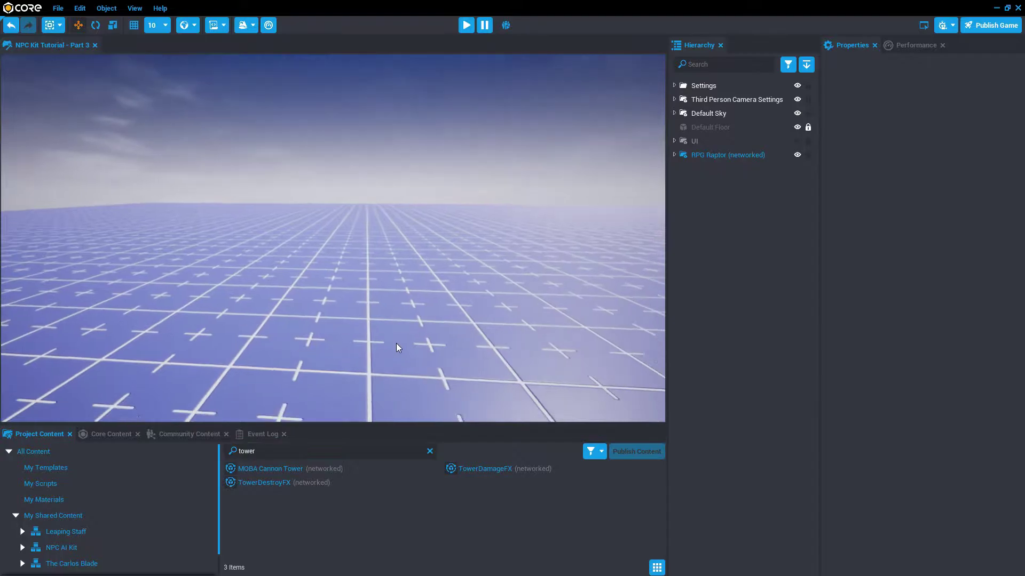
{"action": "left_click_drag", "start_coordinate": [267, 468], "coordinate": [354, 359]}
{"action": "right_click_drag", "start_coordinate": [355, 359], "coordinate": [510, 315]}
- Inspect the MOBA Cannon Tower's child objects and the gear on its rotating cannon
{"action": "left_click", "coordinate": [675, 169]}
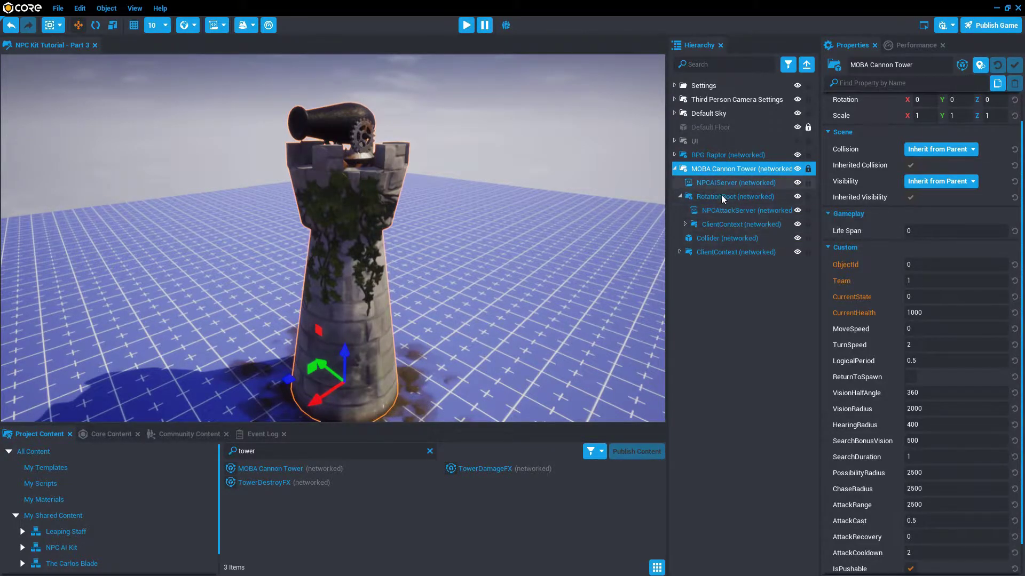
{"action": "right_click_drag", "start_coordinate": [422, 293], "coordinate": [665, 284]}
{"action": "left_click", "coordinate": [426, 141]}
{"action": "right_click_drag", "start_coordinate": [508, 285], "coordinate": [286, 219]}
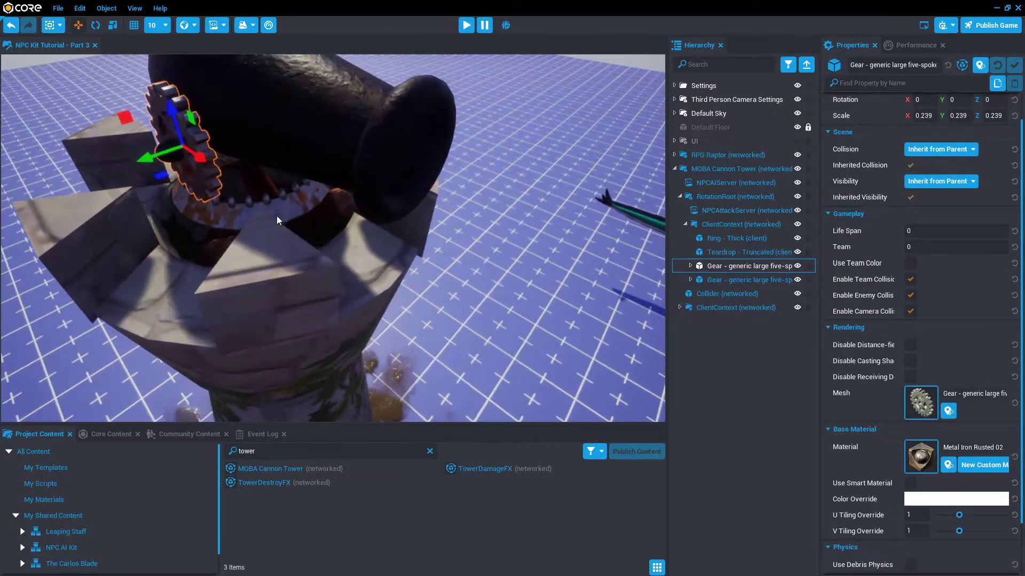
- Examine the 3-sided prism battlements around the tower's top and the tower from several angles
{"action": "left_click", "coordinate": [286, 219]}
{"action": "right_click_drag", "start_coordinate": [262, 283], "coordinate": [334, 226]}
{"action": "left_click", "coordinate": [312, 319]}
{"action": "left_click", "coordinate": [334, 223]}
{"action": "right_click_drag", "start_coordinate": [289, 346], "coordinate": [405, 299]}
{"action": "left_click", "coordinate": [299, 231]}
{"action": "right_click_drag", "start_coordinate": [354, 344], "coordinate": [120, 327]}
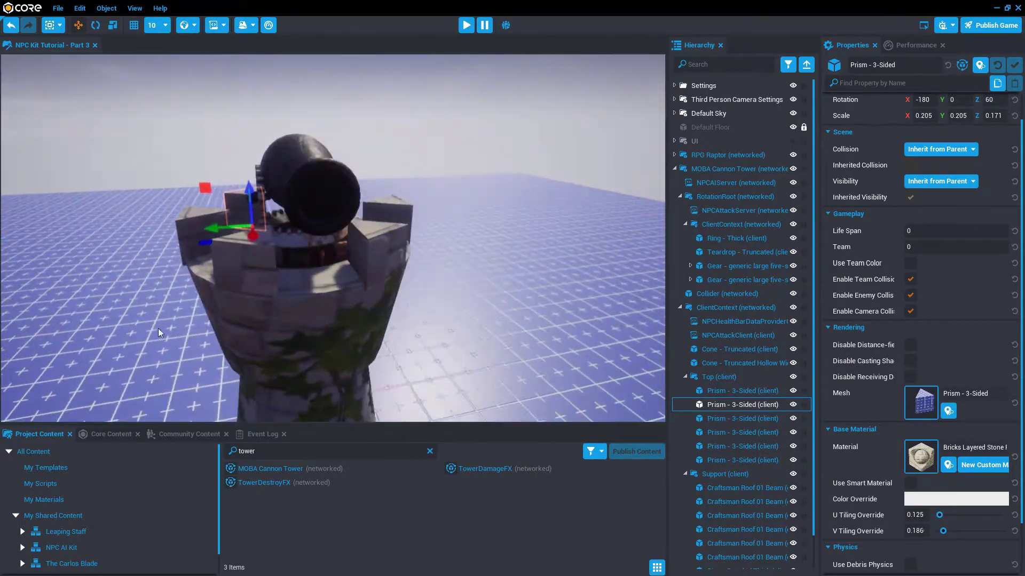
{"action": "right_click_drag", "start_coordinate": [616, 271], "coordinate": [372, 386]}
{"action": "left_click", "coordinate": [209, 216]}
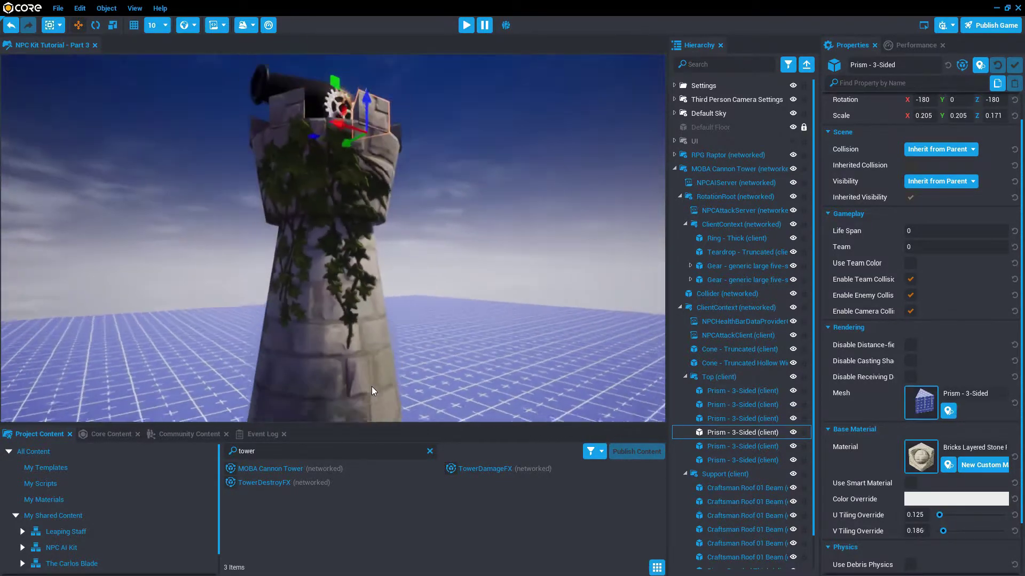
{"action": "scroll", "coordinate": [370, 387], "scroll_direction": "down", "scroll_amount": 3}
- Collapse and delete the MOBA Cannon Tower, bringing the raptor back into view
{"action": "left_click", "coordinate": [709, 169]}
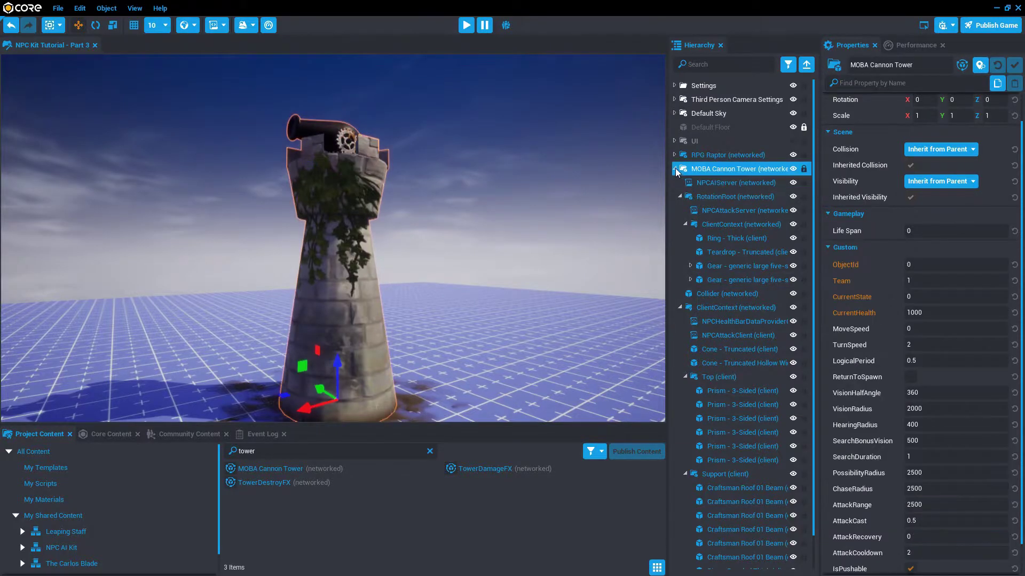
{"action": "left_click", "coordinate": [675, 170]}
{"action": "right_click_drag", "start_coordinate": [470, 263], "coordinate": [543, 200]}
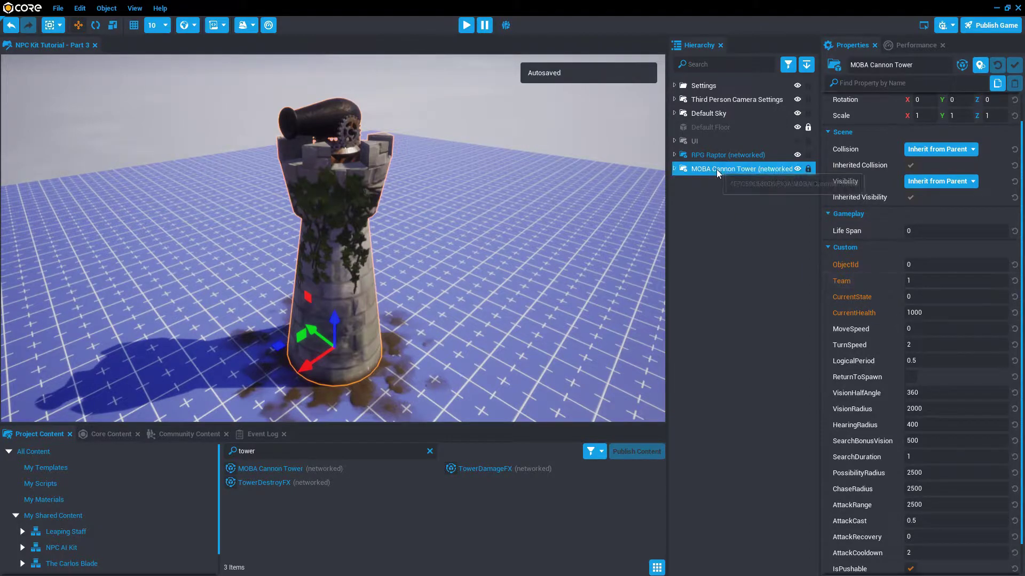
{"action": "key", "text": "Delete"}
{"action": "right_click_drag", "start_coordinate": [369, 219], "coordinate": [381, 256]}
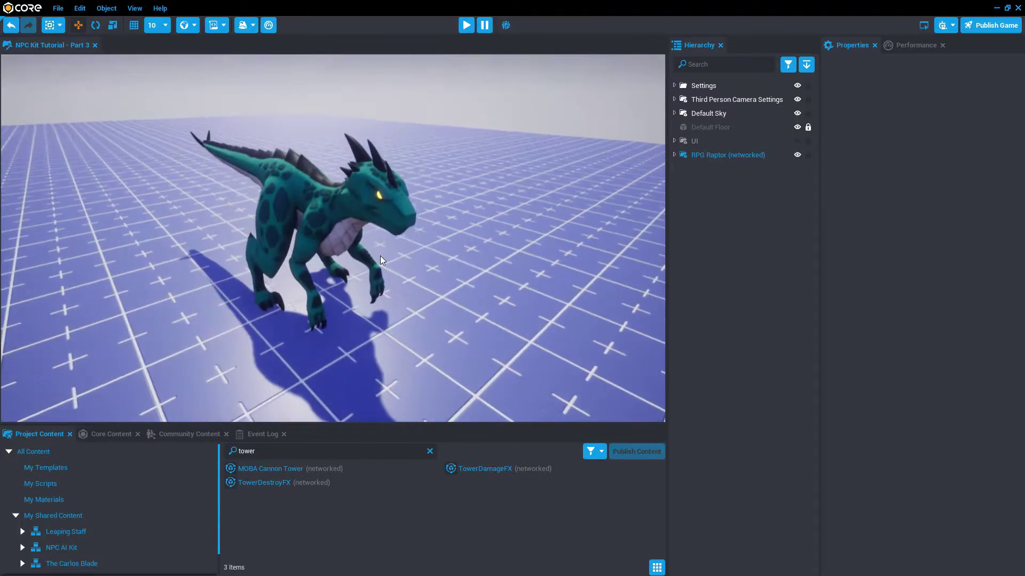
- Duplicate the RPG Raptor and move the copy beside the original on the floor
{"action": "left_click", "coordinate": [725, 156]}
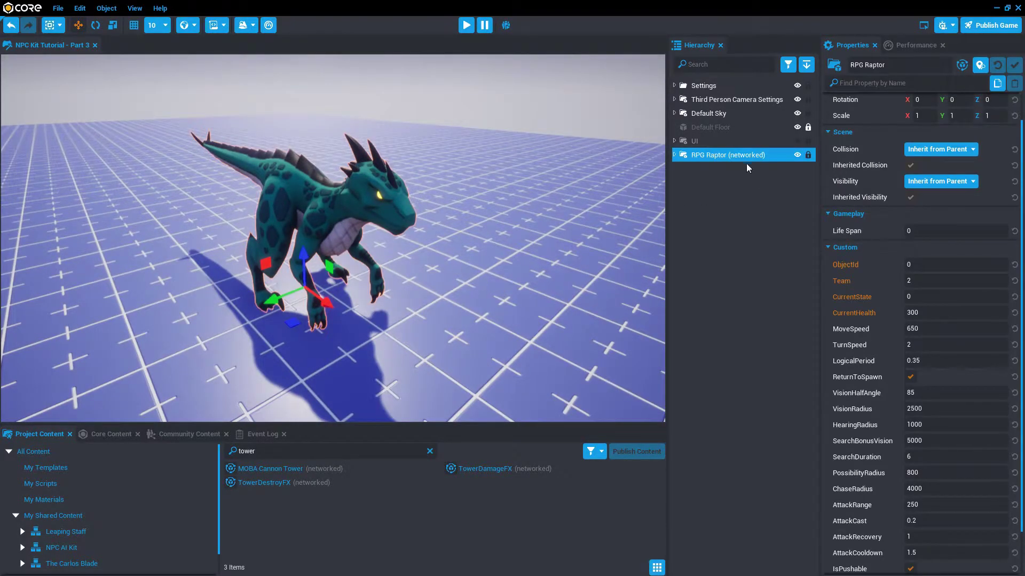
{"action": "right_click", "coordinate": [715, 156]}
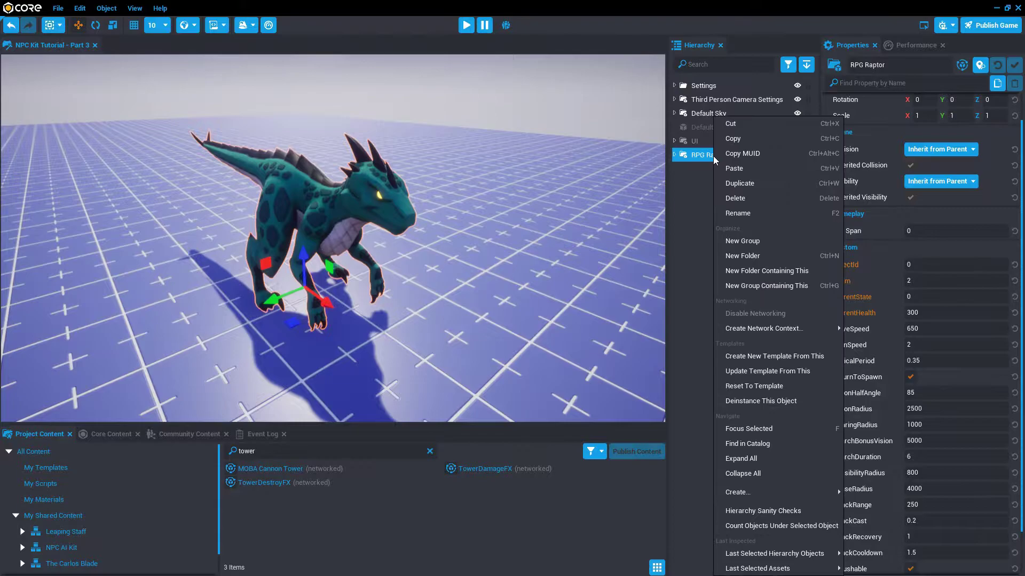
{"action": "left_click", "coordinate": [747, 184]}
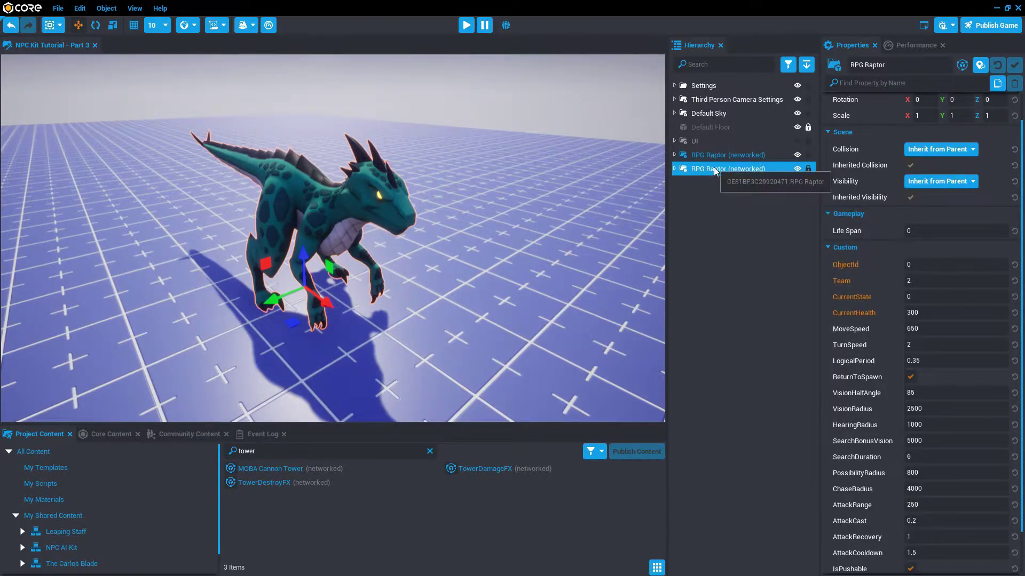
{"action": "right_click_drag", "start_coordinate": [333, 305], "coordinate": [278, 312]}
{"action": "left_click_drag", "start_coordinate": [425, 292], "coordinate": [240, 322]}
{"action": "right_click_drag", "start_coordinate": [395, 325], "coordinate": [462, 340]}
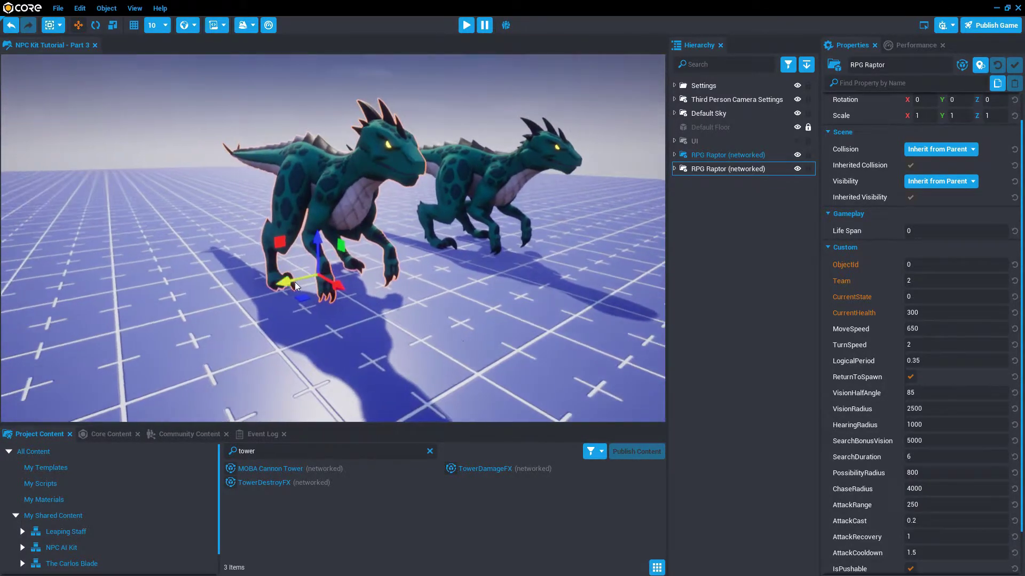
{"action": "left_click_drag", "start_coordinate": [296, 281], "coordinate": [250, 299]}
{"action": "right_click_drag", "start_coordinate": [512, 309], "coordinate": [557, 308]}
- Create a new template named "RPG Raptor - Hard" from the duplicated raptor
{"action": "right_click", "coordinate": [717, 169]}
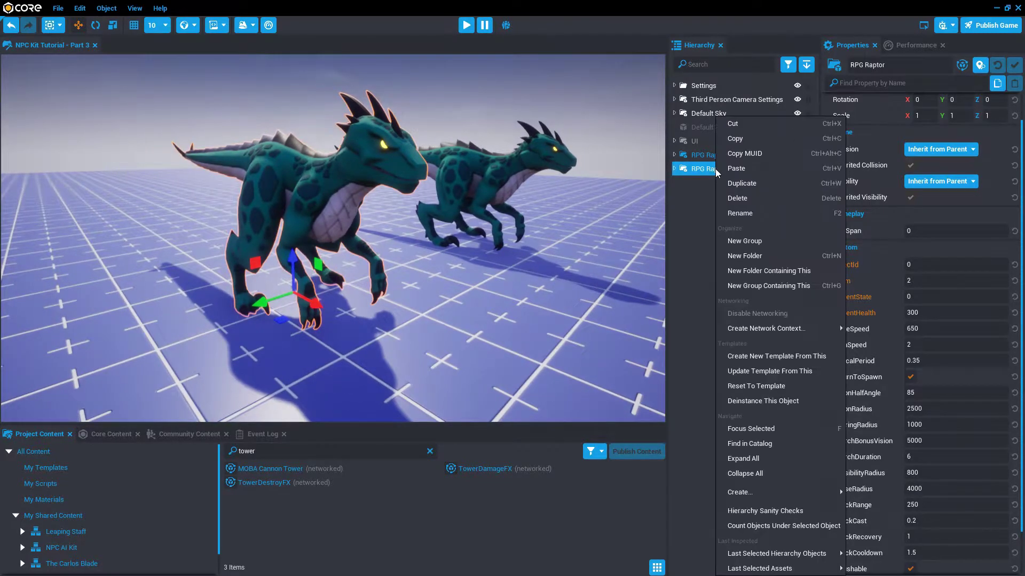
{"action": "left_click", "coordinate": [781, 361]}
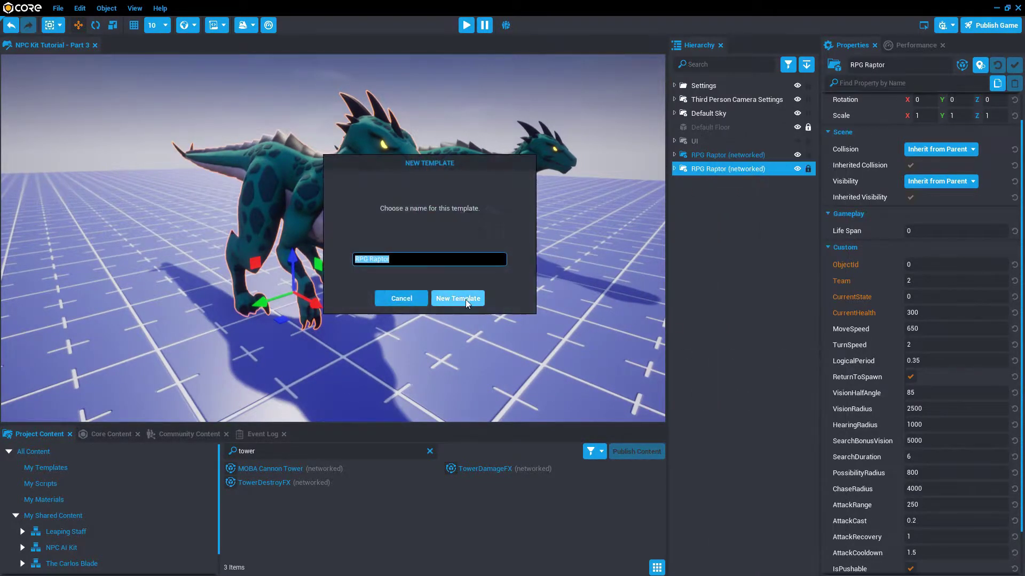
{"action": "key", "text": "End"}
{"action": "type", "text": "- Hard"}
{"action": "left_click", "coordinate": [466, 300]}
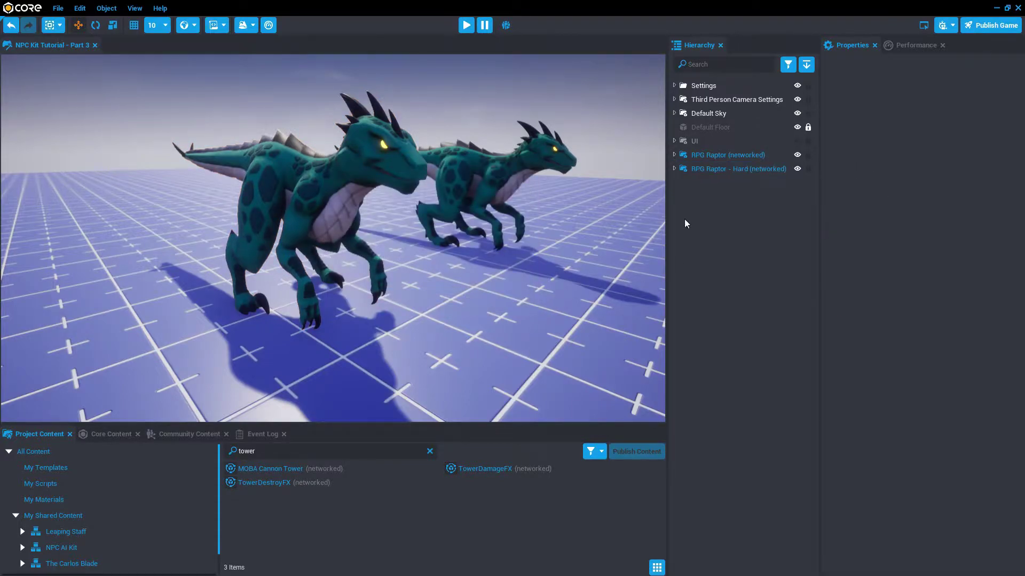
- Expand RPG Raptor - Hard, search Core Content for "horn" and place a Horn mesh by the raptor, scaled to about 0.46
{"action": "left_click", "coordinate": [674, 169]}
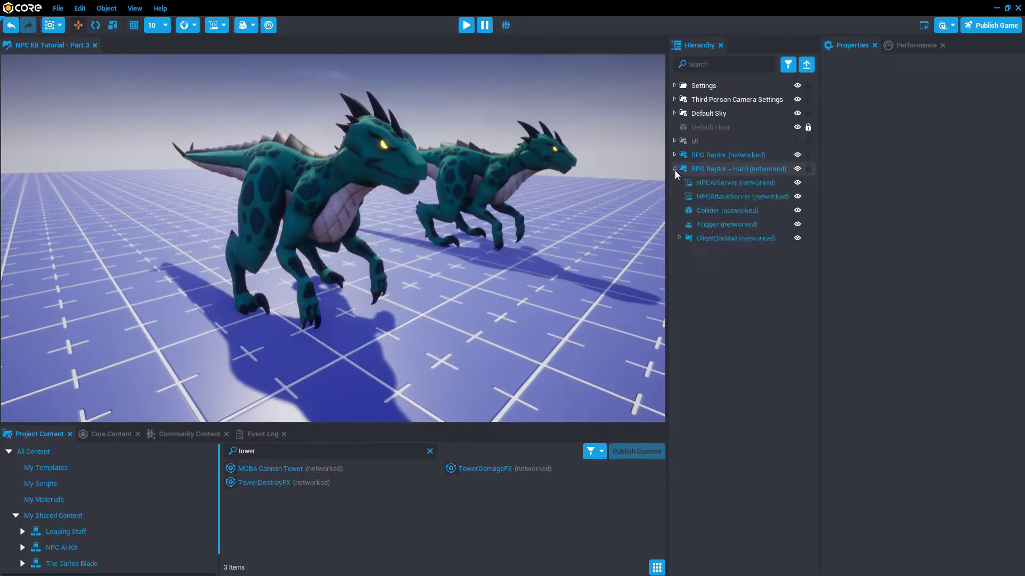
{"action": "left_click", "coordinate": [119, 435]}
{"action": "left_click", "coordinate": [219, 454]}
{"action": "type", "text": "horn"}
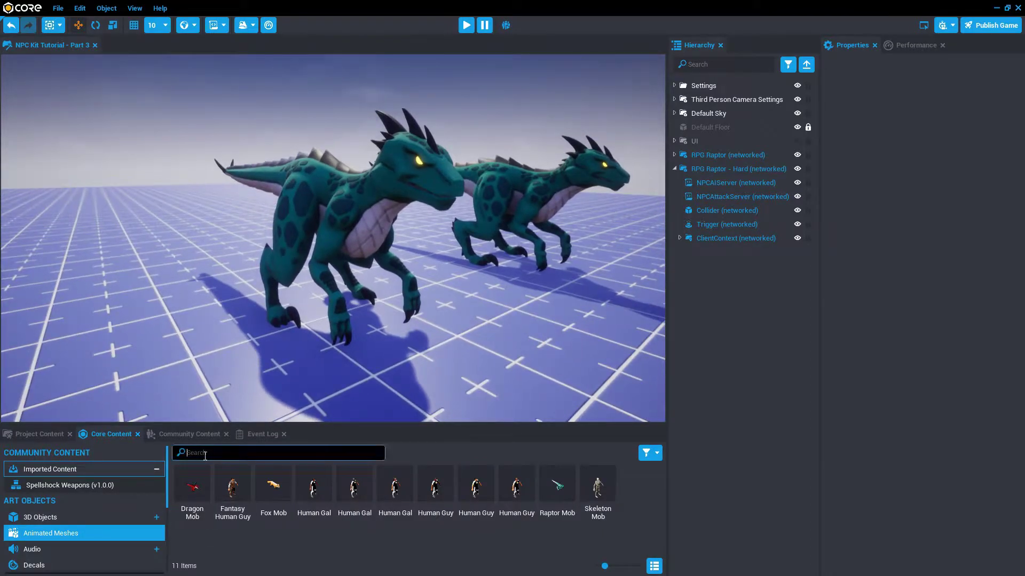
{"action": "left_click_drag", "start_coordinate": [527, 495], "coordinate": [347, 320]}
{"action": "left_click_drag", "start_coordinate": [275, 360], "coordinate": [266, 133]}
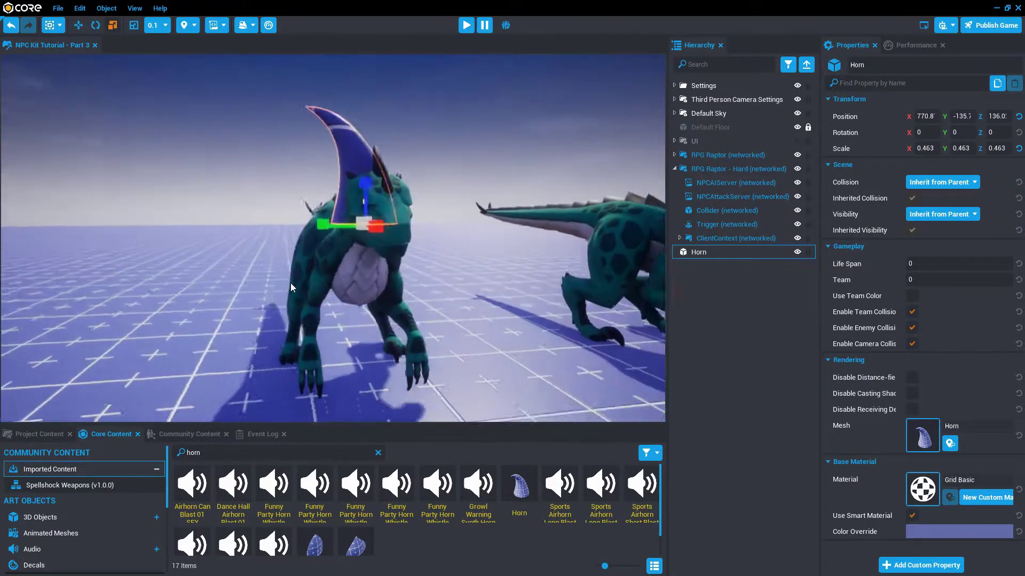
- Move the horn to the side of the Hard raptor and rotate it about 86° around X to point outward
{"action": "key", "text": "w"}
{"action": "left_click_drag", "start_coordinate": [344, 218], "coordinate": [275, 231]}
{"action": "key", "text": "e"}
{"action": "left_click_drag", "start_coordinate": [346, 194], "coordinate": [347, 167]}
{"action": "right_click_drag", "start_coordinate": [364, 301], "coordinate": [256, 272]}
{"action": "mouse_move", "coordinate": [457, 306]}
{"action": "right_mouse_down"}
{"action": "mouse_move", "coordinate": [406, 306]}
{"action": "mouse_move", "coordinate": [539, 301]}
{"action": "mouse_move", "coordinate": [458, 307]}
{"action": "right_mouse_up"}
- Scale the GeoRoot of RPG Raptor - Hard uniformly to about 1.5
{"action": "left_click", "coordinate": [317, 244]}
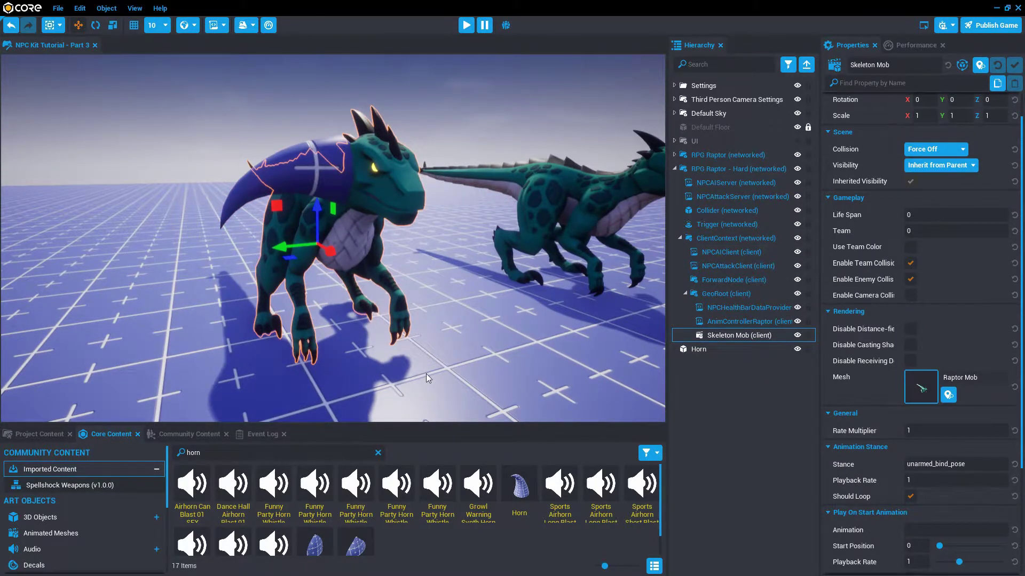
{"action": "left_click", "coordinate": [725, 294]}
{"action": "left_click_drag", "start_coordinate": [320, 323], "coordinate": [372, 289]}
{"action": "right_click_drag", "start_coordinate": [372, 288], "coordinate": [307, 279]}
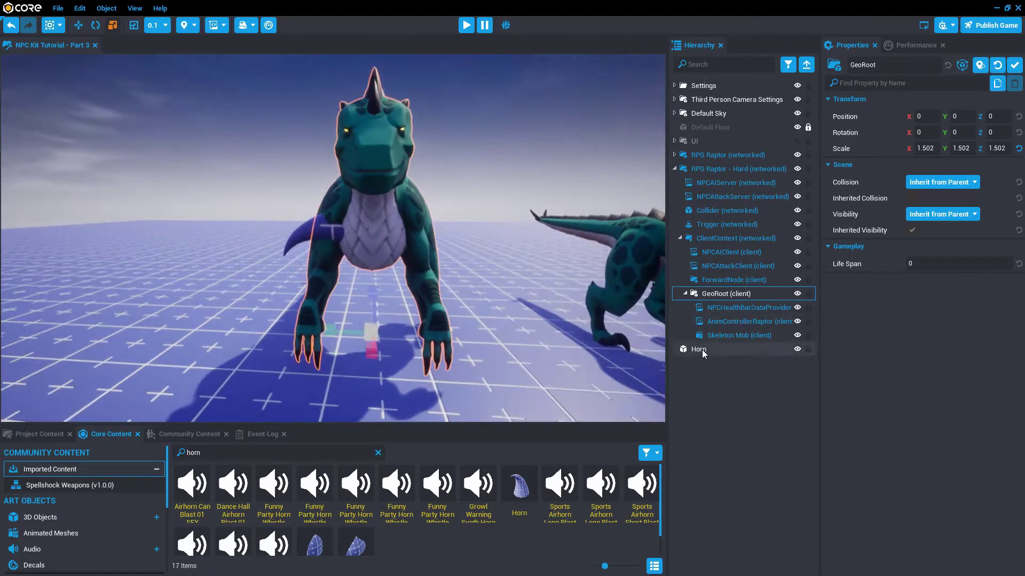
- Raise the horn to the side of the enlarged raptor's head, at a height of about Z 226
{"action": "double_click", "coordinate": [698, 349]}
{"action": "key", "text": "w"}
{"action": "left_click", "coordinate": [435, 244]}
{"action": "left_click", "coordinate": [698, 349]}
{"action": "right_click_drag", "start_coordinate": [479, 175], "coordinate": [352, 191]}
{"action": "key", "text": "r"}
{"action": "left_click_drag", "start_coordinate": [318, 133], "coordinate": [309, 127]}
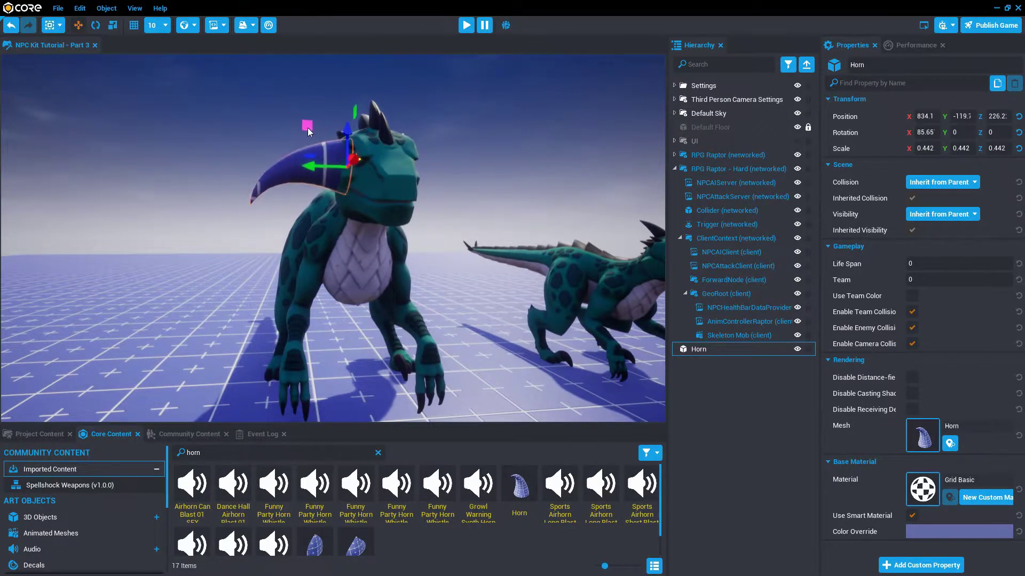
- Lower the horn slightly to about Z 222 against the raptor's head and scale it down to about 0.41
{"action": "key", "text": "f"}
{"action": "mouse_move", "coordinate": [357, 286]}
{"action": "left_mouse_down", "text": "alt"}
{"action": "mouse_move", "coordinate": [505, 271]}
{"action": "mouse_move", "coordinate": [346, 284]}
{"action": "left_mouse_up", "text": "alt"}
{"action": "left_click_drag", "start_coordinate": [334, 207], "coordinate": [336, 214]}
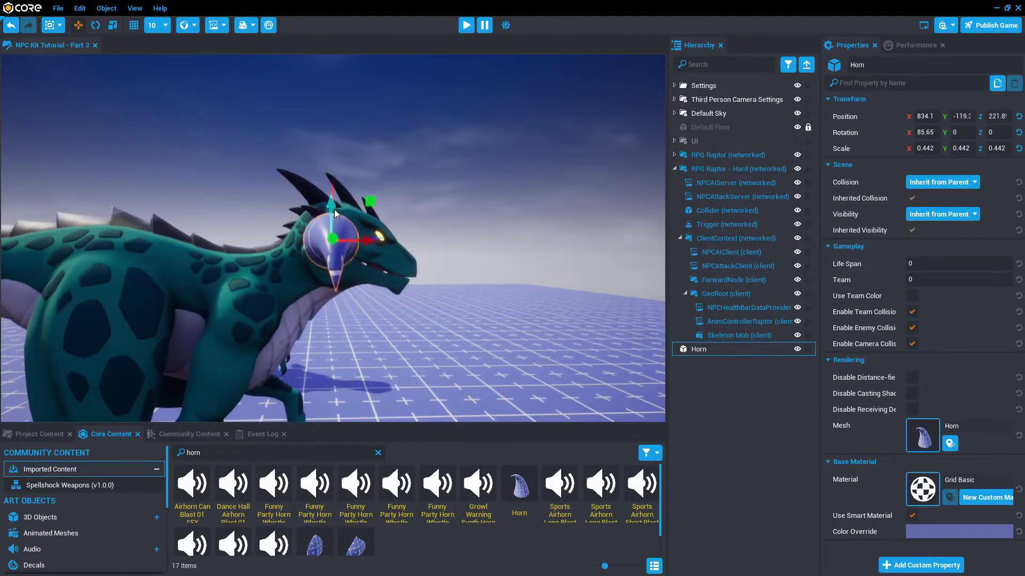
{"action": "left_click_drag", "start_coordinate": [326, 250], "coordinate": [326, 253]}
{"action": "left_click_drag", "start_coordinate": [342, 267], "coordinate": [370, 289], "text": "alt"}
- Duplicate the horn and position the copy on the opposite side of the raptor's head, pointing outward
{"action": "key", "text": "e"}
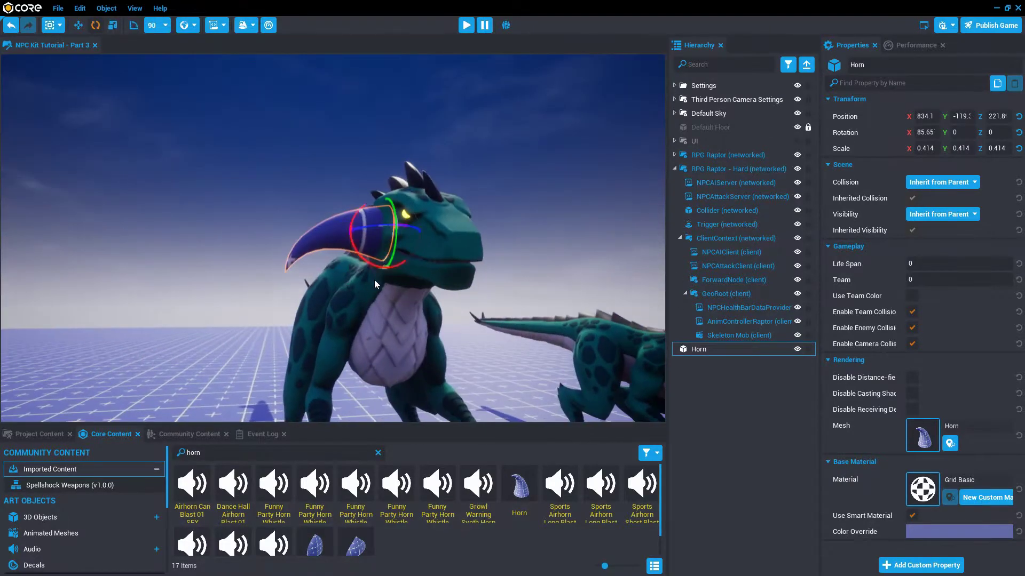
{"action": "mouse_move", "coordinate": [488, 323]}
{"action": "right_mouse_down"}
{"action": "mouse_move", "coordinate": [485, 331]}
{"action": "mouse_move", "coordinate": [501, 326]}
{"action": "mouse_move", "coordinate": [494, 329]}
{"action": "right_mouse_up"}
{"action": "key", "text": "ctrl+z"}
{"action": "key", "text": "ctrl+w"}
{"action": "key", "text": "w"}
{"action": "key", "text": "d"}
{"action": "left_click_drag", "start_coordinate": [179, 212], "coordinate": [238, 212]}
{"action": "key", "text": "g"}
{"action": "mouse_move", "coordinate": [287, 308]}
{"action": "right_mouse_down"}
{"action": "mouse_move", "coordinate": [295, 303]}
{"action": "mouse_move", "coordinate": [297, 314]}
{"action": "right_mouse_up"}
{"action": "key", "text": "a"}
{"action": "key", "text": "e"}
- Select both horns and rotate them together so their tips tilt forward
{"action": "left_click", "coordinate": [696, 350], "text": "ctrl"}
{"action": "key", "text": "e"}
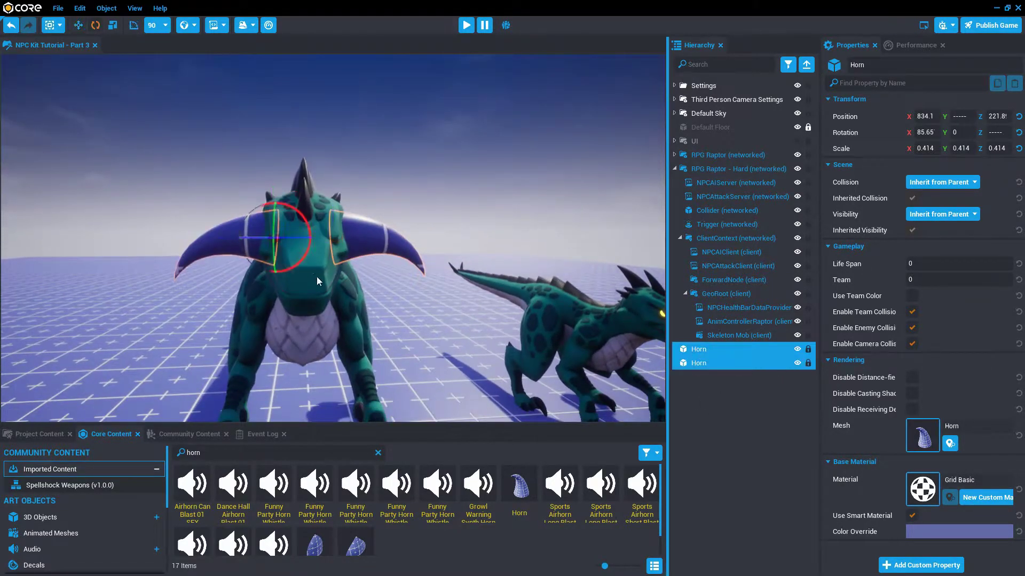
{"action": "left_click_drag", "start_coordinate": [273, 228], "coordinate": [271, 255]}
{"action": "right_click_drag", "start_coordinate": [251, 344], "coordinate": [192, 312]}
{"action": "key", "text": "a"}
{"action": "key", "text": "e"}
{"action": "key", "text": "w"}
{"action": "key", "text": "d"}
{"action": "left_click_drag", "start_coordinate": [193, 312], "coordinate": [480, 336], "text": "alt"}
- Search the materials for "basic" and apply Rubber Basic 01 to both horns
{"action": "left_click", "coordinate": [925, 490]}
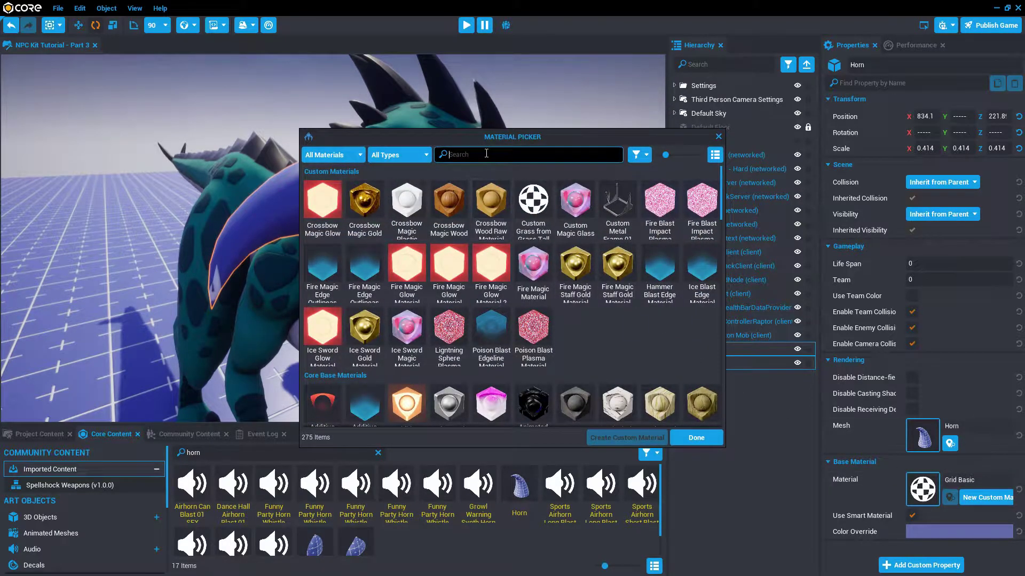
{"action": "type", "text": "basic"}
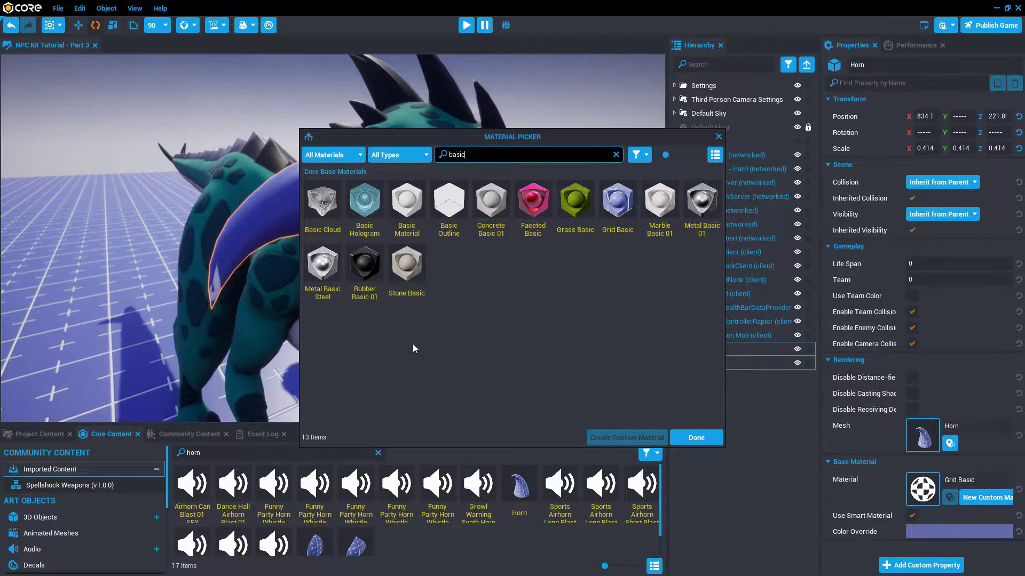
{"action": "double_click", "coordinate": [365, 266]}
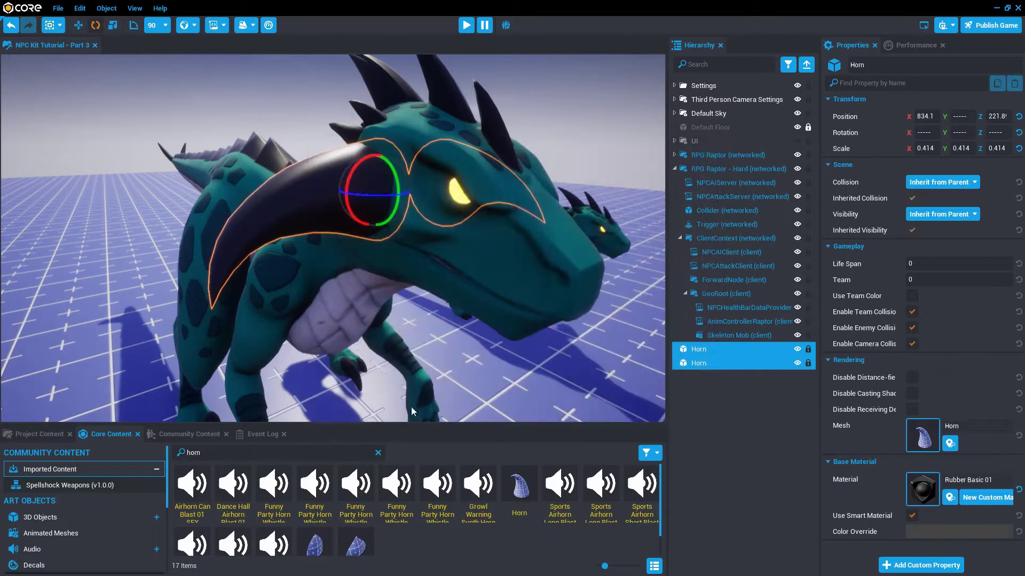
- Shift both horns slightly forward and down on the head, to about X 840 and Z 218, and deselect them
{"action": "left_click_drag", "start_coordinate": [308, 333], "coordinate": [91, 249], "text": "alt"}
{"action": "key", "text": "w"}
{"action": "left_click_drag", "start_coordinate": [387, 154], "coordinate": [375, 156]}
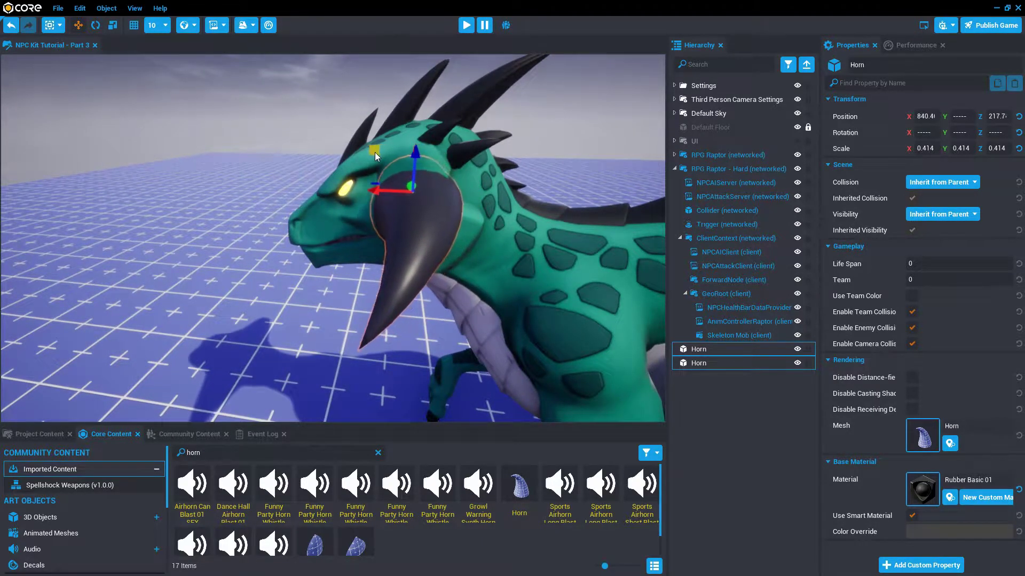
{"action": "left_click_drag", "start_coordinate": [240, 291], "coordinate": [704, 313], "text": "alt"}
{"action": "left_click_drag", "start_coordinate": [424, 390], "coordinate": [379, 255], "text": "alt"}
{"action": "left_click", "coordinate": [424, 216]}
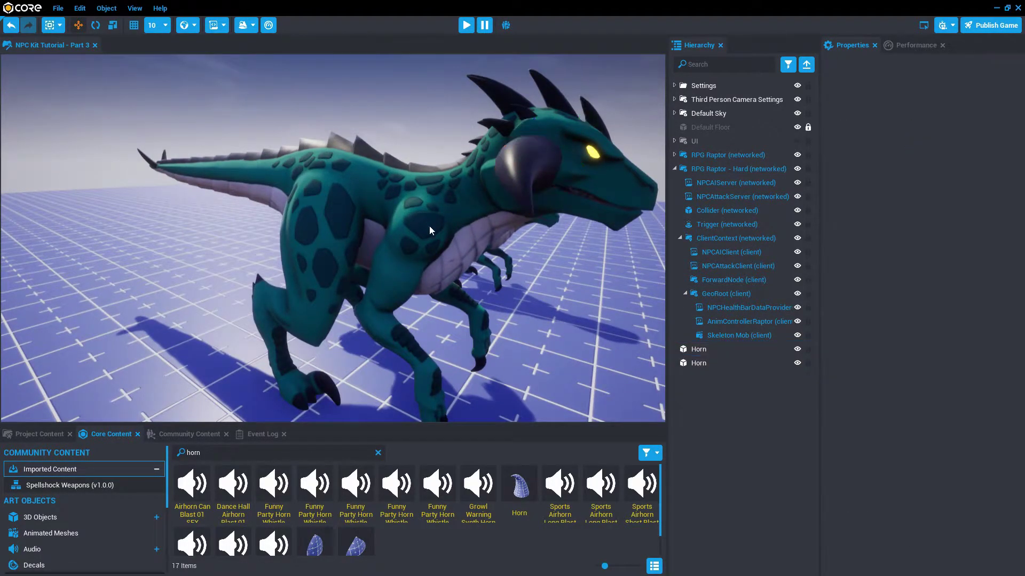
- Create a new custom material from the base material of the Hard raptor's Skeleton Mob mesh
{"action": "left_click", "coordinate": [382, 306]}
{"action": "left_click_drag", "start_coordinate": [383, 306], "coordinate": [555, 368], "text": "alt"}
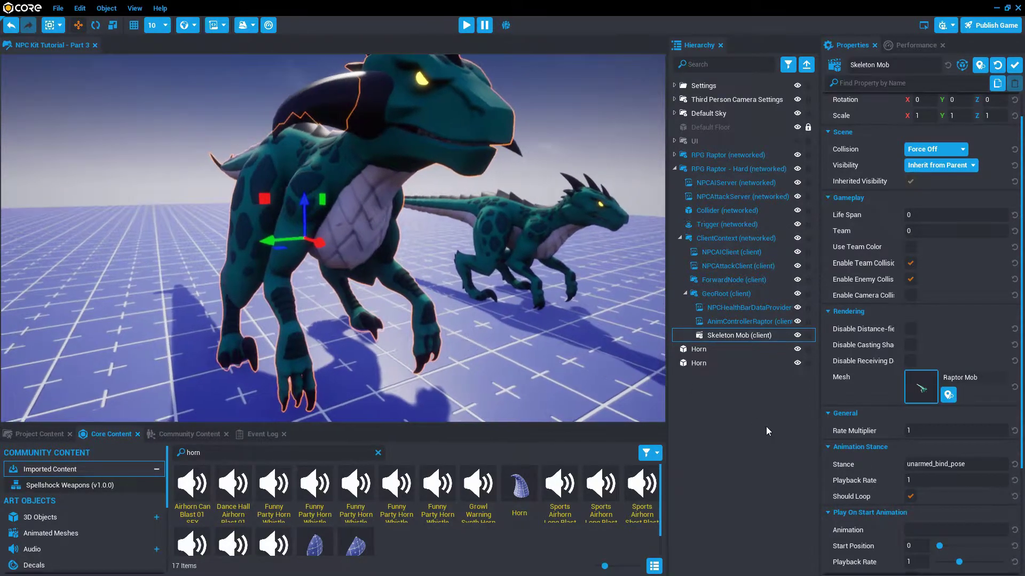
{"action": "scroll", "coordinate": [917, 509], "scroll_direction": "down", "scroll_amount": 3}
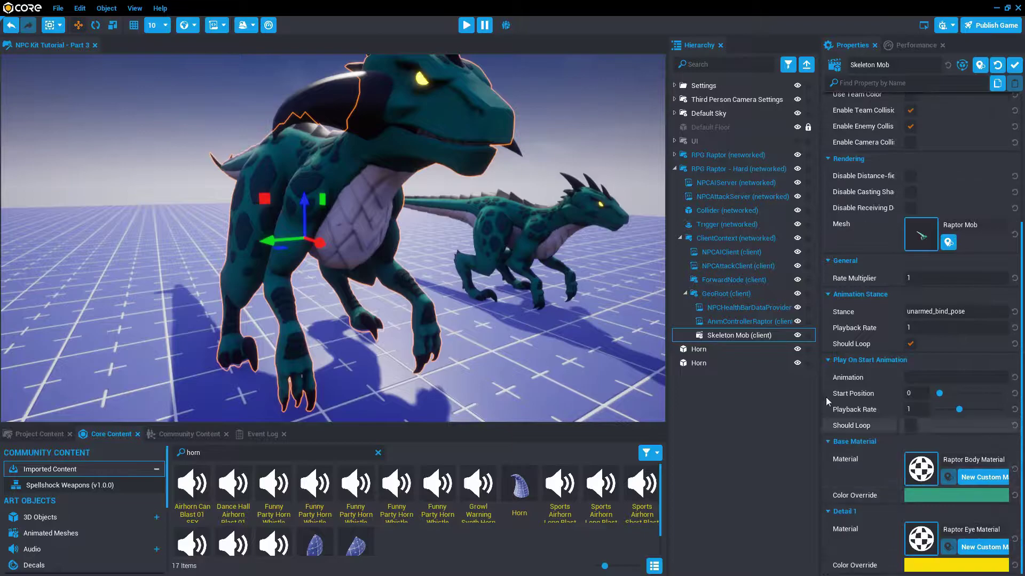
{"action": "left_click", "coordinate": [703, 337]}
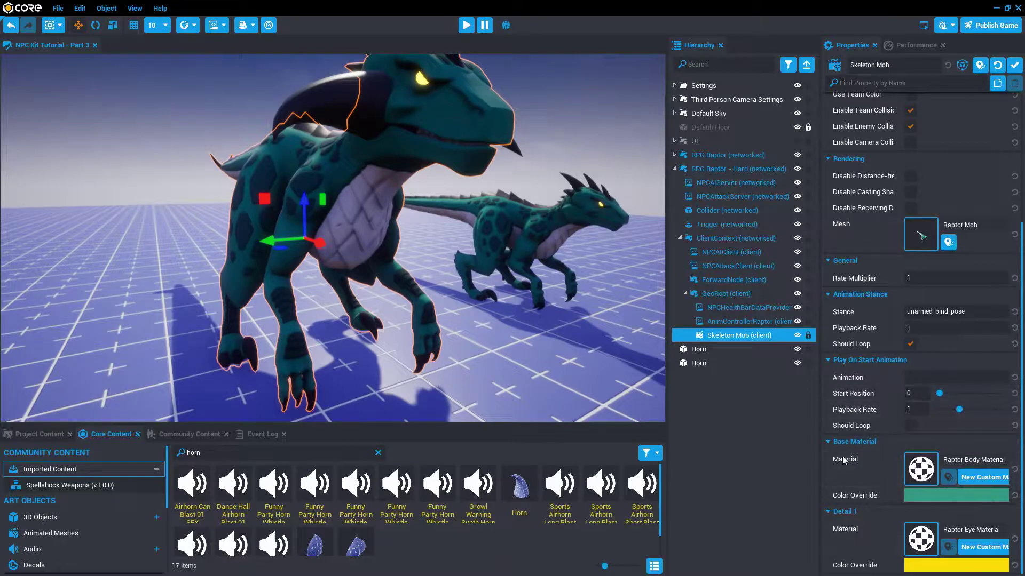
{"action": "left_click", "coordinate": [980, 479]}
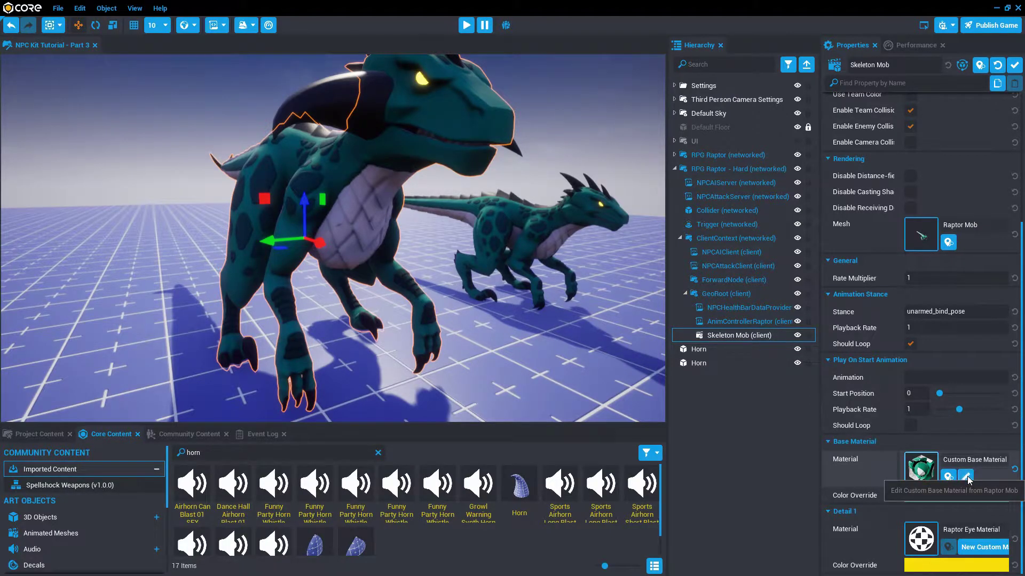
- Open the custom base material for editing, rename it "Raptor - Hard" and move its editor clear of the raptor
{"action": "left_click", "coordinate": [966, 477]}
{"action": "left_click", "coordinate": [532, 160]}
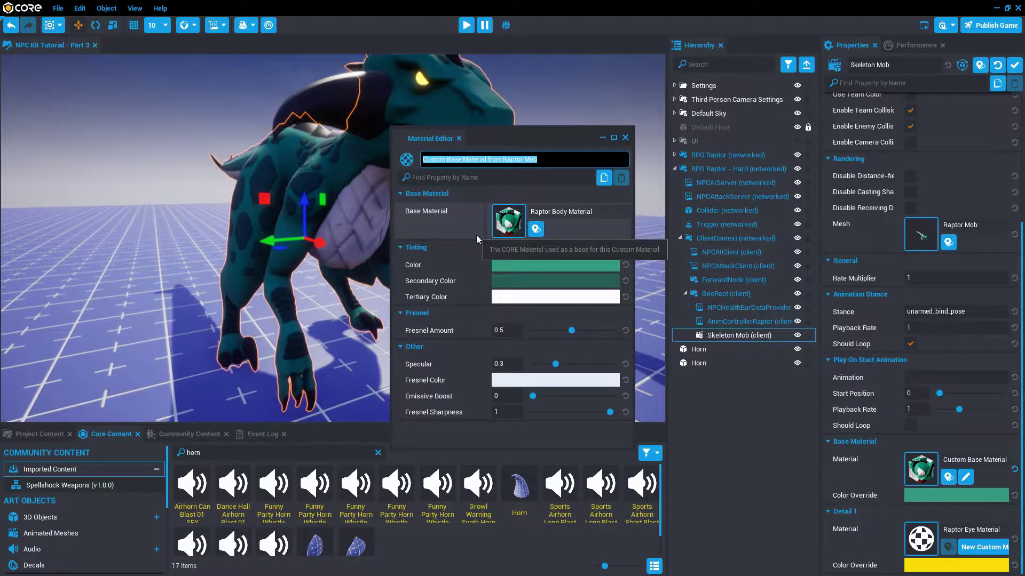
{"action": "type", "text": "Raptor - Hard"}
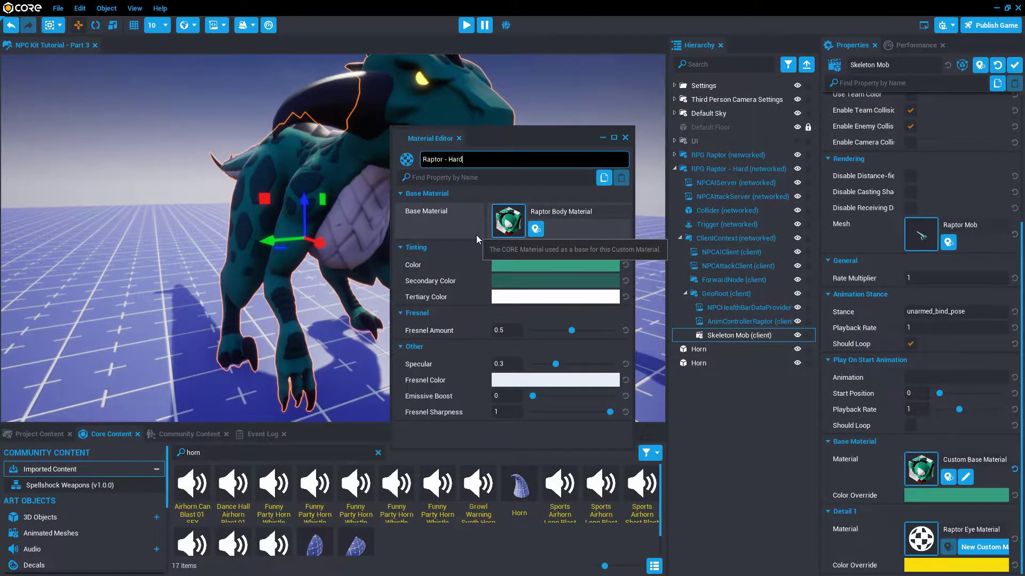
{"action": "key", "text": "Return"}
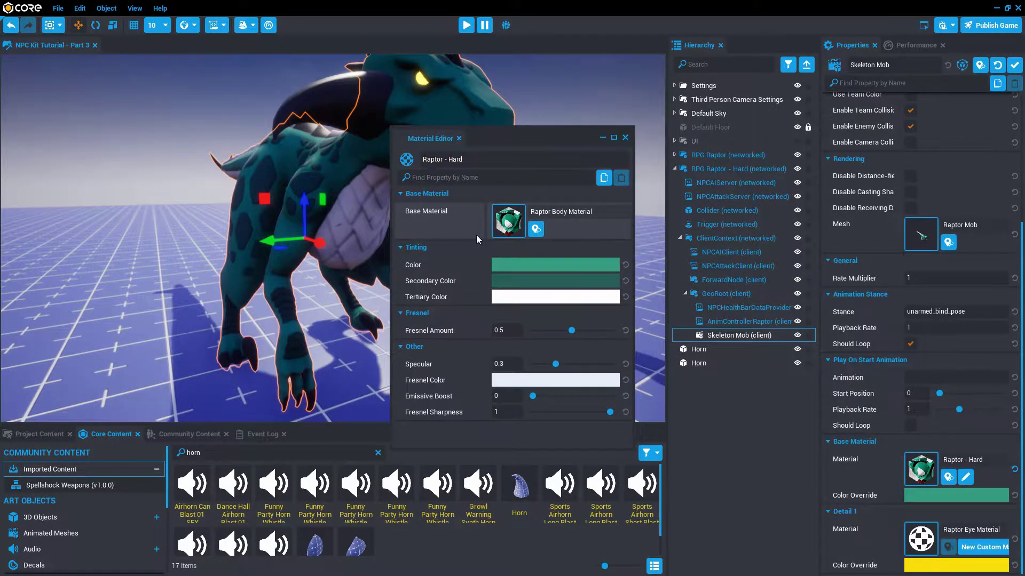
{"action": "left_click_drag", "start_coordinate": [493, 139], "coordinate": [681, 119]}
- Set the Raptor - Hard material's main color to red and its secondary color to dark red
{"action": "left_click", "coordinate": [736, 246]}
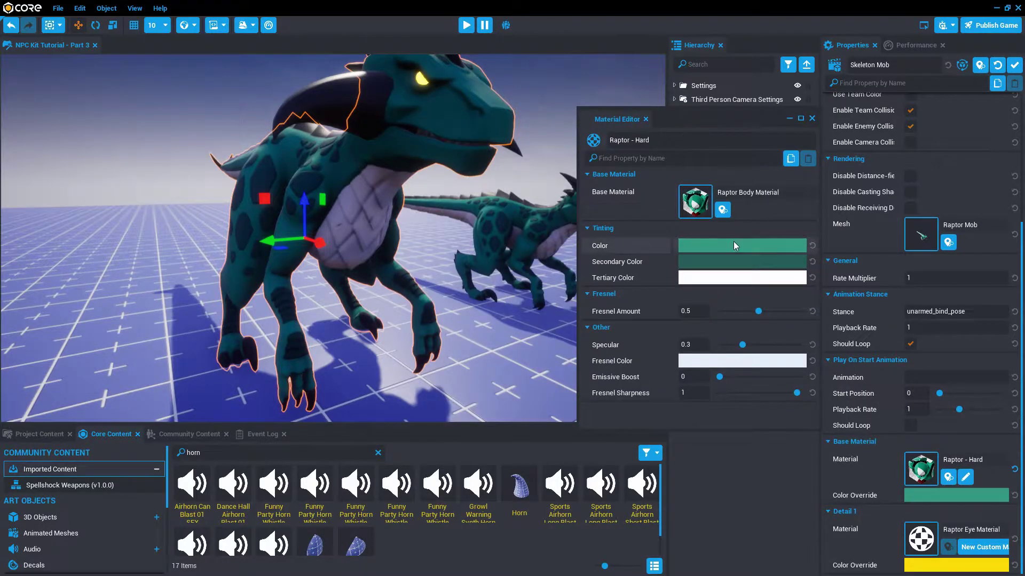
{"action": "left_click_drag", "start_coordinate": [907, 407], "coordinate": [875, 426]}
{"action": "left_click", "coordinate": [898, 502]}
{"action": "left_click", "coordinate": [714, 263]}
{"action": "left_click", "coordinate": [878, 525]}
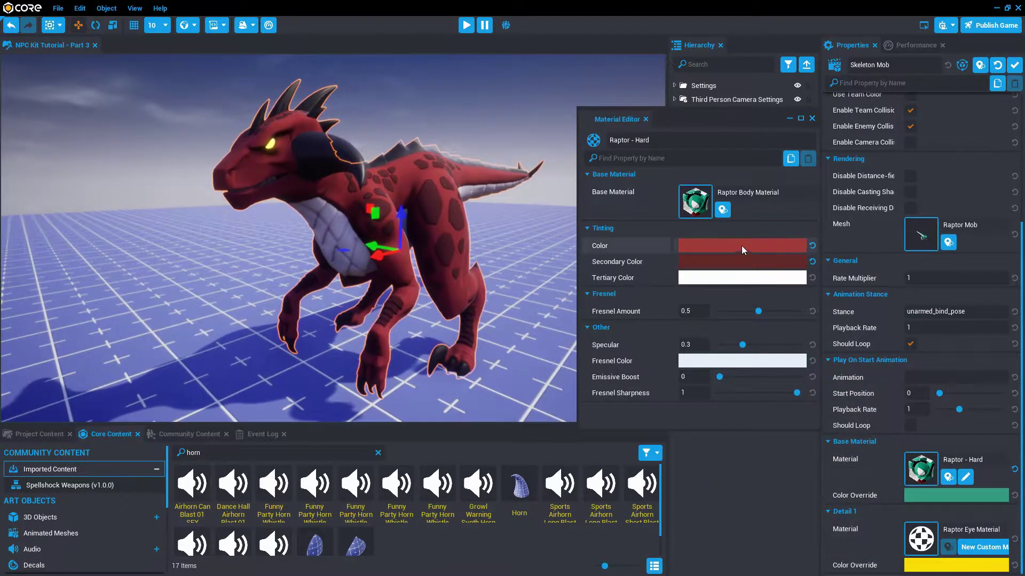
- Refine the Raptor - Hard material's main color to a brighter, more saturated red
{"action": "left_click", "coordinate": [742, 245]}
{"action": "left_click_drag", "start_coordinate": [959, 427], "coordinate": [914, 440]}
{"action": "left_click", "coordinate": [913, 443]}
{"action": "left_click", "coordinate": [907, 506]}
{"action": "left_click", "coordinate": [726, 244]}
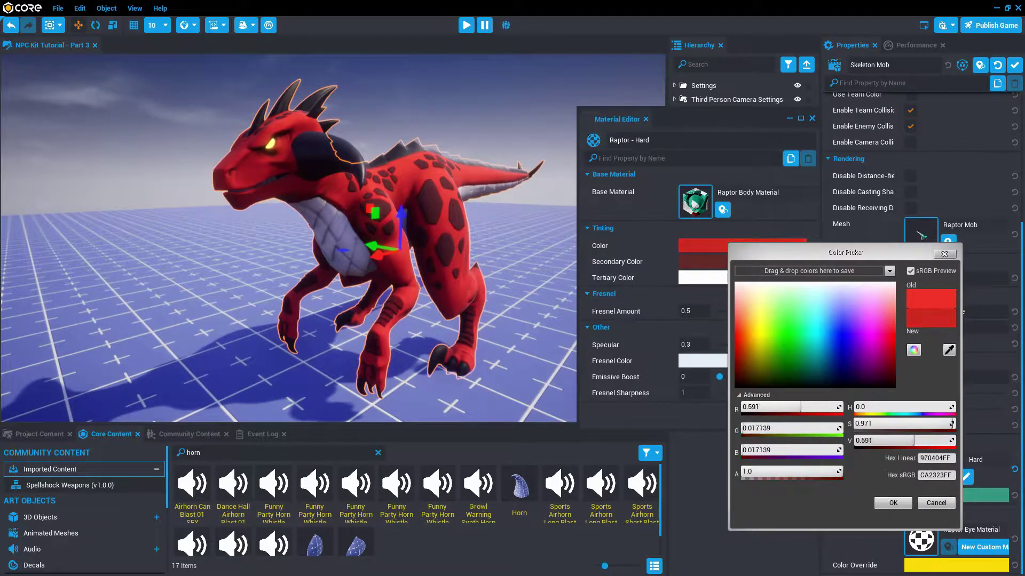
{"action": "left_click", "coordinate": [892, 503]}
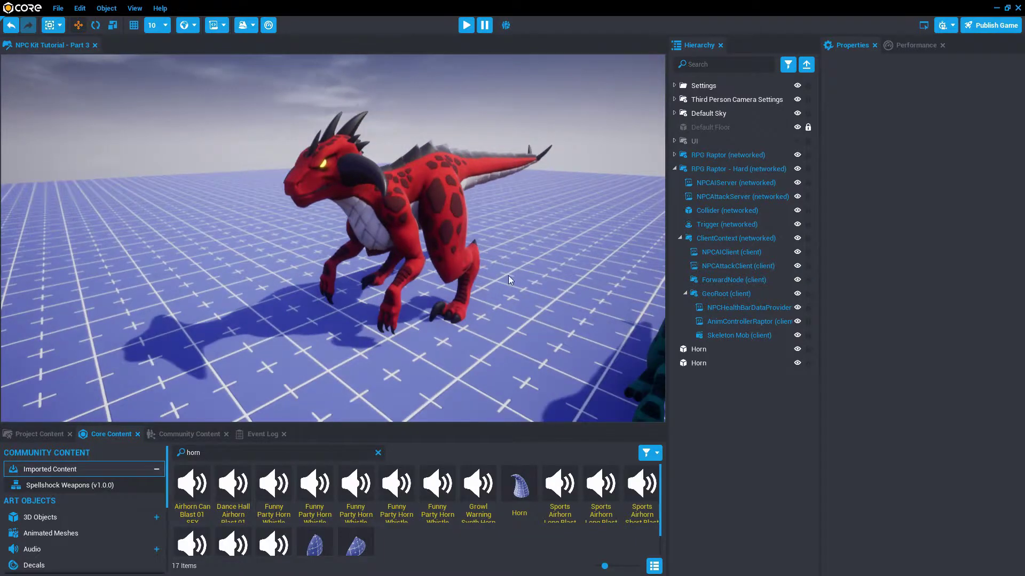
- Set the Value of the Hard raptor Skeleton Mob's Detail 1 eye color override to 5 for a glow
{"action": "left_click", "coordinate": [738, 335]}
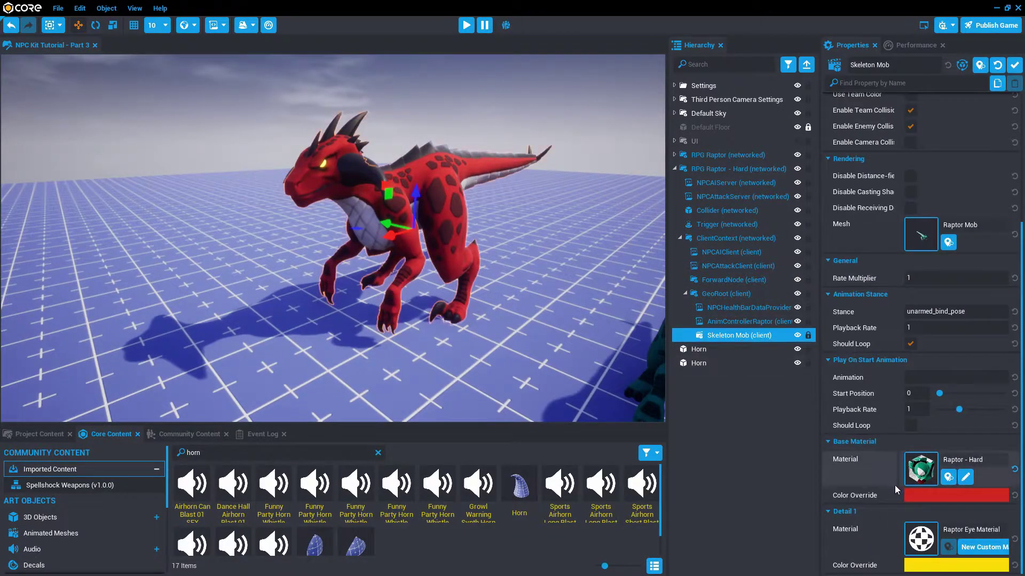
{"action": "left_click", "coordinate": [934, 565]}
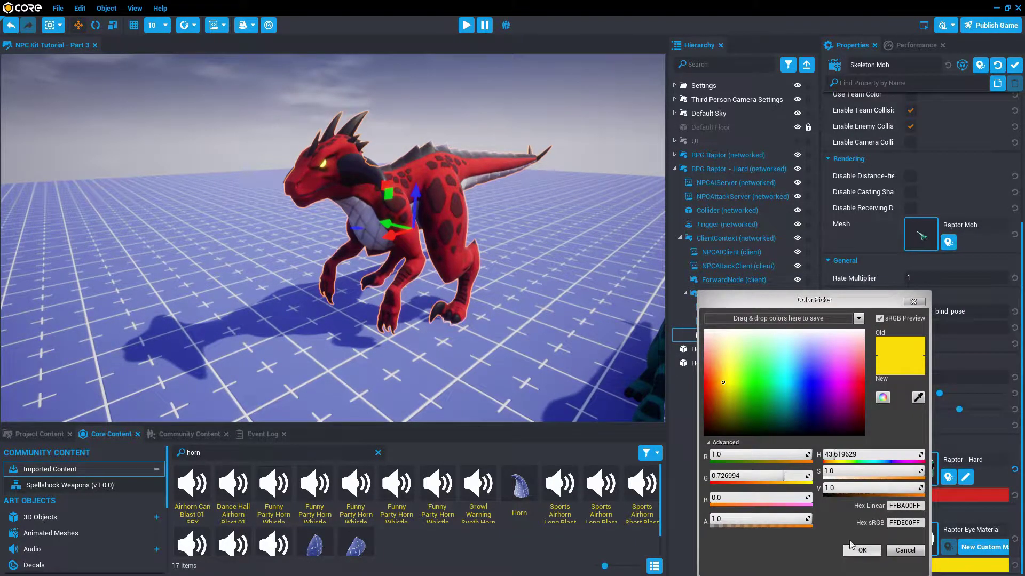
{"action": "left_click", "coordinate": [840, 489]}
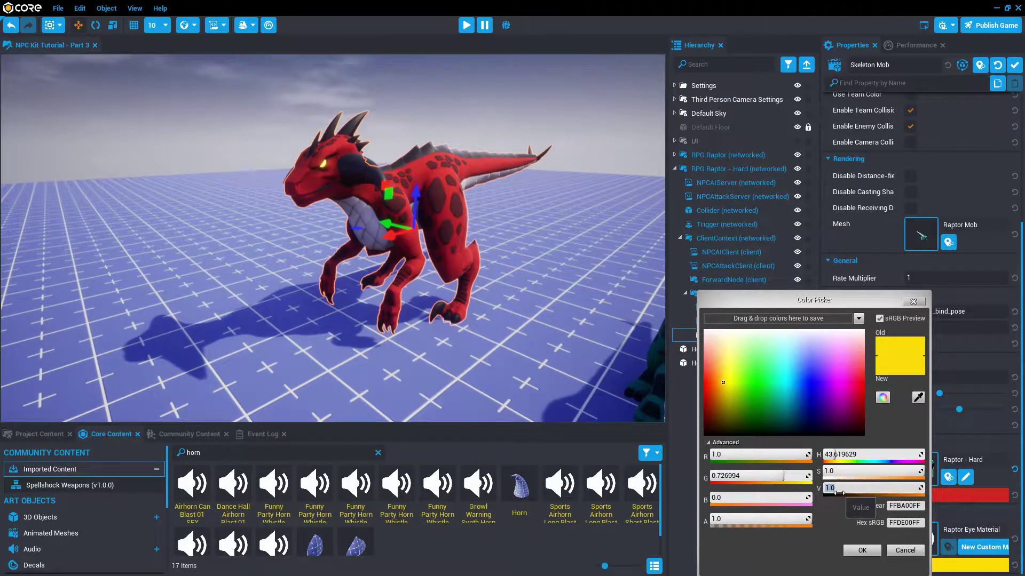
{"action": "key", "text": "Return"}
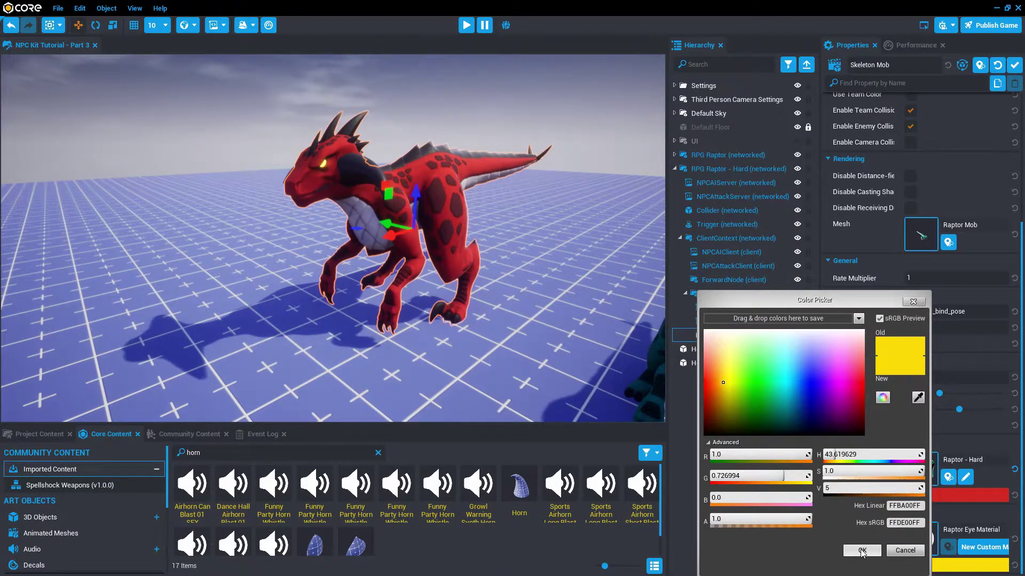
{"action": "left_click", "coordinate": [862, 552]}
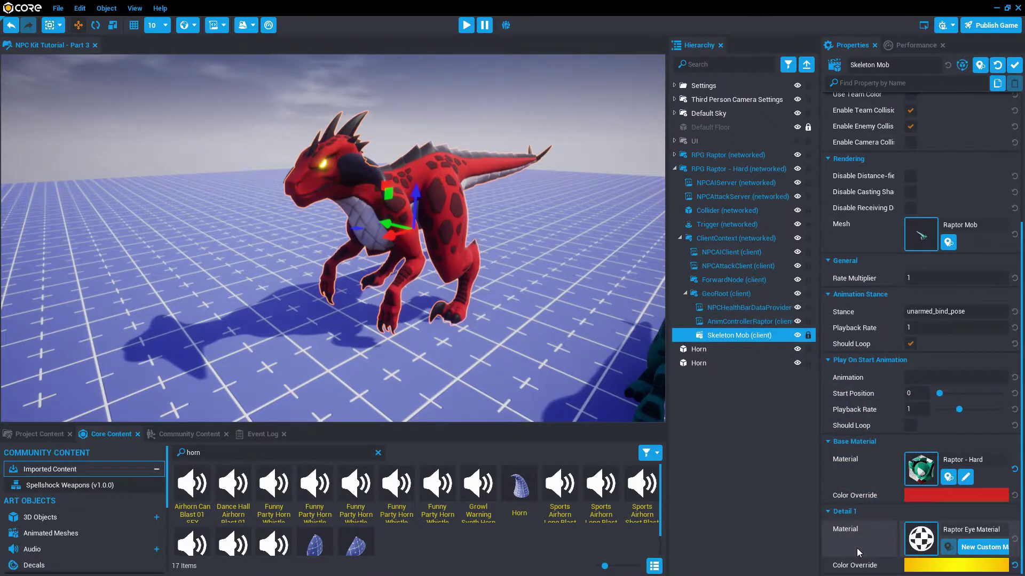
- Try a much stronger eye glow by setting the Detail 1 color override's Value to 20
{"action": "scroll", "coordinate": [320, 164], "scroll_direction": "up", "scroll_amount": 6}
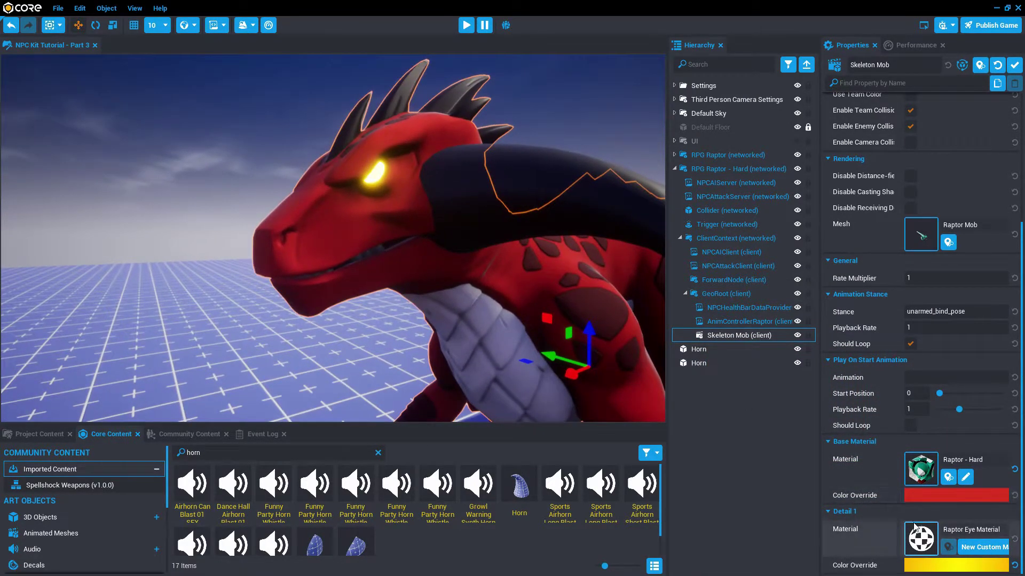
{"action": "left_click", "coordinate": [950, 565]}
{"action": "left_click", "coordinate": [871, 489]}
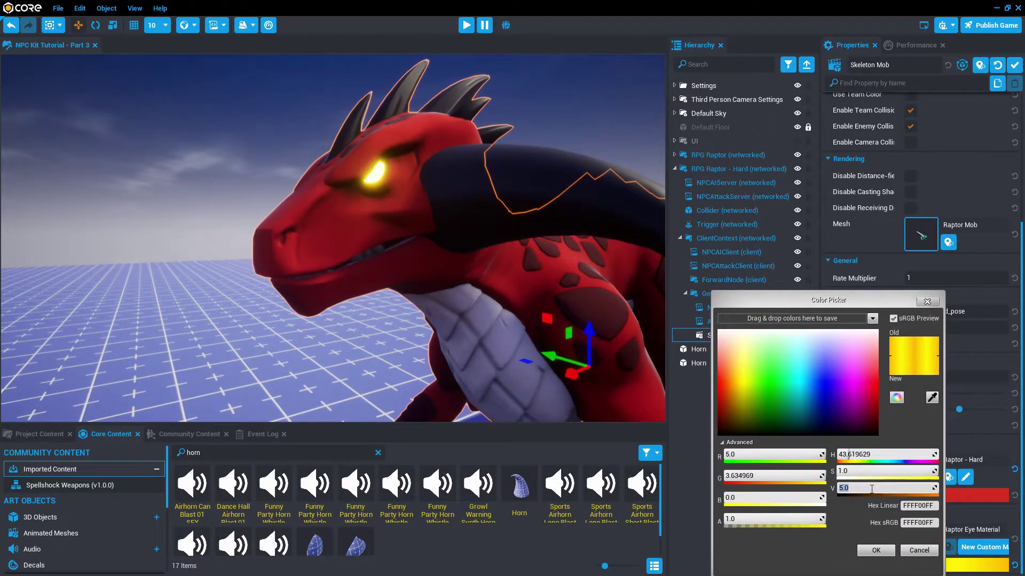
{"action": "left_click", "coordinate": [871, 555]}
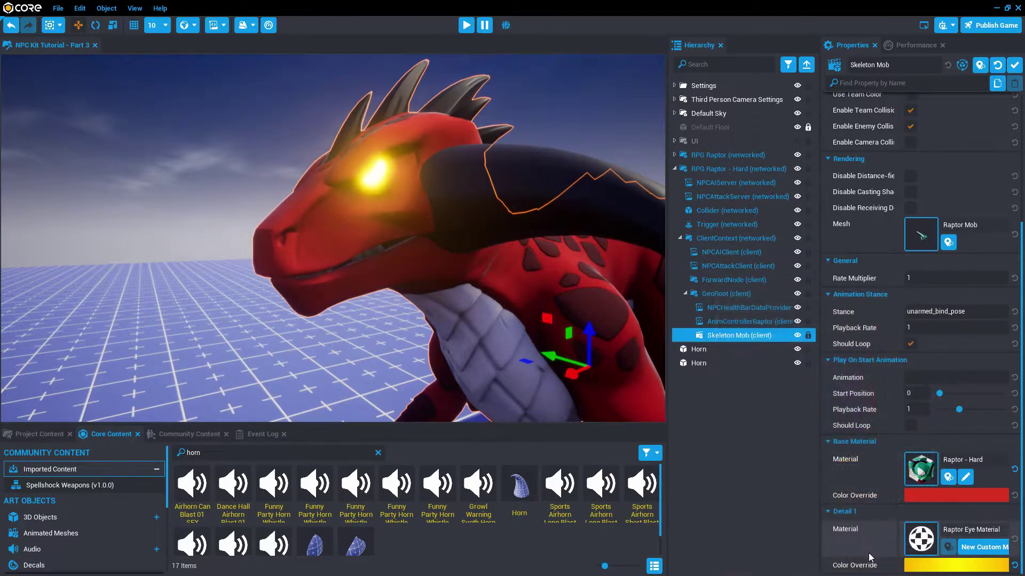
- Lower the Value of the Detail 1 eye color override to give the raptor's eyes a milder glow
{"action": "left_click", "coordinate": [950, 565]}
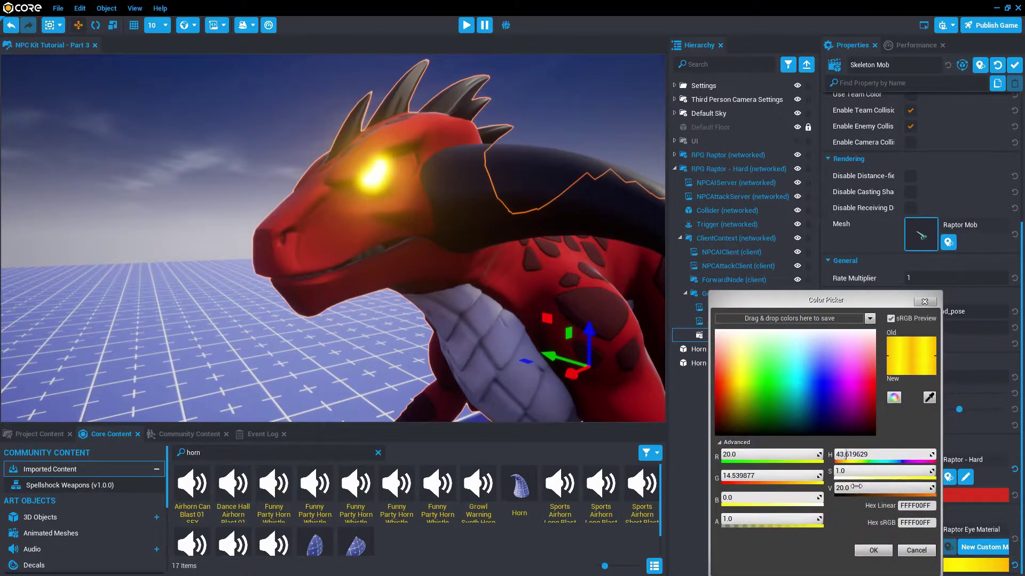
{"action": "left_click", "coordinate": [875, 553]}
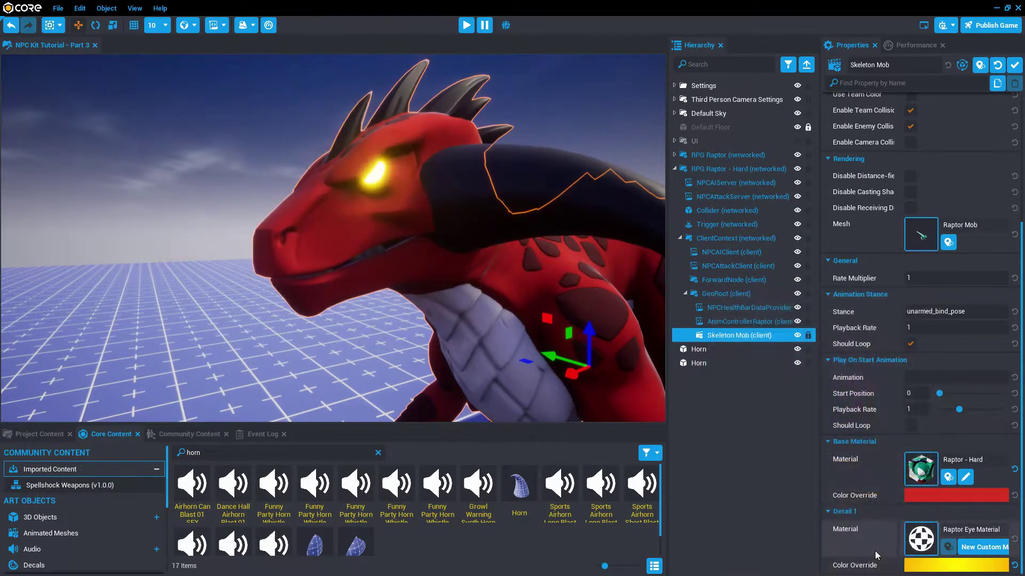
{"action": "key", "text": "f"}
{"action": "left_click_drag", "start_coordinate": [395, 343], "coordinate": [373, 331], "text": "alt"}
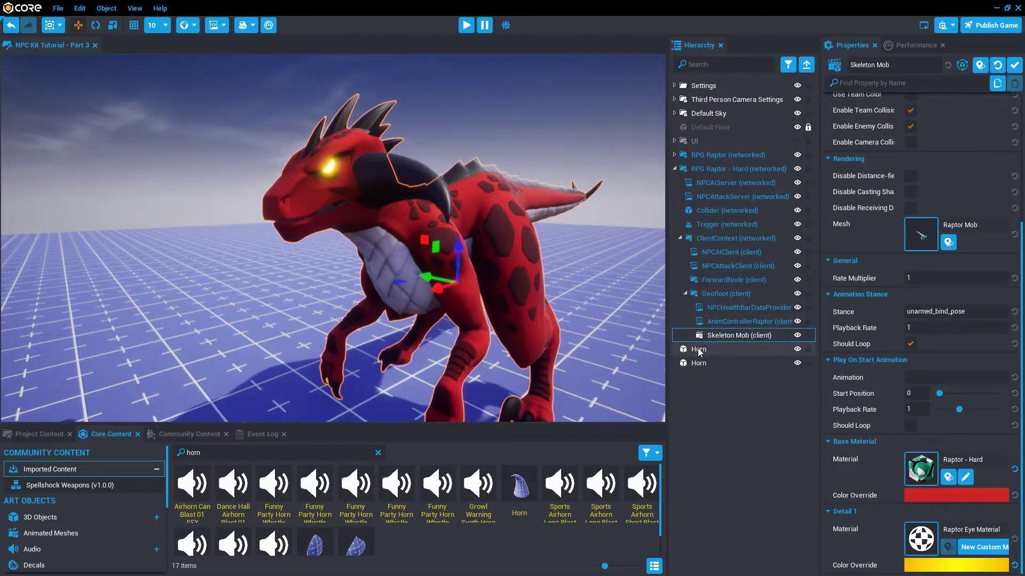
- Move both Horn objects into the Hard raptor's GeoRoot, deinstancing the template, and place them after its Skeleton Mob
{"action": "left_click", "coordinate": [698, 350]}
{"action": "left_click", "coordinate": [697, 365], "text": "shift"}
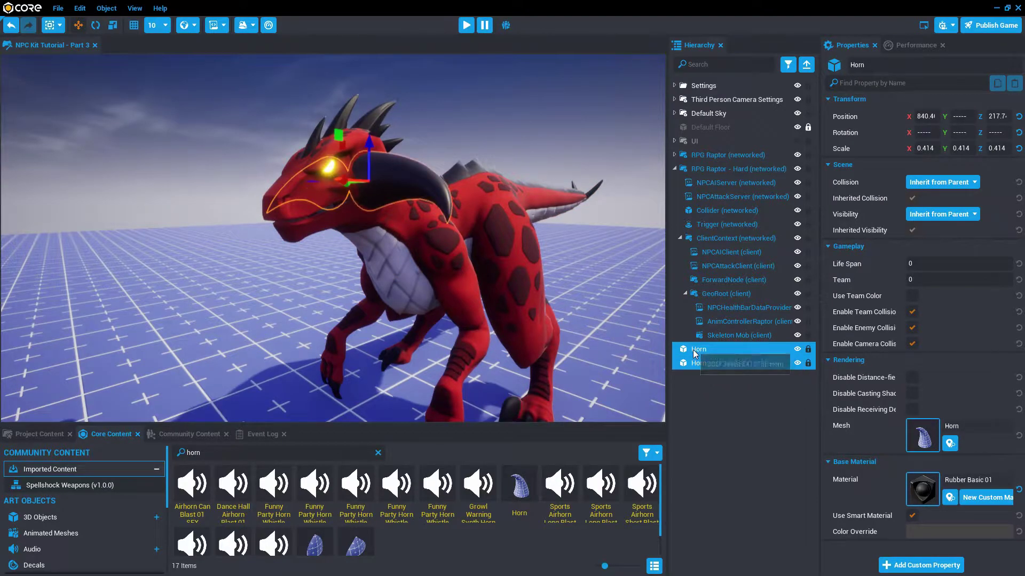
{"action": "left_click_drag", "start_coordinate": [694, 354], "coordinate": [716, 294]}
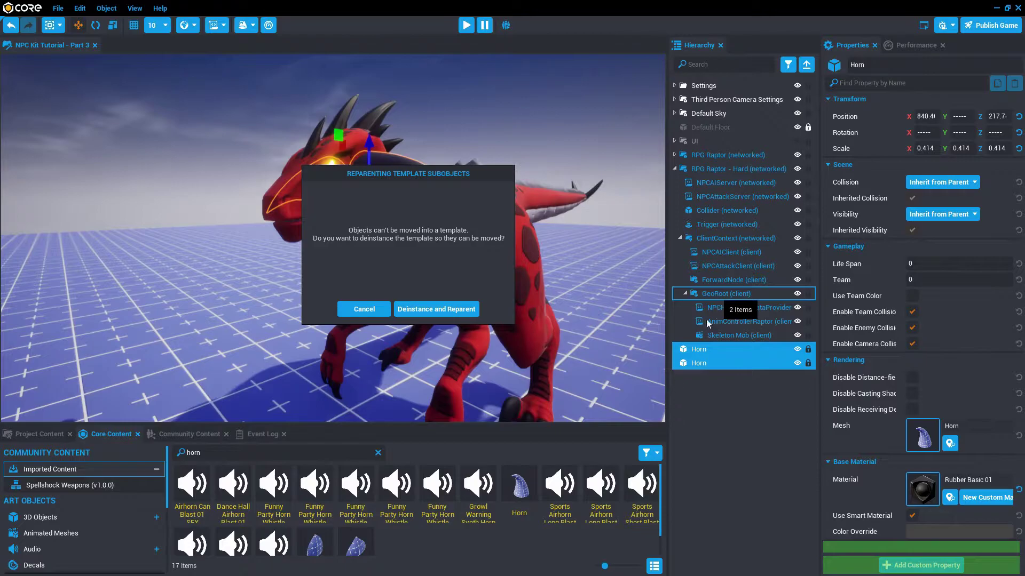
{"action": "left_click", "coordinate": [432, 309]}
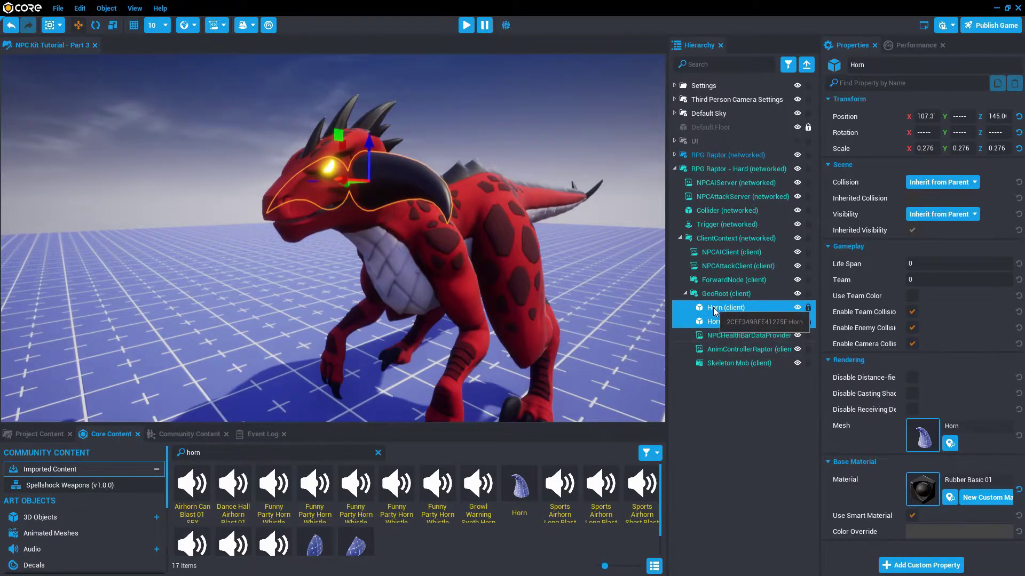
{"action": "left_click_drag", "start_coordinate": [714, 308], "coordinate": [714, 295]}
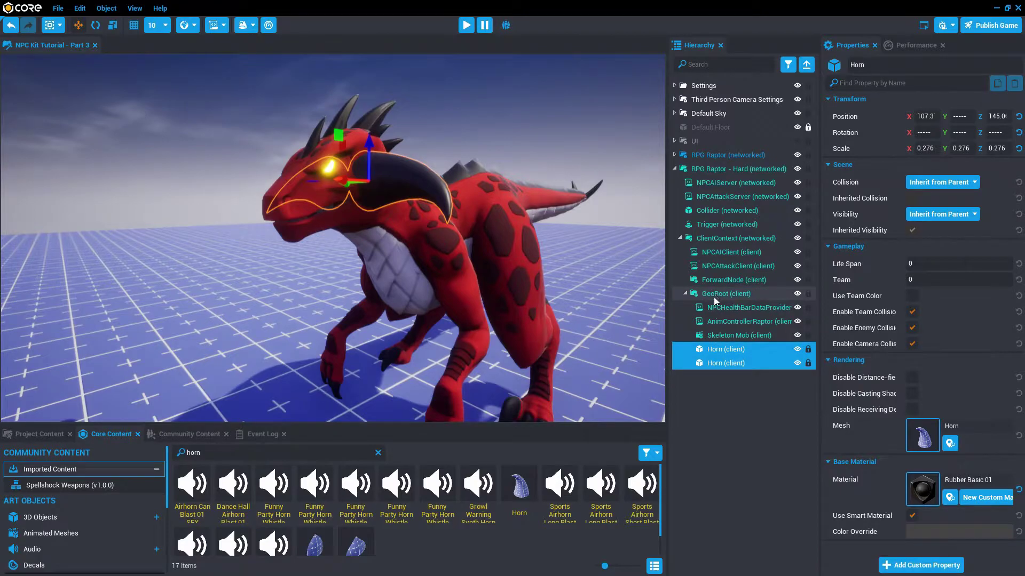
- Update the RPG Raptor - Hard template from the modified instance
{"action": "left_click", "coordinate": [710, 170]}
{"action": "right_click", "coordinate": [709, 170]}
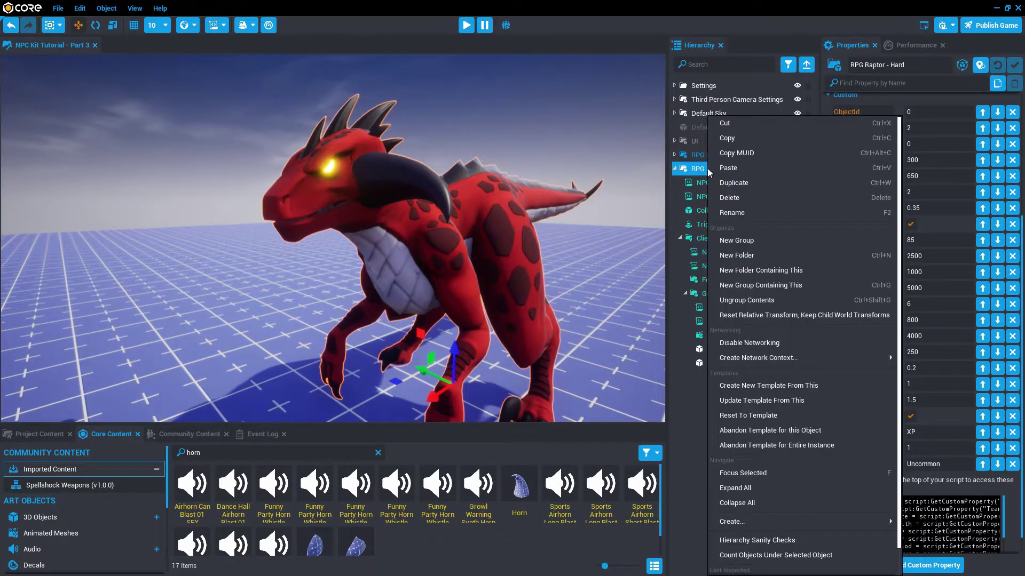
{"action": "left_click", "coordinate": [769, 404]}
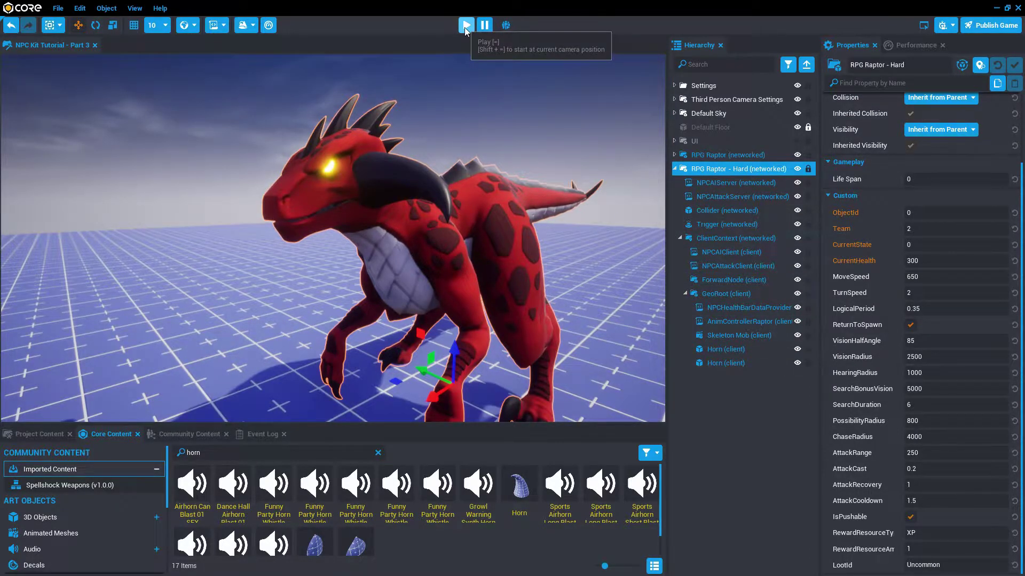
- Preview the game, walk the character up to the raptors to check the horned one, and stop the preview
{"action": "left_click", "coordinate": [466, 26]}
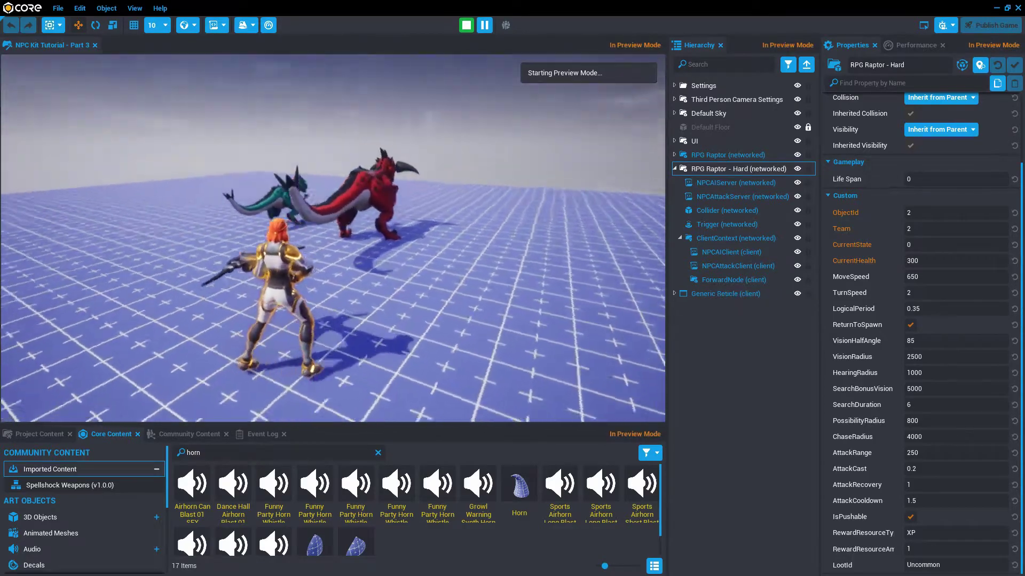
{"action": "key", "text": "w"}
{"action": "key", "text": "w"}
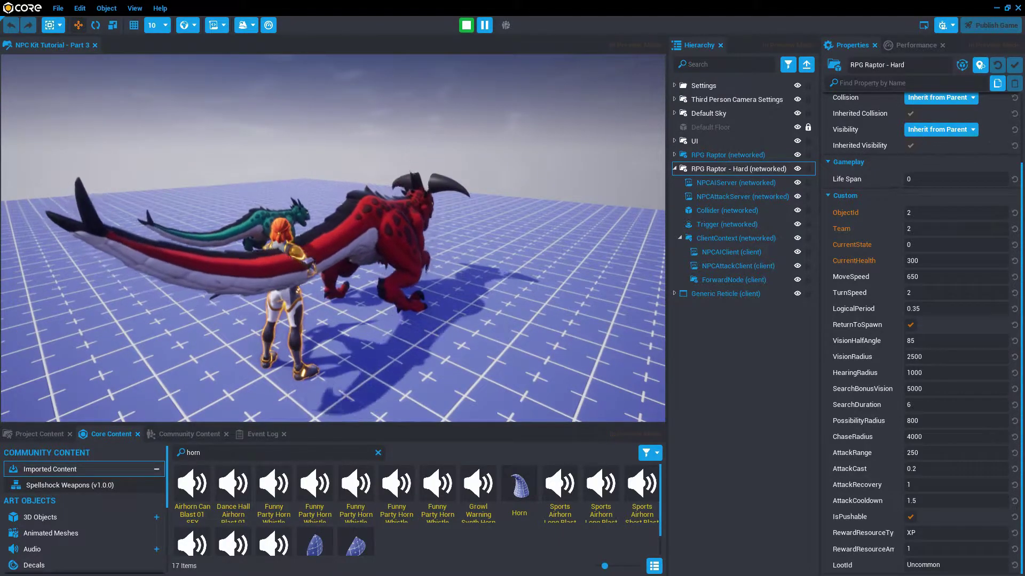
{"action": "key", "text": "="}
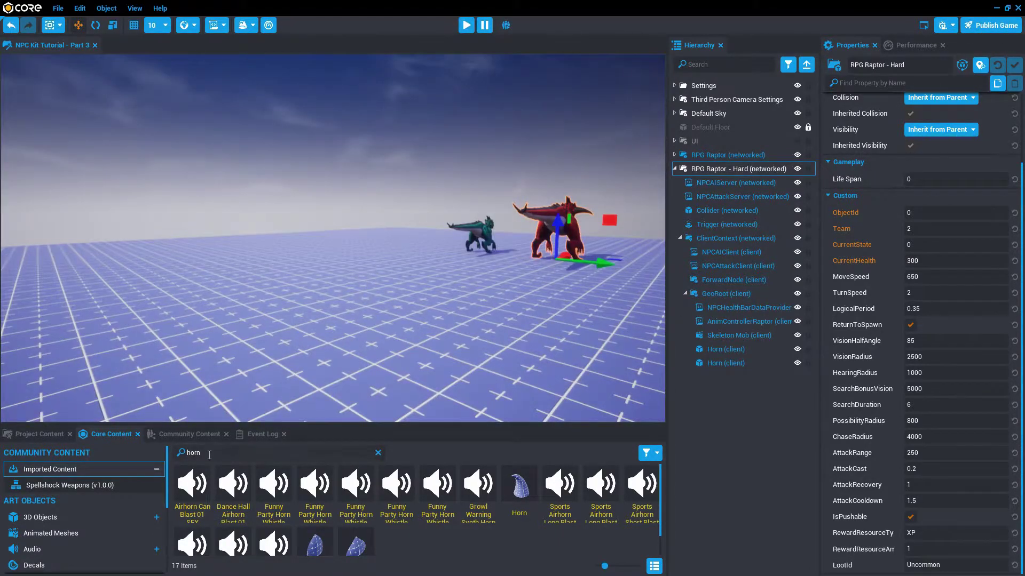
- Search the project content for "skele" and place an RPG Skeleton - Marksman in the scene beside the raptors
{"action": "left_click", "coordinate": [37, 434]}
{"action": "left_click", "coordinate": [293, 455]}
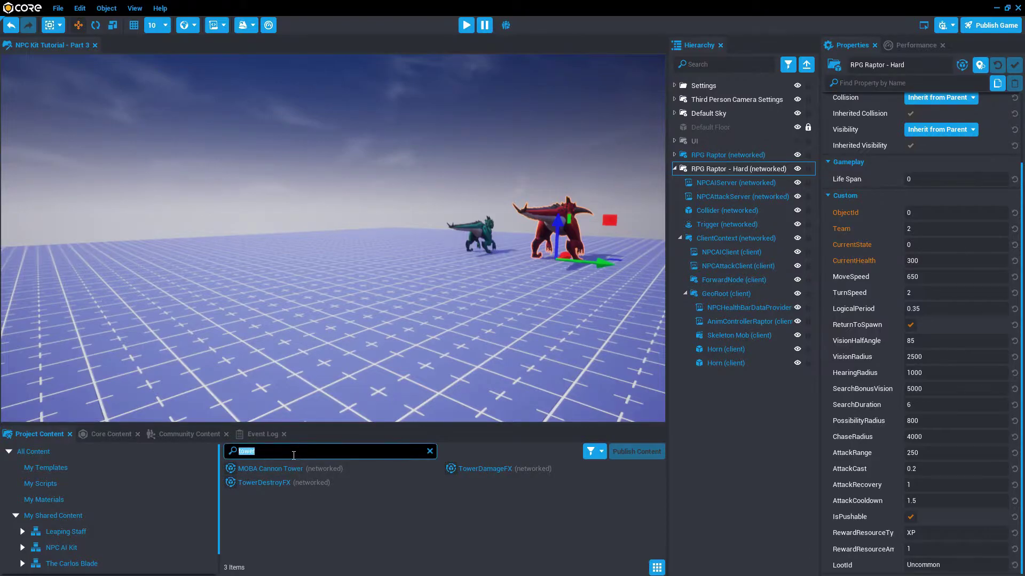
{"action": "type", "text": "skele"}
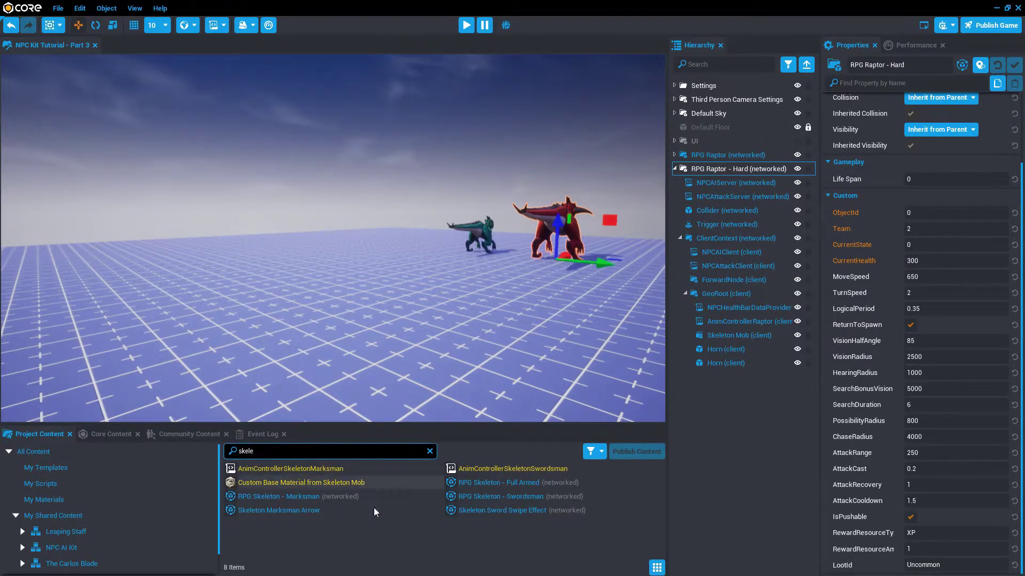
{"action": "left_click_drag", "start_coordinate": [309, 498], "coordinate": [300, 326]}
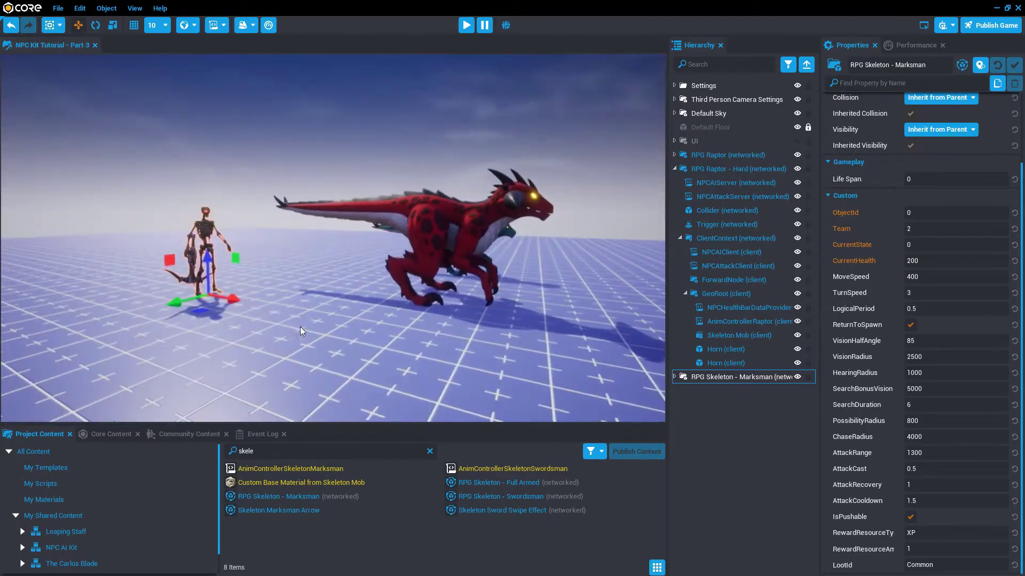
- Extract the AnimatedMeshCostume script from the Marksman skeleton's GeoRoot to the hierarchy's root, deinstancing its template, and delete the skeleton
{"action": "left_click", "coordinate": [675, 376]}
{"action": "left_click", "coordinate": [679, 446]}
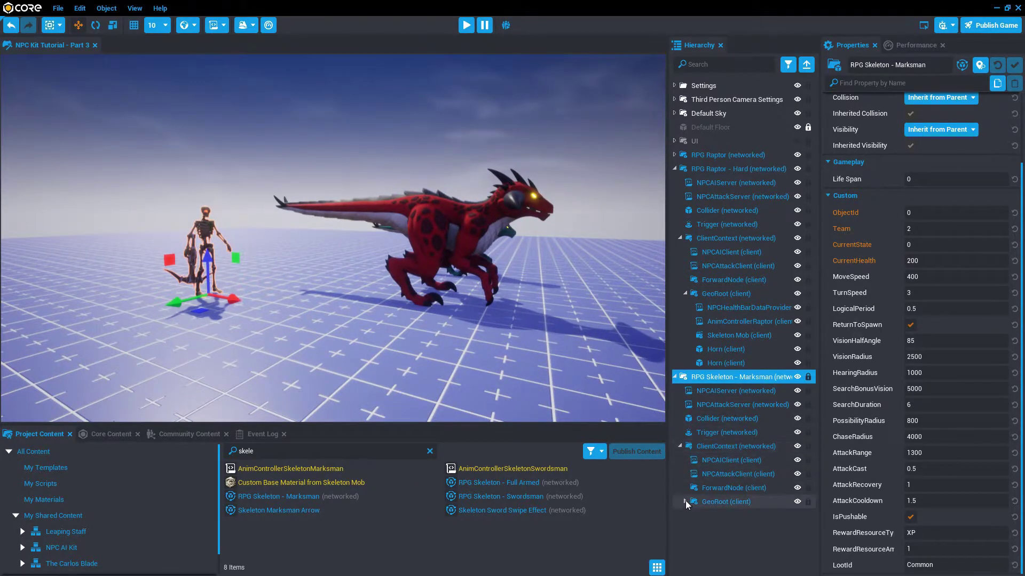
{"action": "left_click", "coordinate": [685, 501]}
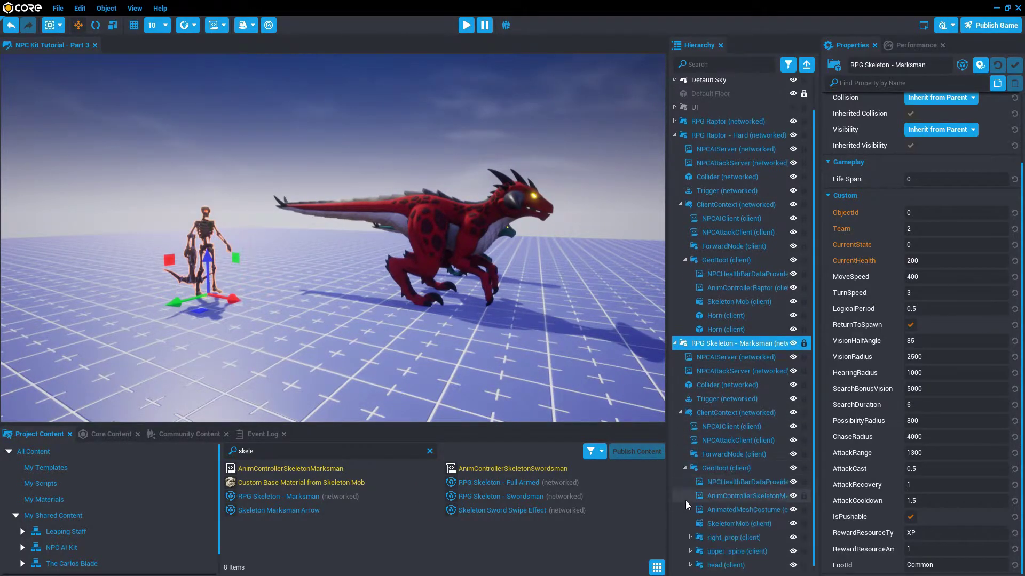
{"action": "left_click", "coordinate": [734, 508]}
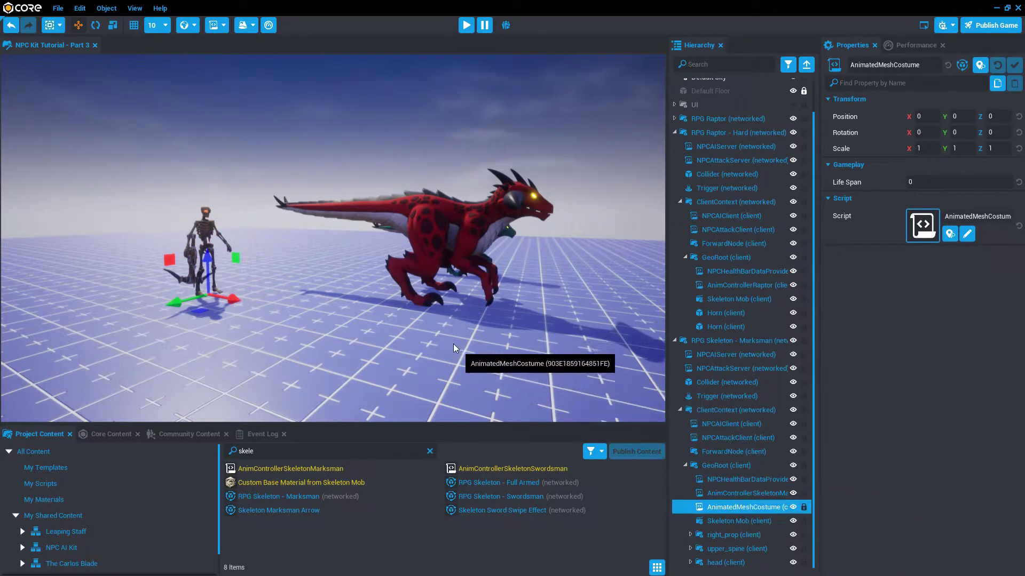
{"action": "left_click_drag", "start_coordinate": [728, 507], "coordinate": [704, 335]}
{"action": "left_click", "coordinate": [447, 309]}
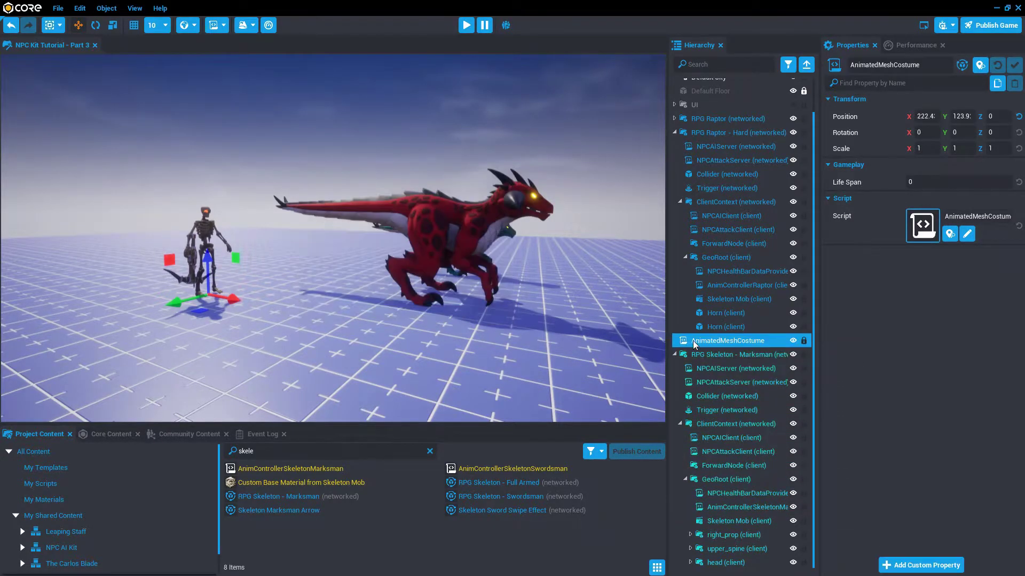
{"action": "left_click", "coordinate": [708, 355]}
{"action": "key", "text": "Delete"}
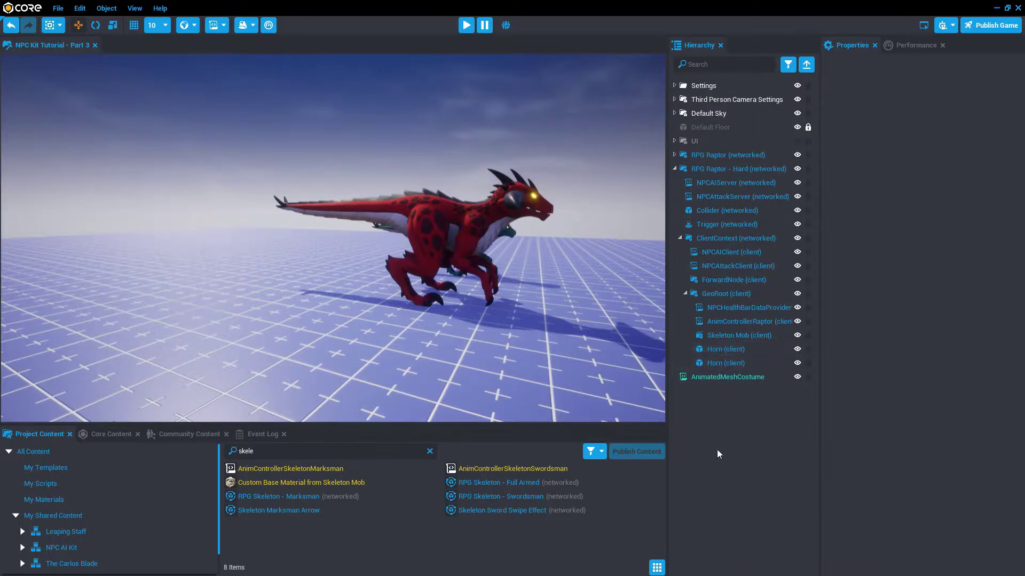
- Move the AnimatedMeshCostume script into the GeoRoot of RPG Raptor - Hard, deinstancing the template
{"action": "key", "text": "d"}
{"action": "right_click_drag", "start_coordinate": [574, 322], "coordinate": [450, 373]}
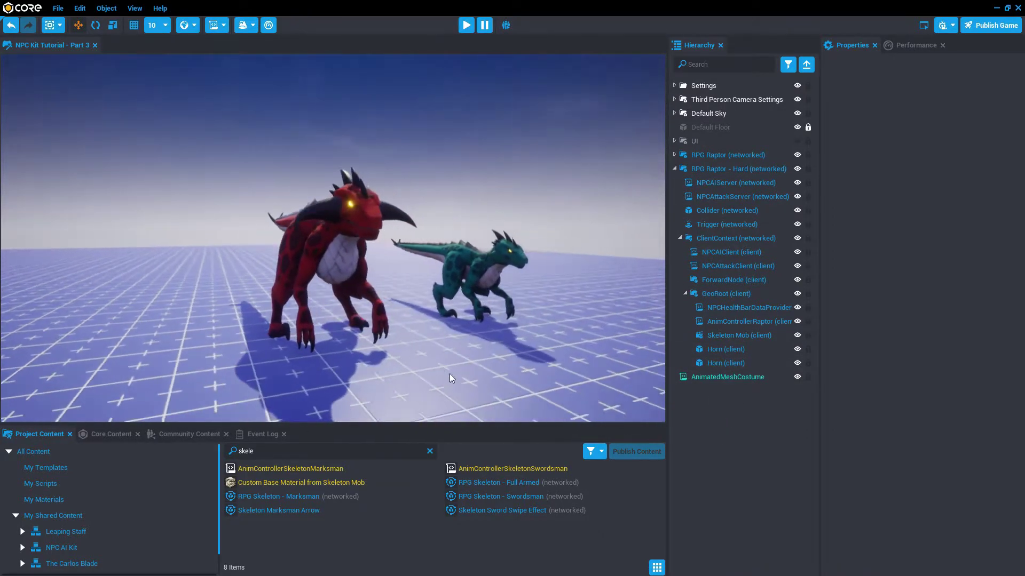
{"action": "left_click_drag", "start_coordinate": [718, 377], "coordinate": [716, 293]}
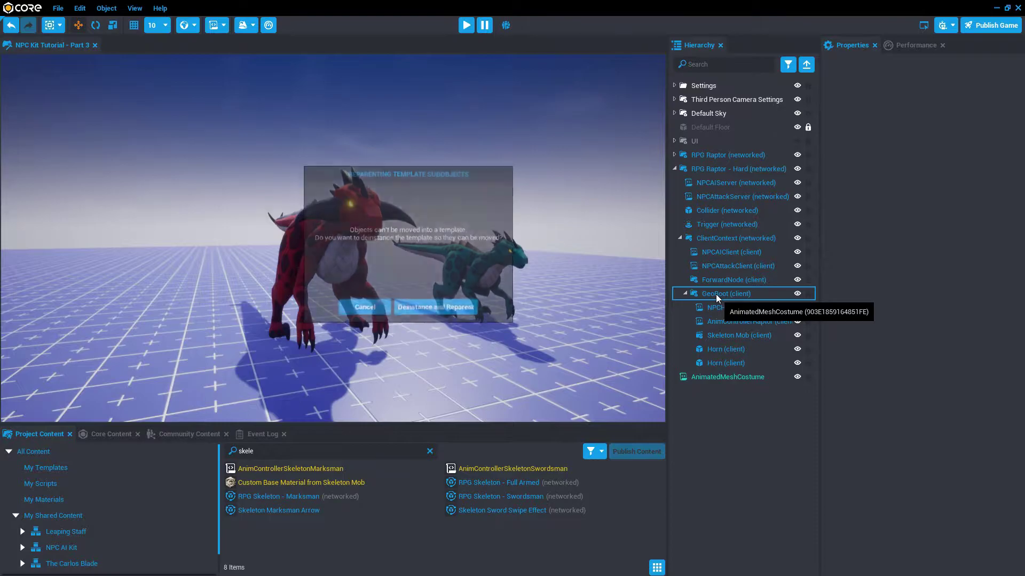
{"action": "left_click", "coordinate": [437, 311]}
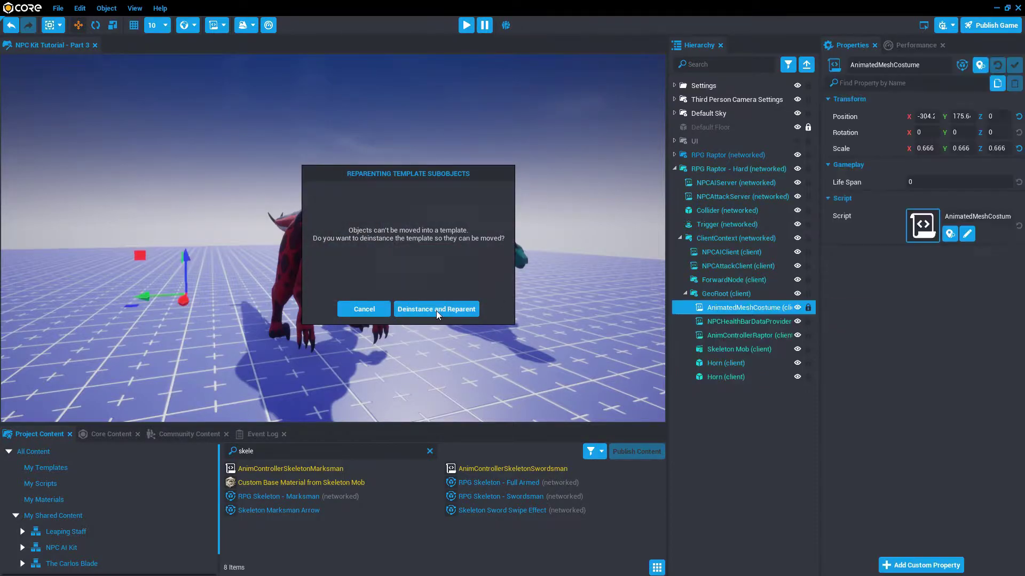
- Group the two horns under the name "head" and reorder the AnimatedMeshCostume script directly above the Skeleton Mob
{"action": "left_click", "coordinate": [716, 363]}
{"action": "left_click", "coordinate": [716, 378], "text": "shift"}
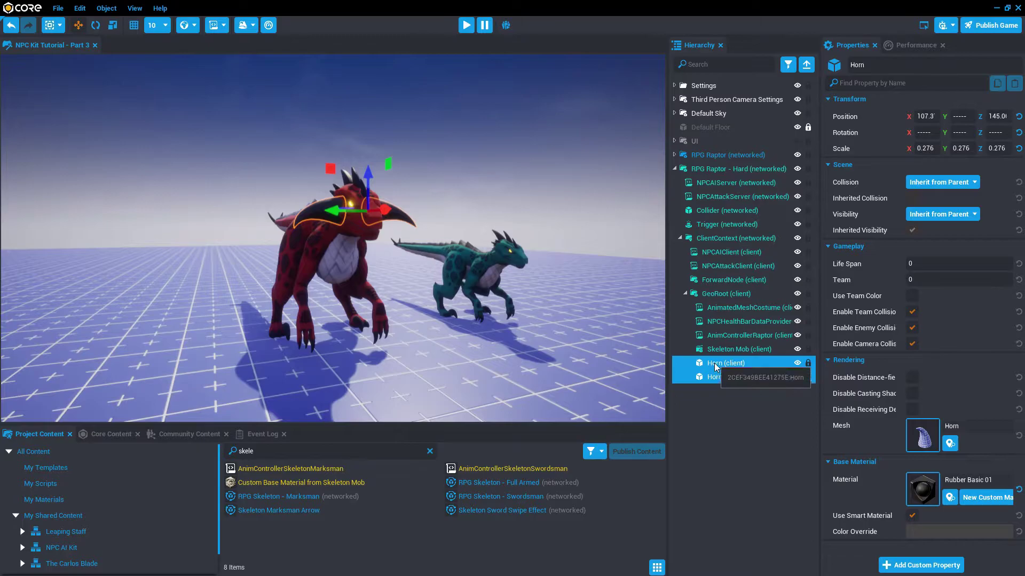
{"action": "right_click", "coordinate": [716, 367]}
{"action": "left_click", "coordinate": [767, 345]}
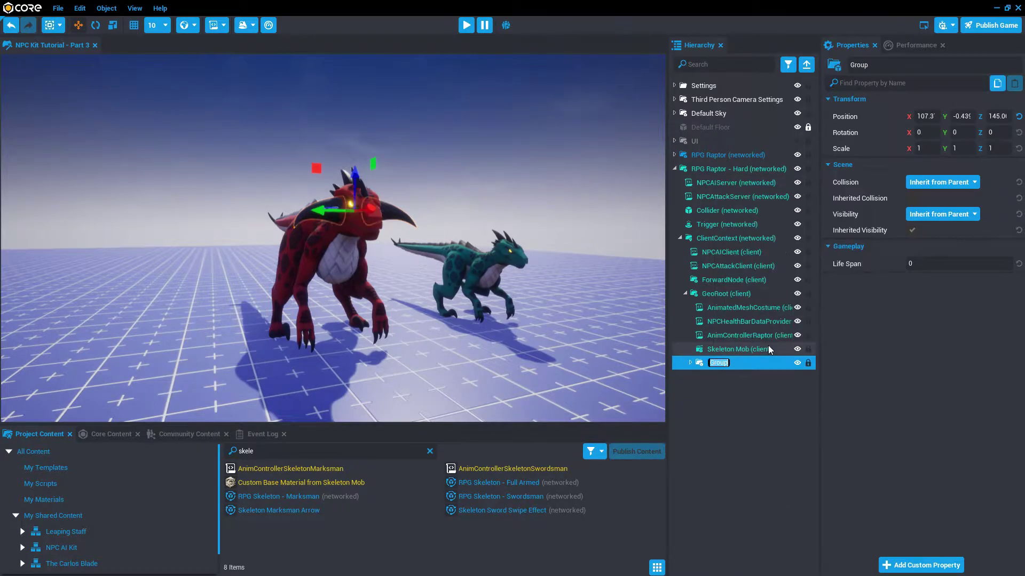
{"action": "type", "text": "head"}
{"action": "key", "text": "Return"}
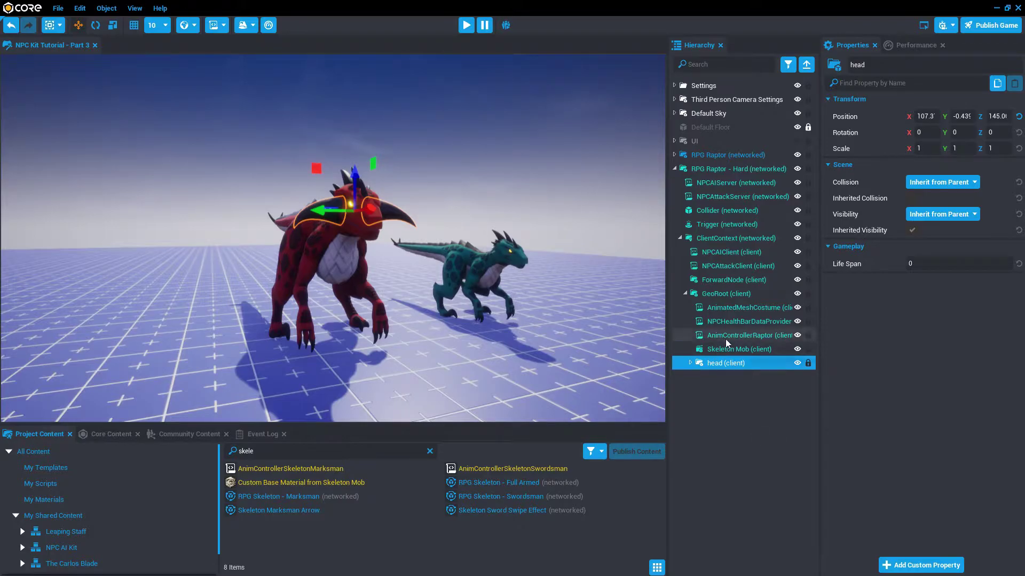
{"action": "left_click_drag", "start_coordinate": [734, 311], "coordinate": [730, 346]}
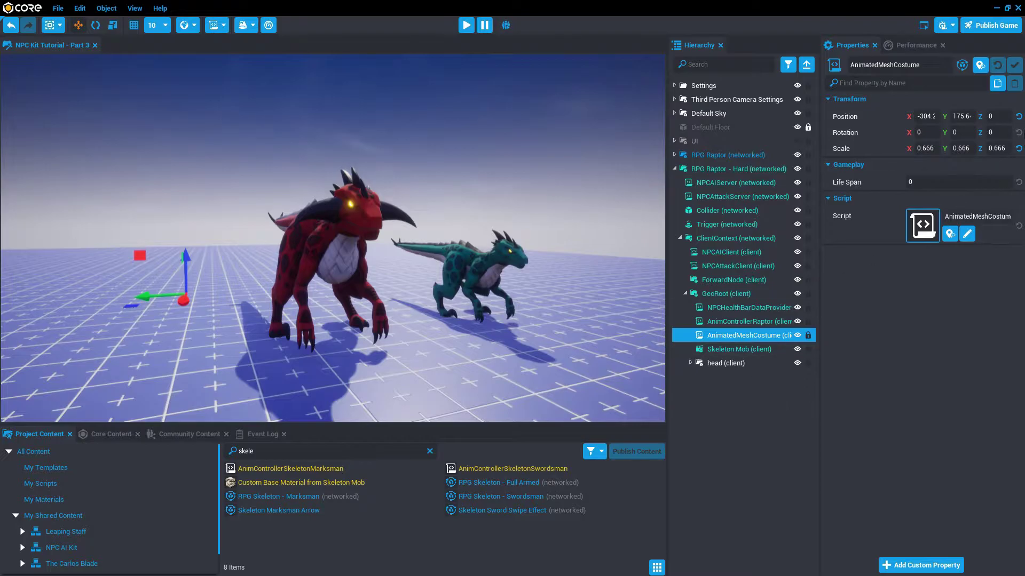
- Reset the AnimatedMeshCostume script's position to zero and update the RPG Raptor - Hard template from its hierarchy object
{"action": "left_click", "coordinate": [1019, 116]}
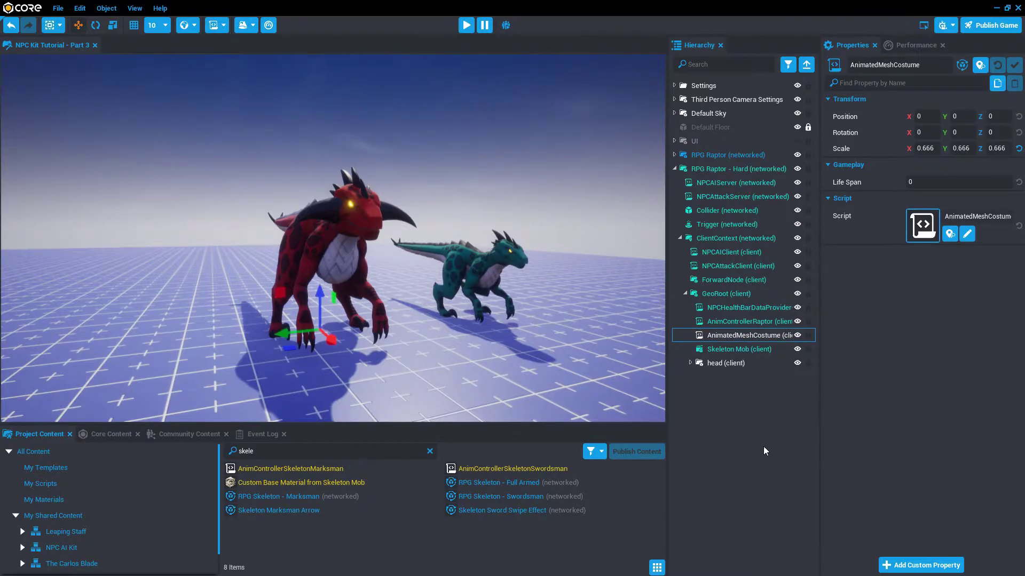
{"action": "right_click", "coordinate": [703, 167]}
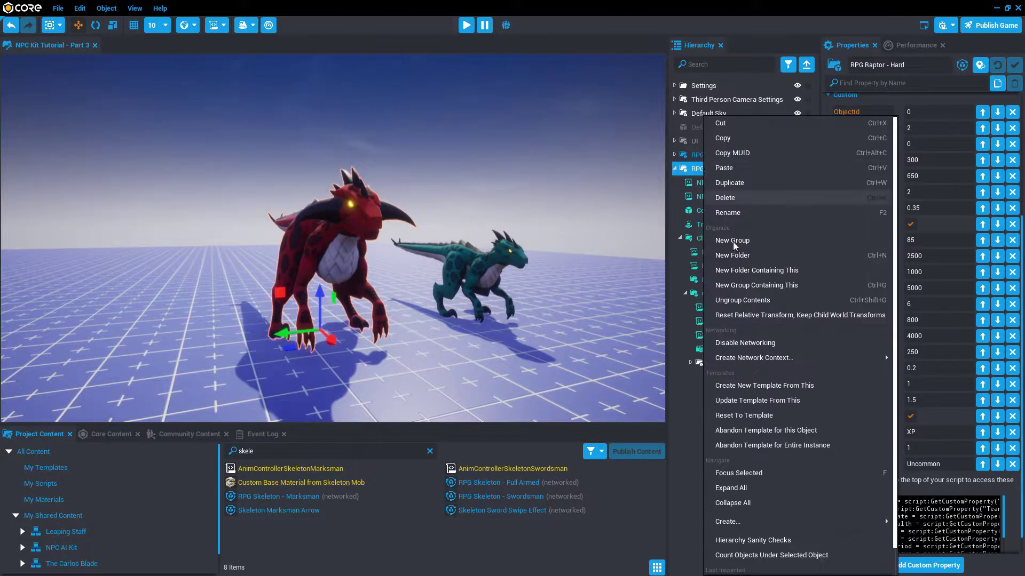
{"action": "left_click", "coordinate": [769, 401]}
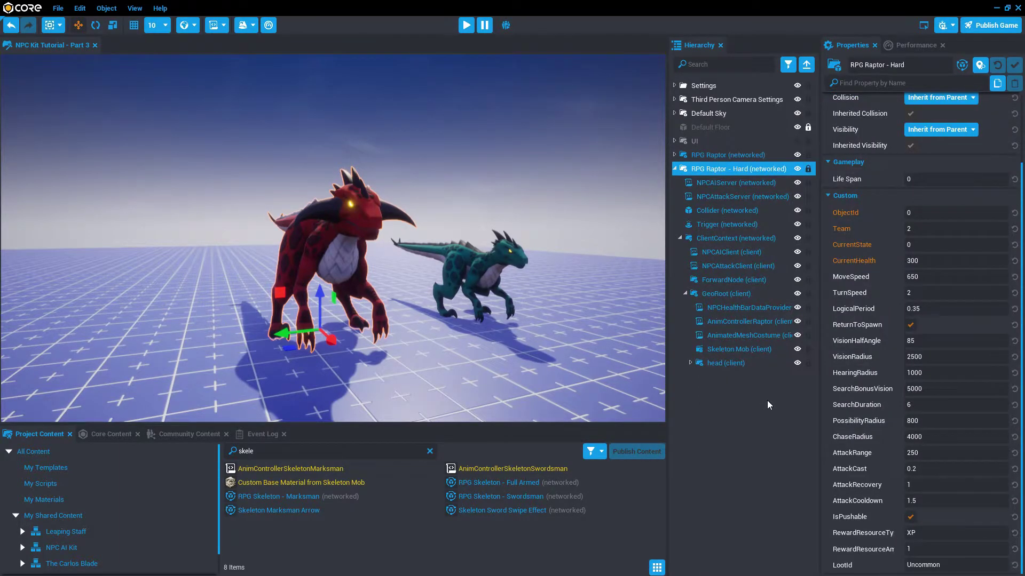
- Preview the game and run near the raptors to check that the horns follow the hard raptor's head
{"action": "left_click", "coordinate": [464, 26]}
{"action": "key", "text": "w"}
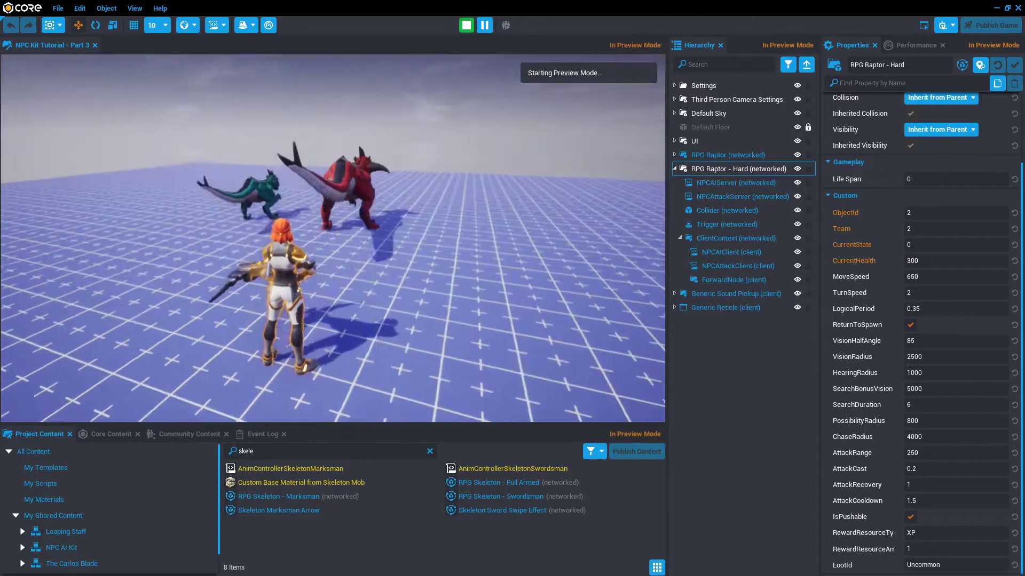
{"action": "key", "text": "w"}
{"action": "key", "text": "w"}
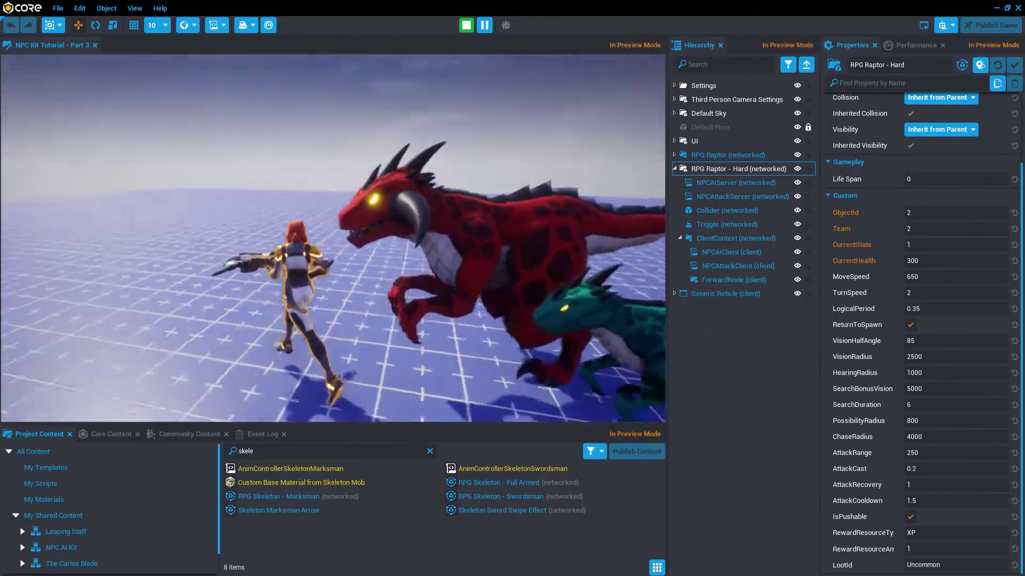
{"action": "key", "text": "equal"}
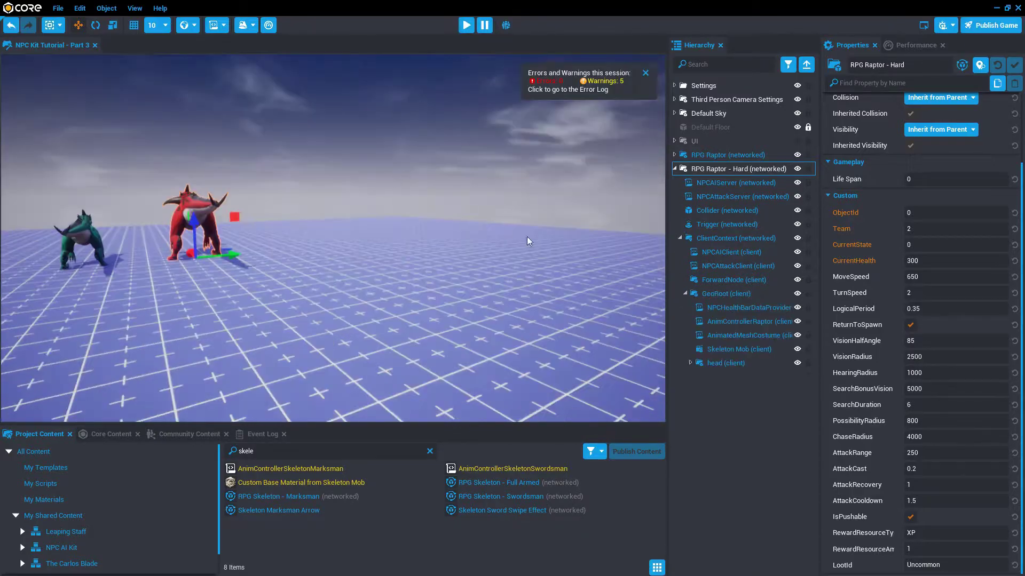
- Set the visibility of RPG Raptor - Hard's Collider to Force On
{"action": "left_click_drag", "start_coordinate": [577, 254], "coordinate": [216, 259], "text": "alt"}
{"action": "right_click_drag", "start_coordinate": [216, 258], "coordinate": [572, 300]}
{"action": "key", "text": "w"}
{"action": "key", "text": "d"}
{"action": "key", "text": "a"}
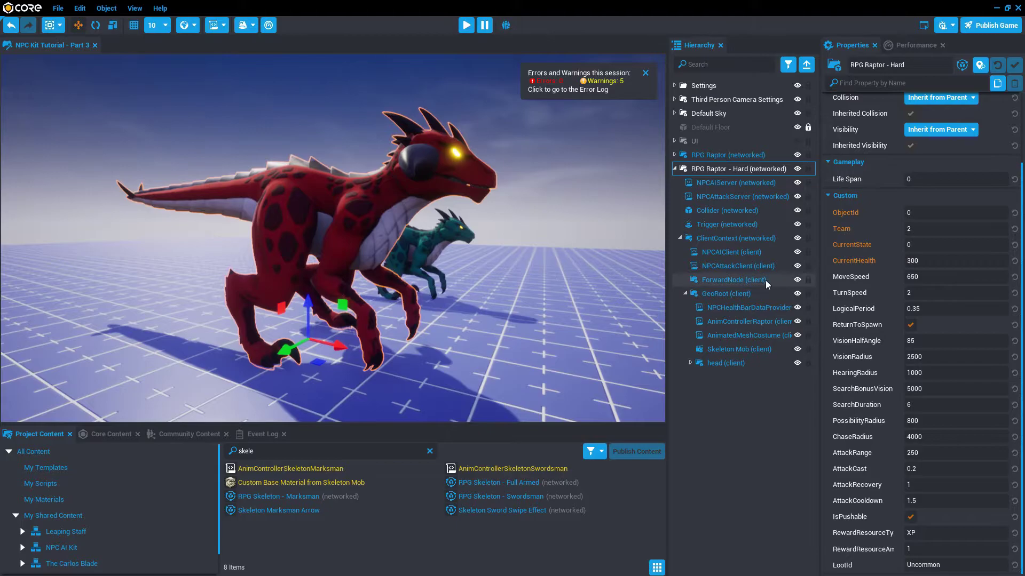
{"action": "left_click", "coordinate": [705, 211]}
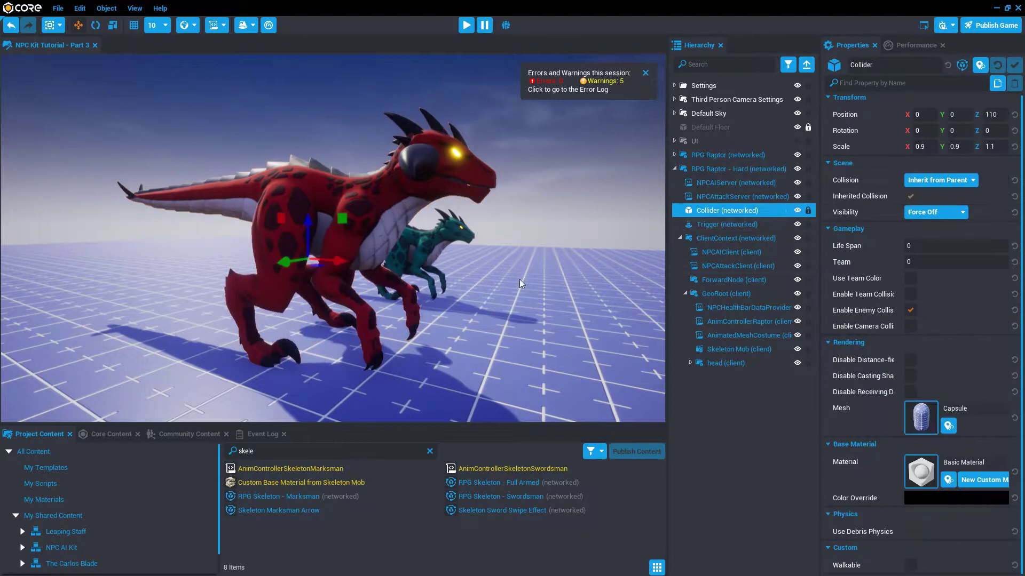
{"action": "left_click", "coordinate": [941, 212]}
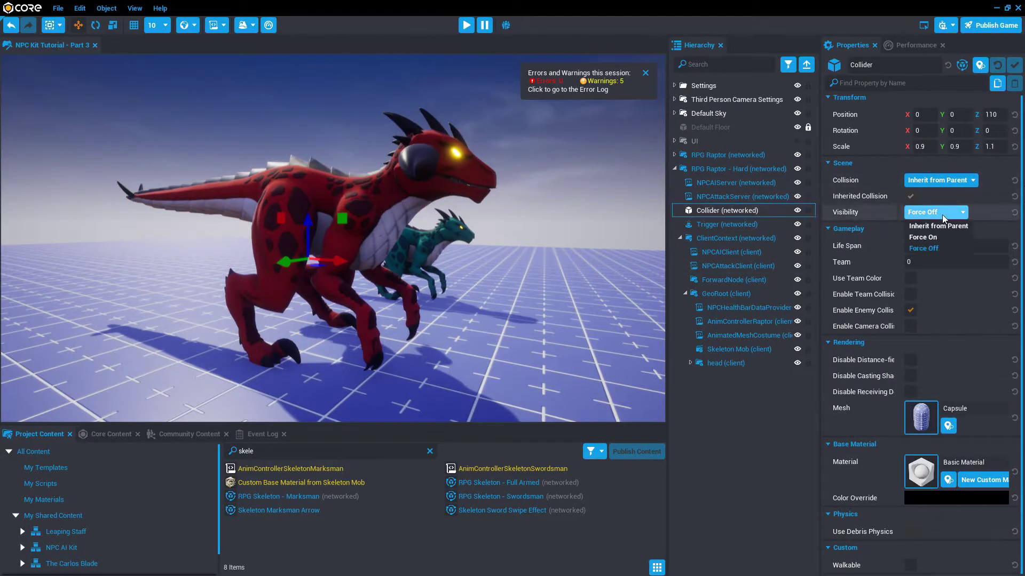
{"action": "left_click", "coordinate": [937, 239]}
- Set the visibility of the regular RPG Raptor's Collider to Force On
{"action": "right_click_drag", "start_coordinate": [572, 312], "coordinate": [314, 333]}
{"action": "key", "text": "w"}
{"action": "key", "text": "q"}
{"action": "key", "text": "s"}
{"action": "key", "text": "d"}
{"action": "left_click_drag", "start_coordinate": [315, 333], "coordinate": [482, 335], "text": "alt"}
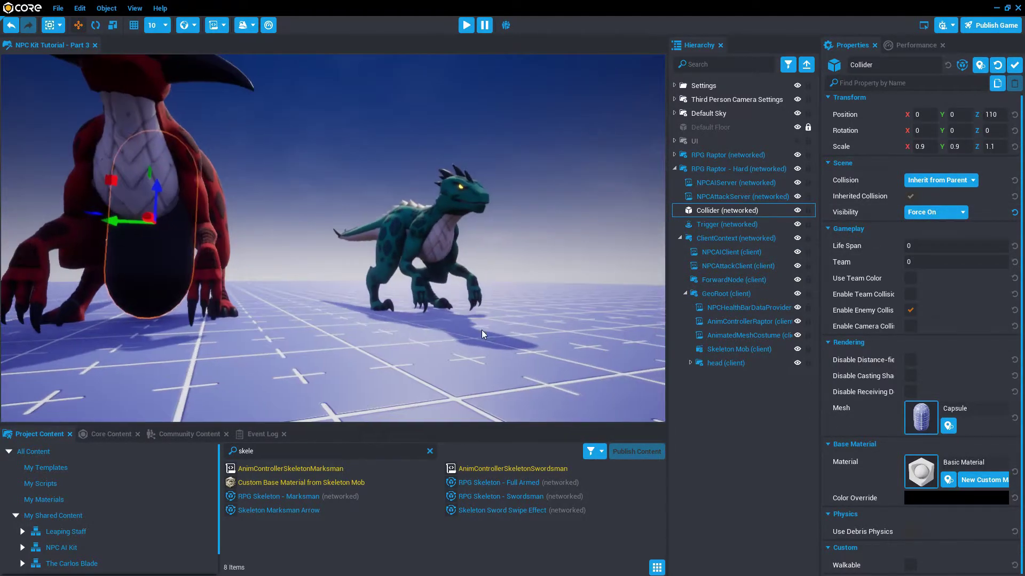
{"action": "left_click", "coordinate": [675, 155]}
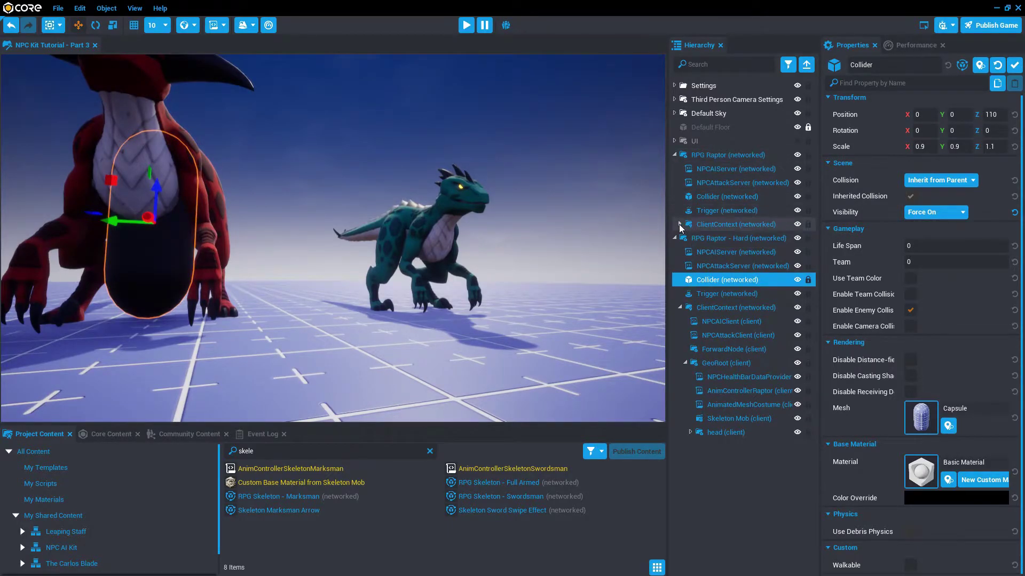
{"action": "left_click", "coordinate": [727, 196]}
{"action": "left_click", "coordinate": [939, 212]}
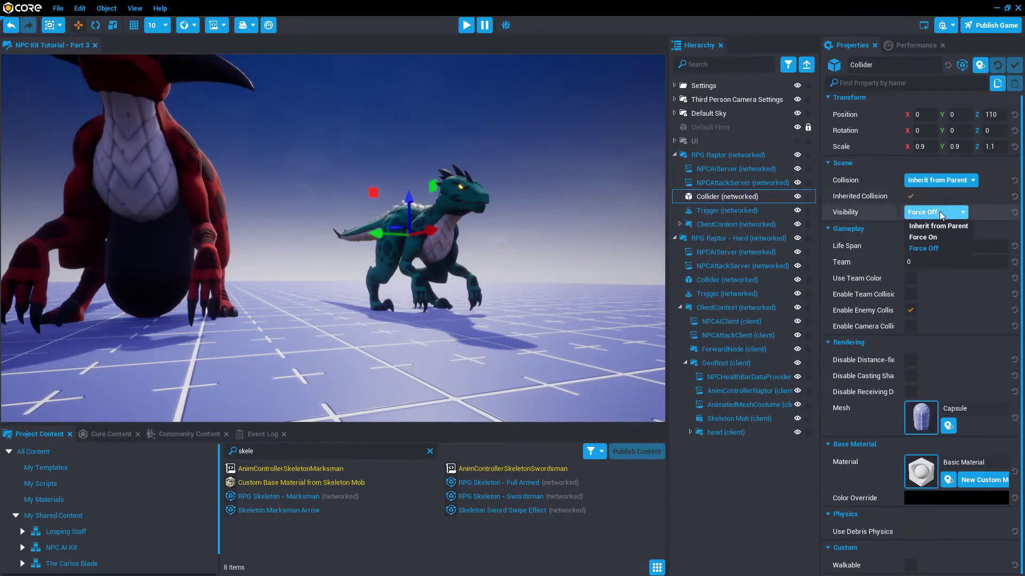
{"action": "left_click", "coordinate": [923, 238]}
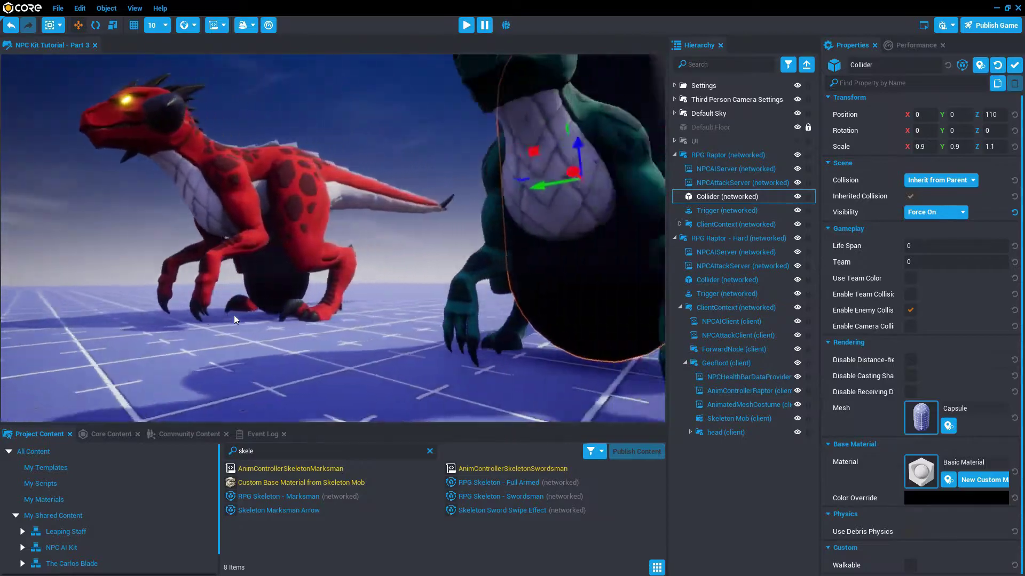
- Replace the RPG Raptor Collider's capsule mesh with the Sphere mesh
{"action": "right_click_drag", "start_coordinate": [255, 319], "coordinate": [392, 297]}
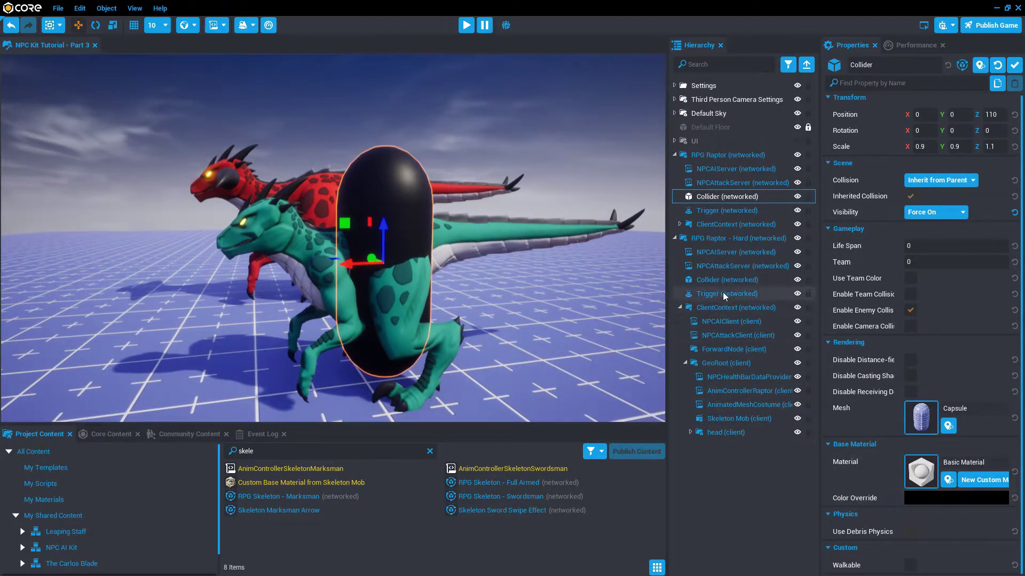
{"action": "left_click", "coordinate": [921, 418]}
{"action": "type", "text": "sphere"}
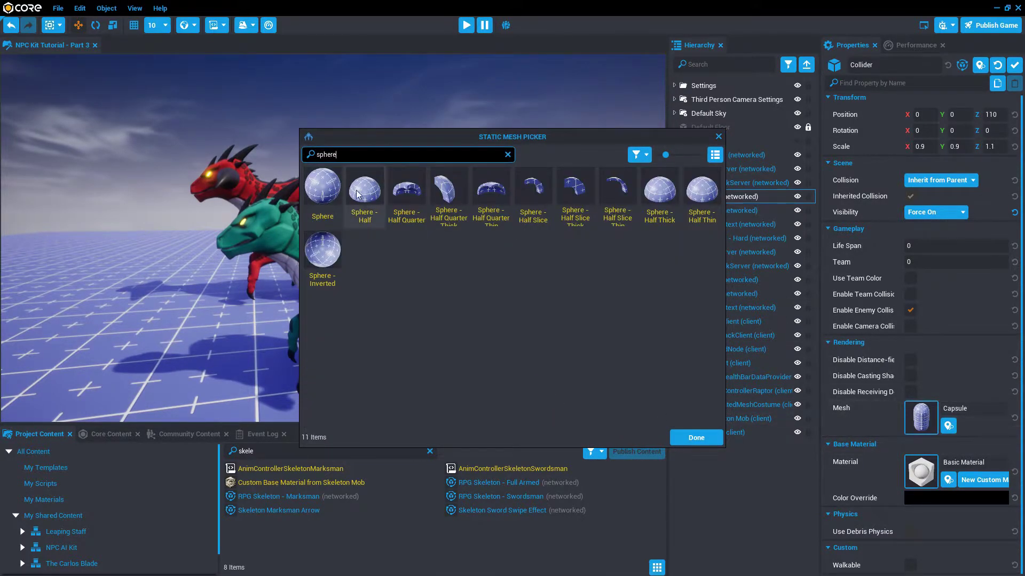
{"action": "double_click", "coordinate": [322, 187]}
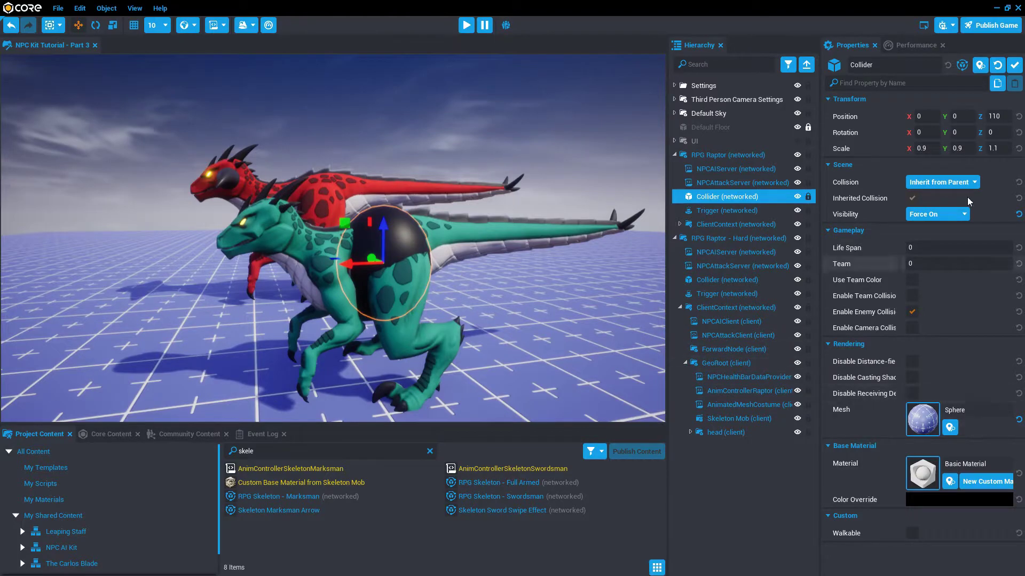
- Set the RPG Raptor's sphere collider to scale 1 on all axes, and enlarge it uniformly to about 1.35
{"action": "left_click", "coordinate": [926, 150]}
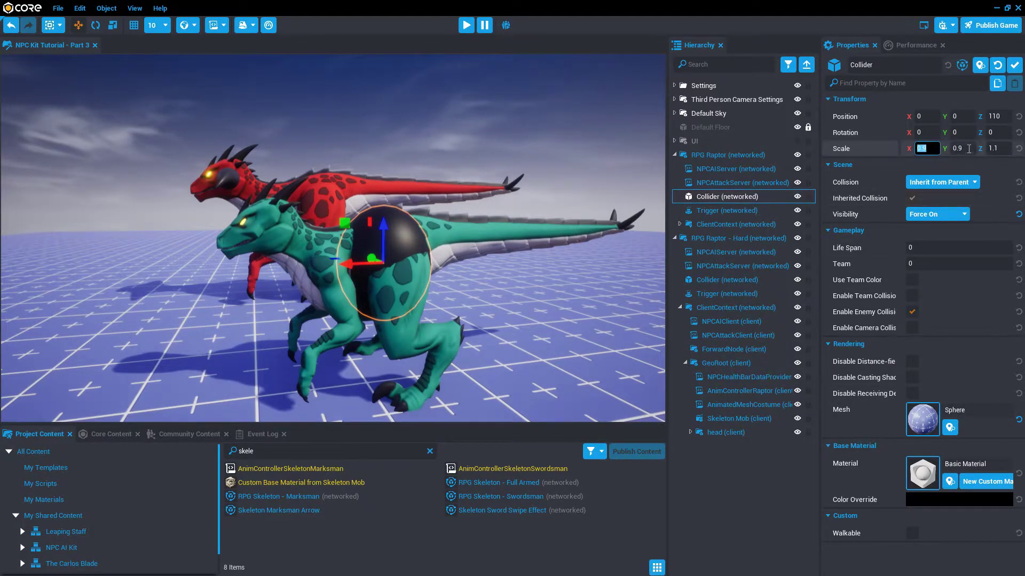
{"action": "key", "text": "Tab"}
{"action": "type", "text": "1"}
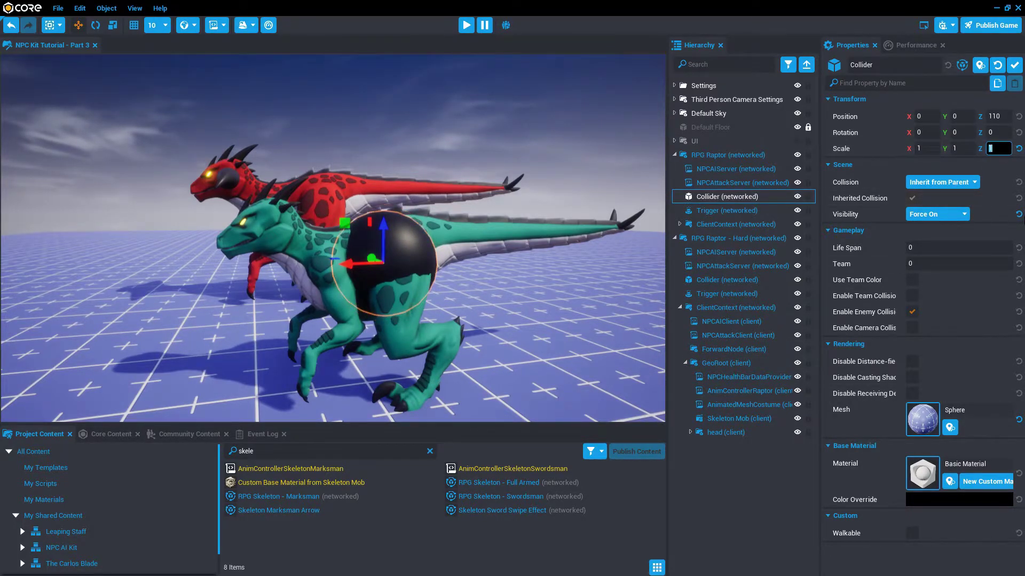
{"action": "right_click_drag", "start_coordinate": [409, 306], "coordinate": [414, 306]}
{"action": "key", "text": "e"}
{"action": "key", "text": "r"}
{"action": "left_click_drag", "start_coordinate": [390, 265], "coordinate": [424, 239]}
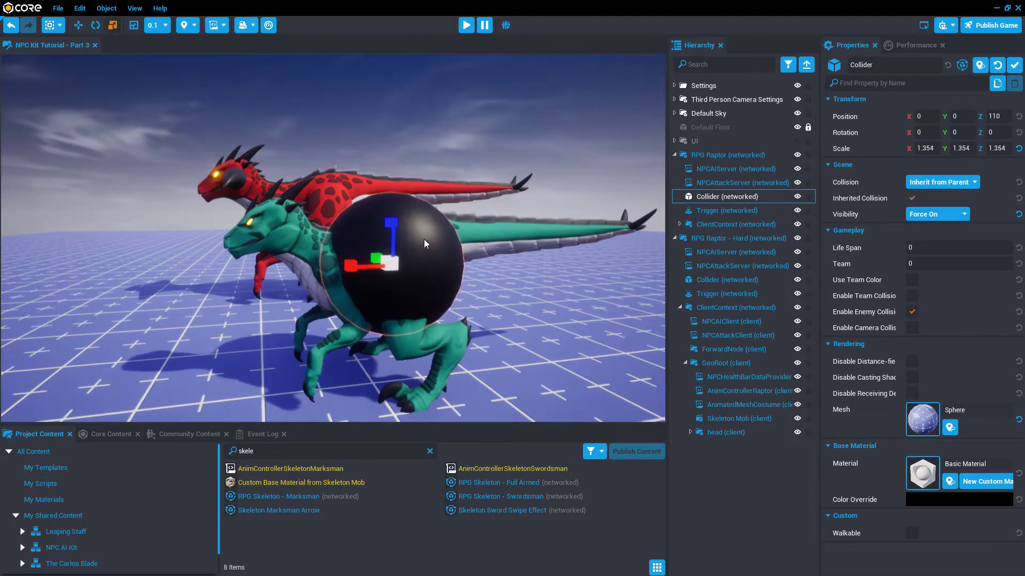
- Move the RPG Raptor's sphere collider forward and down over its body, to about X 18.5 and Z 83
{"action": "key", "text": "w"}
{"action": "left_click_drag", "start_coordinate": [352, 229], "coordinate": [323, 258]}
{"action": "right_click_drag", "start_coordinate": [319, 313], "coordinate": [287, 302]}
{"action": "left_click_drag", "start_coordinate": [287, 302], "coordinate": [508, 303], "text": "alt"}
{"action": "left_click_drag", "start_coordinate": [367, 239], "coordinate": [357, 239]}
{"action": "left_click_drag", "start_coordinate": [533, 235], "coordinate": [664, 298], "text": "alt"}
- Replace the capsule mesh of RPG Raptor - Hard's Collider with the Sphere mesh
{"action": "left_click", "coordinate": [675, 155]}
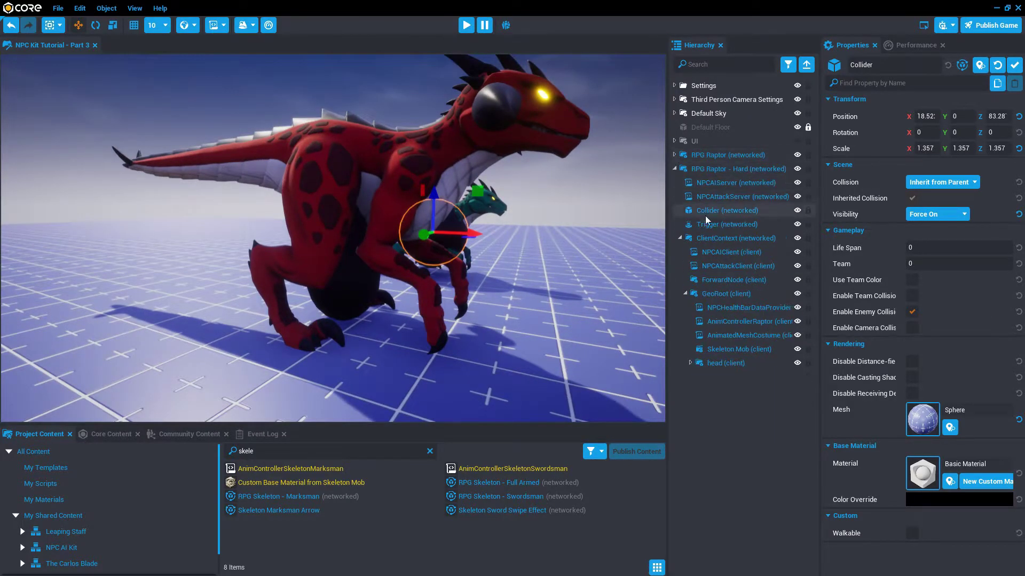
{"action": "left_click", "coordinate": [709, 211]}
{"action": "left_click", "coordinate": [931, 421]}
{"action": "type", "text": "sphere"}
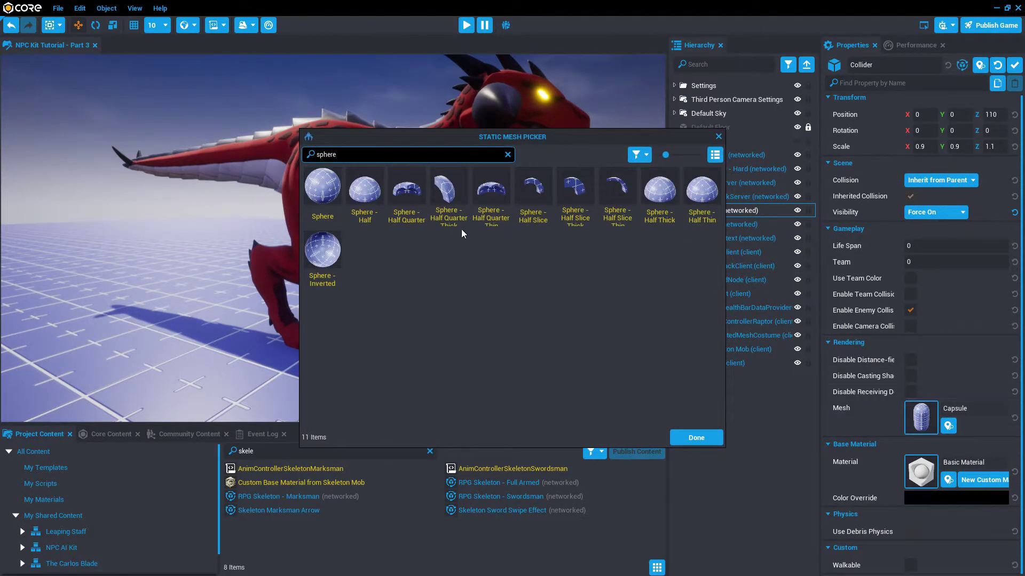
{"action": "double_click", "coordinate": [322, 188]}
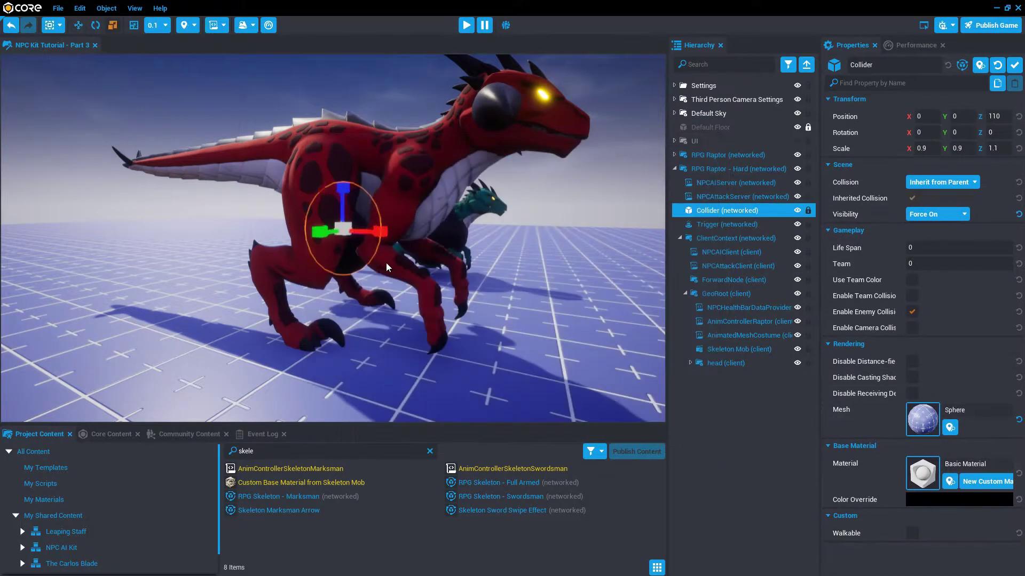
- Scale the hard raptor's sphere collider to 2 on all axes and move it over the body at about X 22, Z 128
{"action": "left_click_drag", "start_coordinate": [346, 233], "coordinate": [432, 161]}
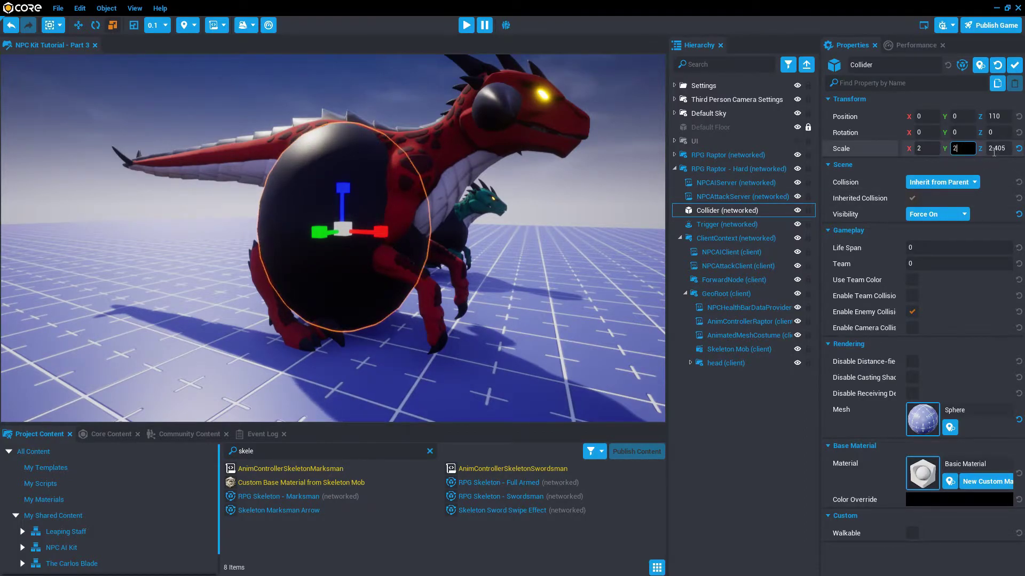
{"action": "type", "text": "2"}
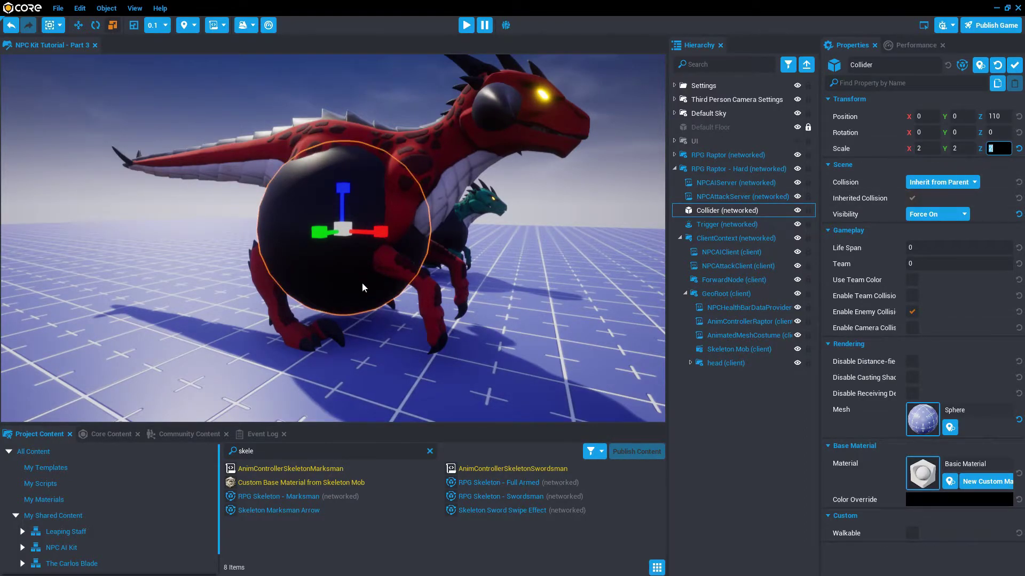
{"action": "right_click_drag", "start_coordinate": [379, 297], "coordinate": [392, 281]}
{"action": "key", "text": "w"}
{"action": "left_click_drag", "start_coordinate": [370, 205], "coordinate": [390, 190]}
- Resize the hard raptor's sphere collider uniformly to a scale of about 2.15 so it fits the body
{"action": "right_click_drag", "start_coordinate": [354, 352], "coordinate": [427, 353]}
{"action": "key", "text": "r"}
{"action": "right_click_drag", "start_coordinate": [409, 255], "coordinate": [433, 235]}
{"action": "left_click_drag", "start_coordinate": [450, 219], "coordinate": [461, 212]}
{"action": "right_click_drag", "start_coordinate": [461, 213], "coordinate": [326, 302]}
{"action": "left_click_drag", "start_coordinate": [326, 302], "coordinate": [690, 312], "text": "alt"}
{"action": "left_click_drag", "start_coordinate": [450, 272], "coordinate": [353, 255], "text": "alt"}
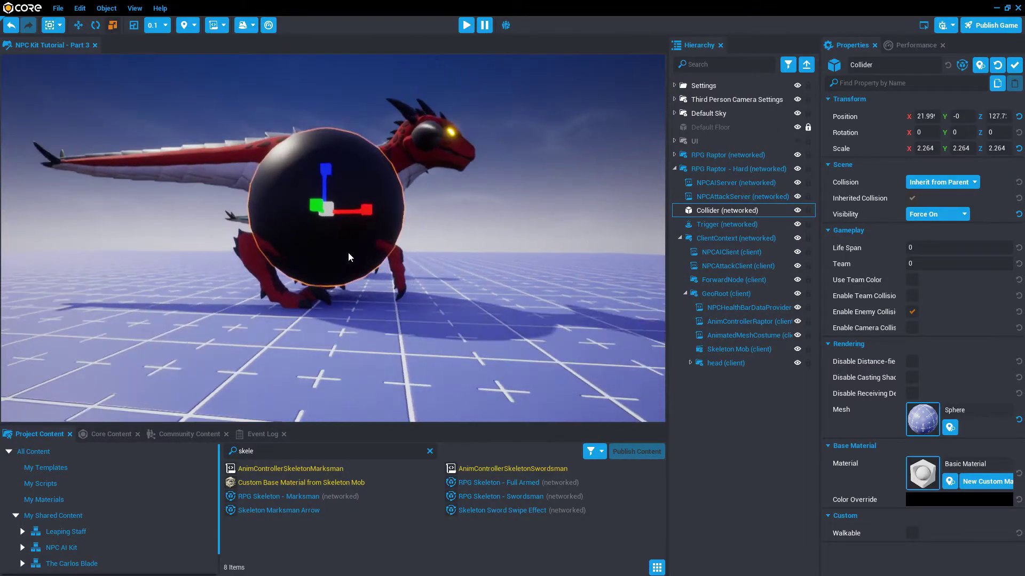
{"action": "left_click_drag", "start_coordinate": [328, 215], "coordinate": [321, 216]}
{"action": "left_click_drag", "start_coordinate": [497, 286], "coordinate": [312, 286], "text": "alt"}
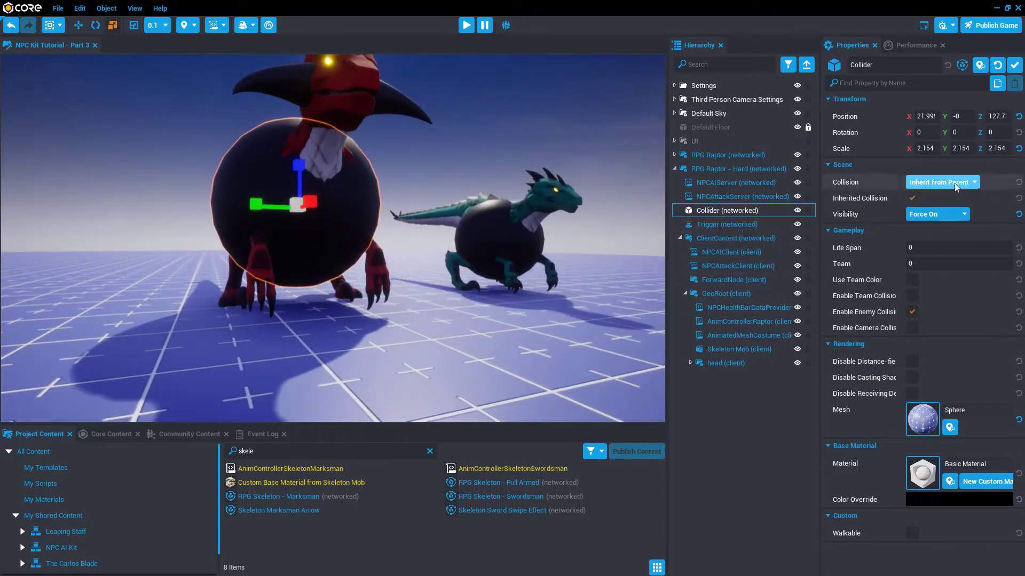
- Set the visibility of both raptors' Colliders to Force Off
{"action": "left_click", "coordinate": [934, 214]}
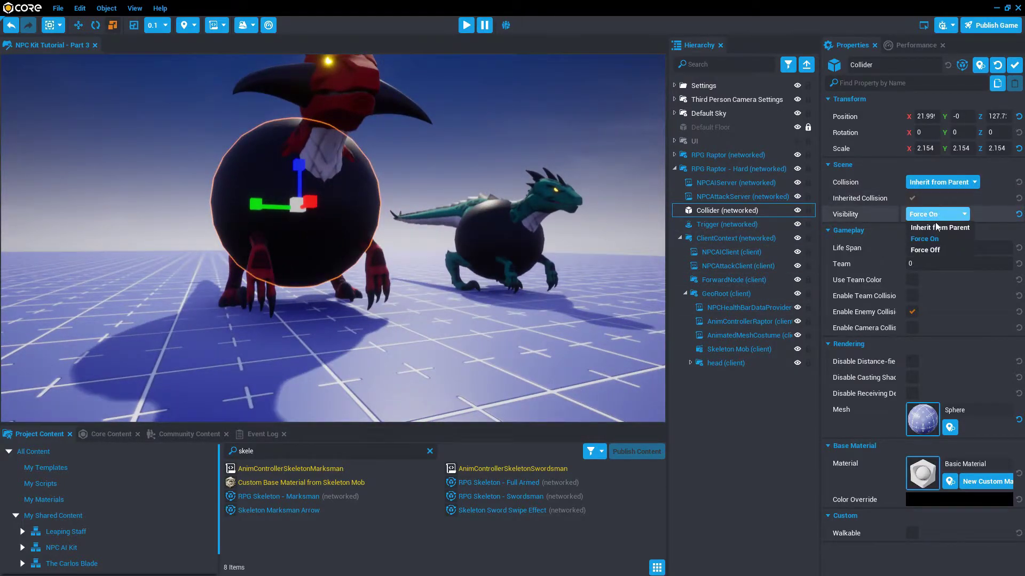
{"action": "left_click", "coordinate": [933, 250]}
{"action": "left_click", "coordinate": [674, 169]}
{"action": "left_click", "coordinate": [674, 155]}
{"action": "left_click", "coordinate": [731, 197]}
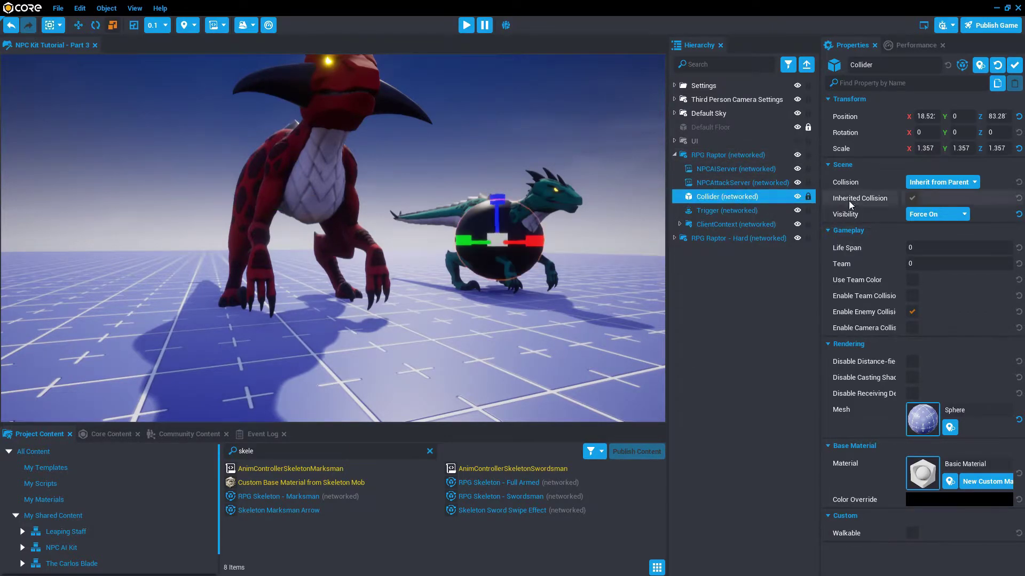
{"action": "left_click", "coordinate": [929, 216]}
{"action": "left_click", "coordinate": [933, 251]}
- Apply the collider changes to the RPG Raptor and RPG Raptor - Hard templates
{"action": "left_click", "coordinate": [701, 156]}
{"action": "left_click", "coordinate": [675, 155]}
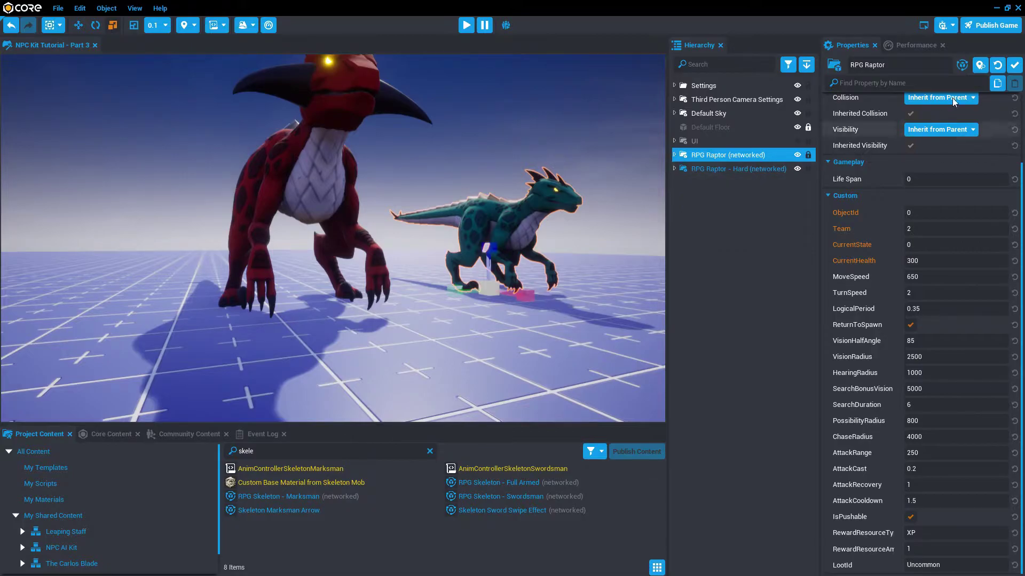
{"action": "left_click", "coordinate": [1014, 66]}
{"action": "left_click", "coordinate": [748, 169]}
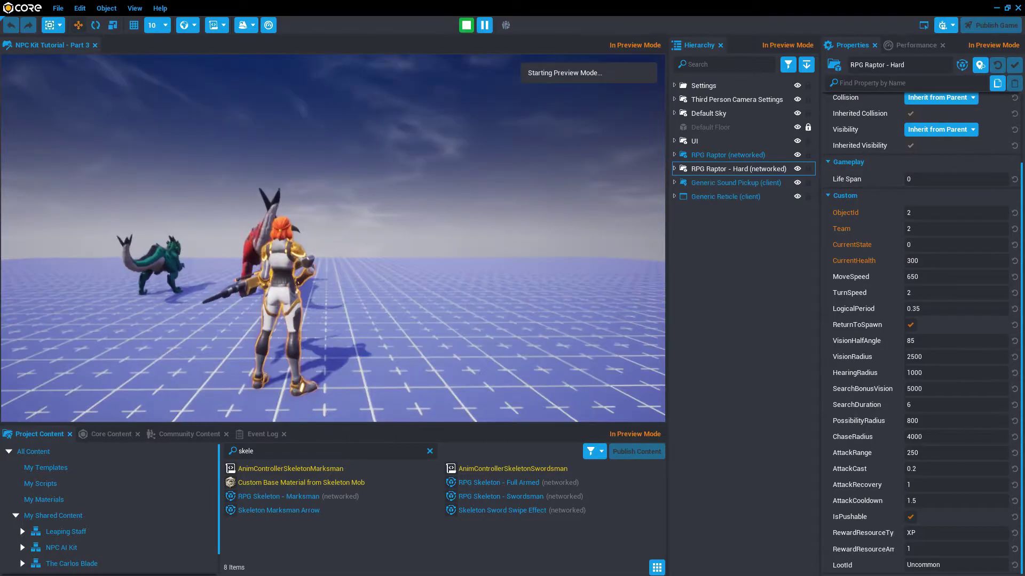
- Preview the game and shoot RPG Raptor - Hard to test its new sphere collider
{"action": "key", "text": "w"}
{"action": "left_click", "coordinate": [333, 238]}
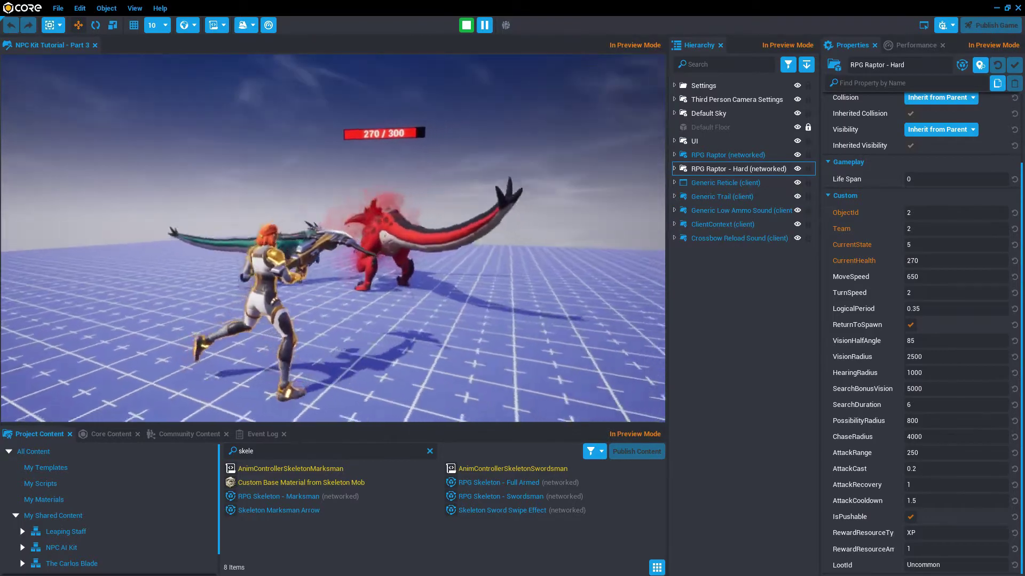
{"action": "left_click", "coordinate": [333, 238]}
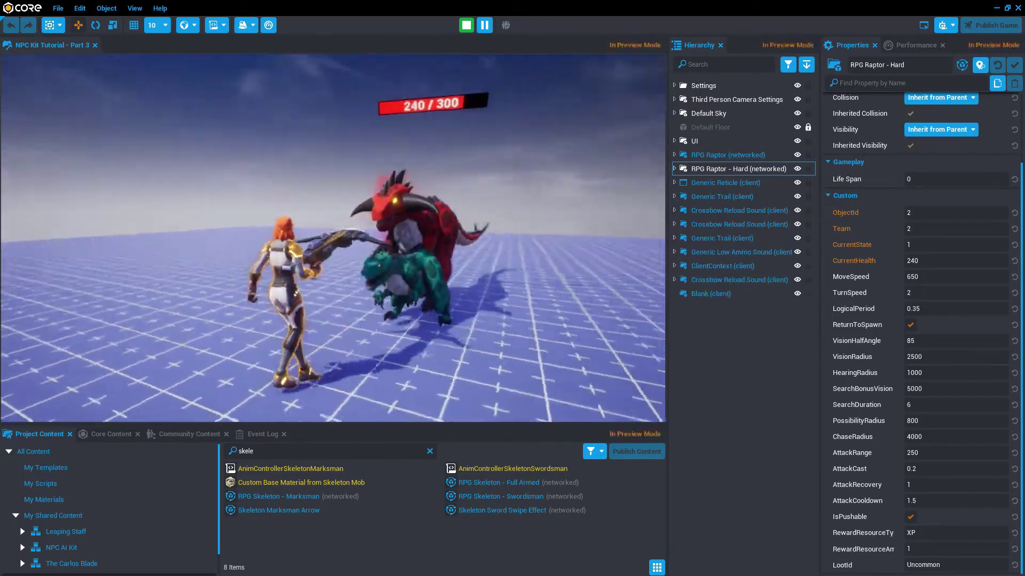
{"action": "key", "text": "equal"}
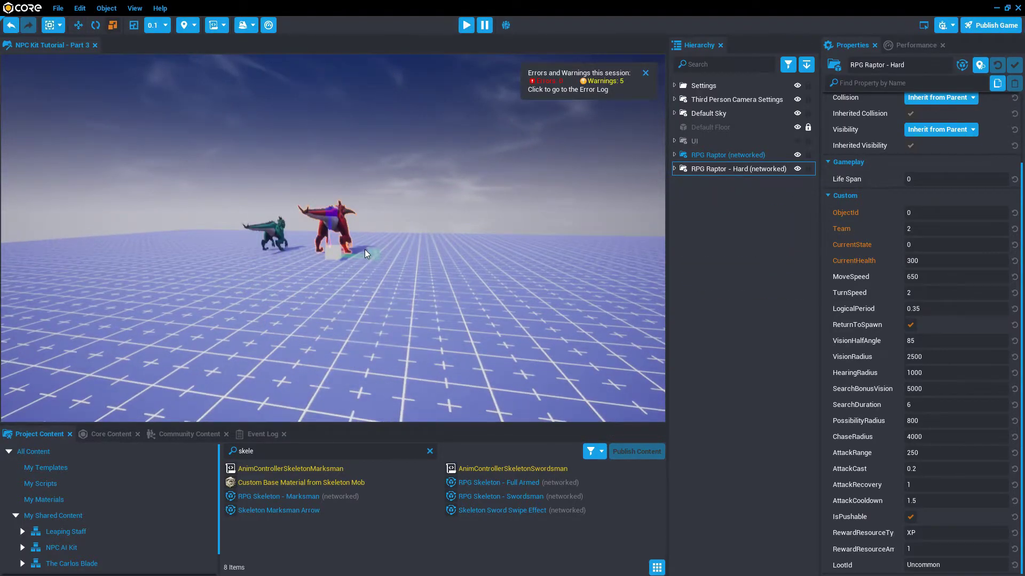
{"action": "key", "text": "d"}
{"action": "right_click_drag", "start_coordinate": [574, 260], "coordinate": [1, 276]}
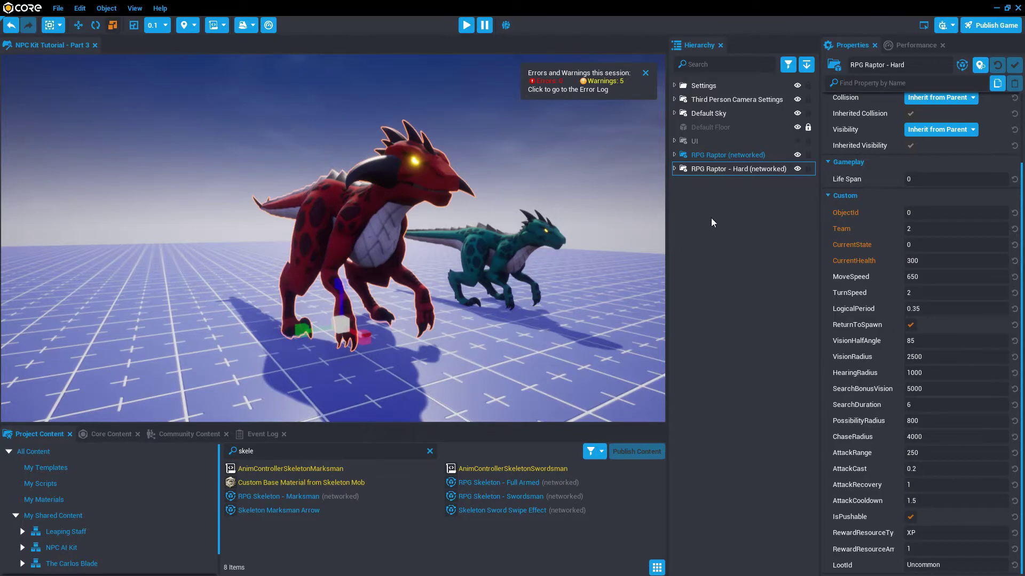
{"action": "key", "text": "f"}
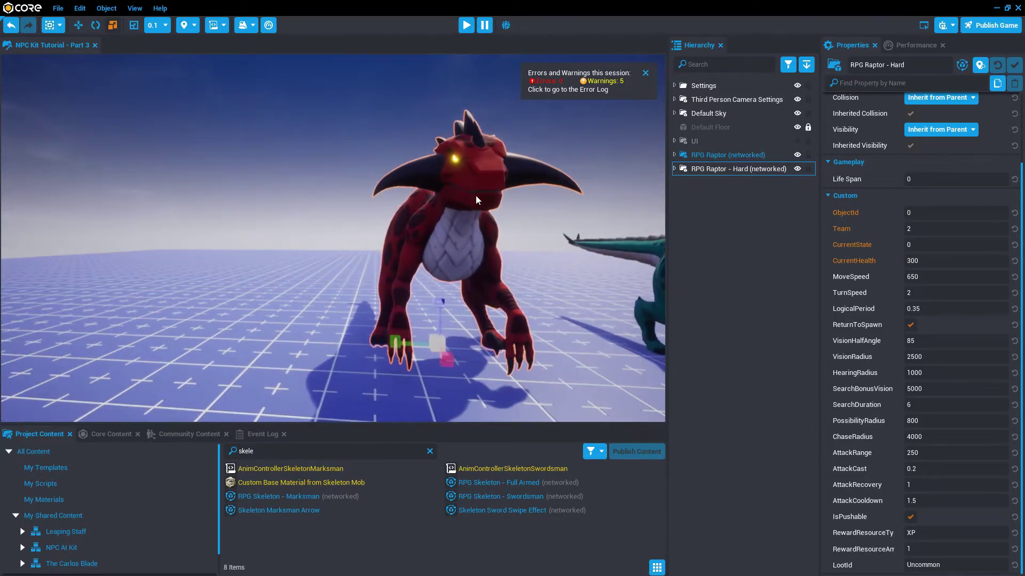
- Find the Torch Fire VFX by searching the core content for "fire" and place it on the floor in front of the red raptor
{"action": "left_click_drag", "start_coordinate": [565, 277], "coordinate": [456, 328], "text": "alt"}
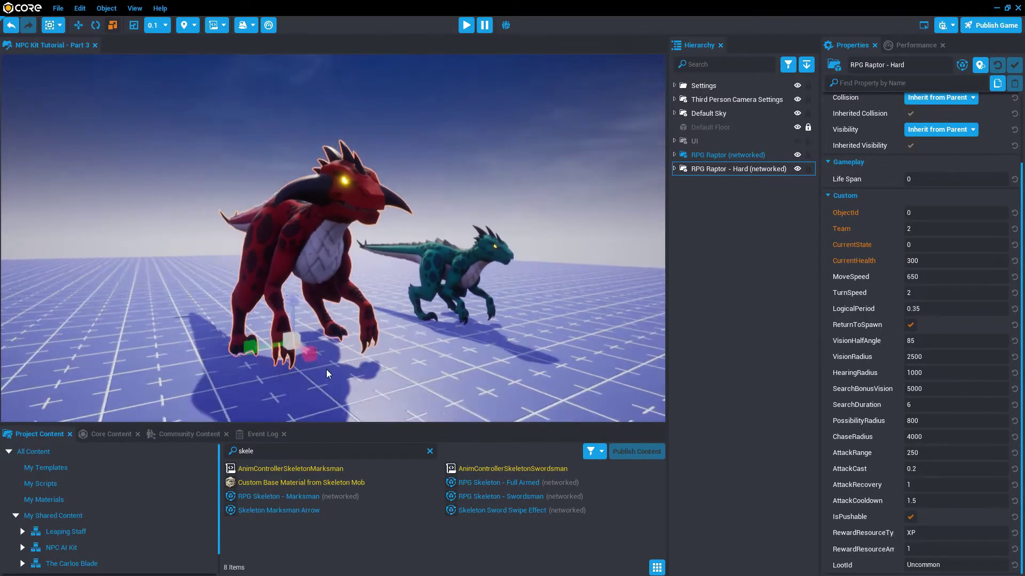
{"action": "left_click", "coordinate": [109, 434]}
{"action": "double_click", "coordinate": [193, 453]}
{"action": "type", "text": "fire"}
{"action": "scroll", "coordinate": [443, 505], "scroll_direction": "down", "scroll_amount": 1}
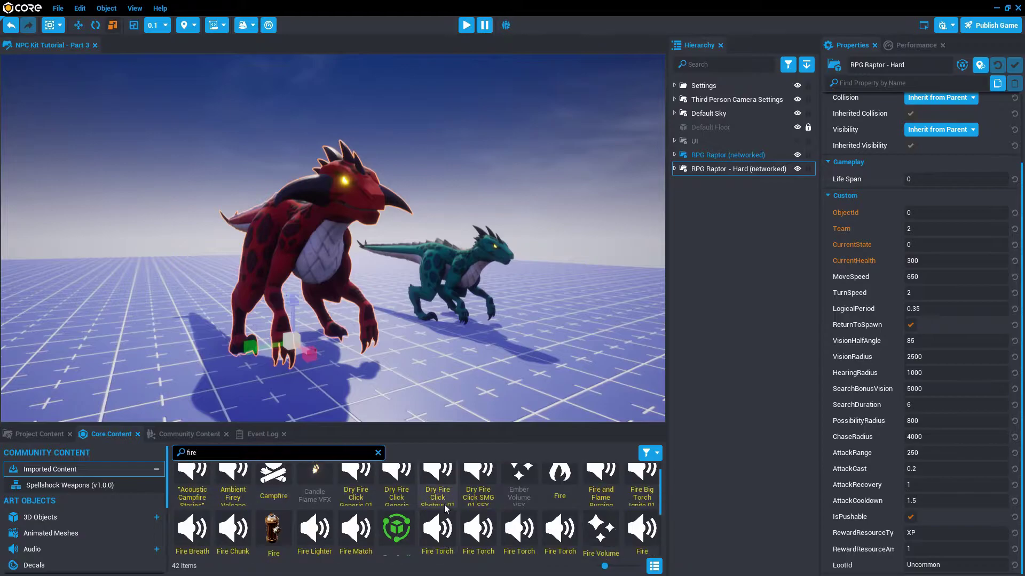
{"action": "scroll", "coordinate": [449, 507], "scroll_direction": "down", "scroll_amount": 1}
{"action": "left_click_drag", "start_coordinate": [397, 515], "coordinate": [419, 377]}
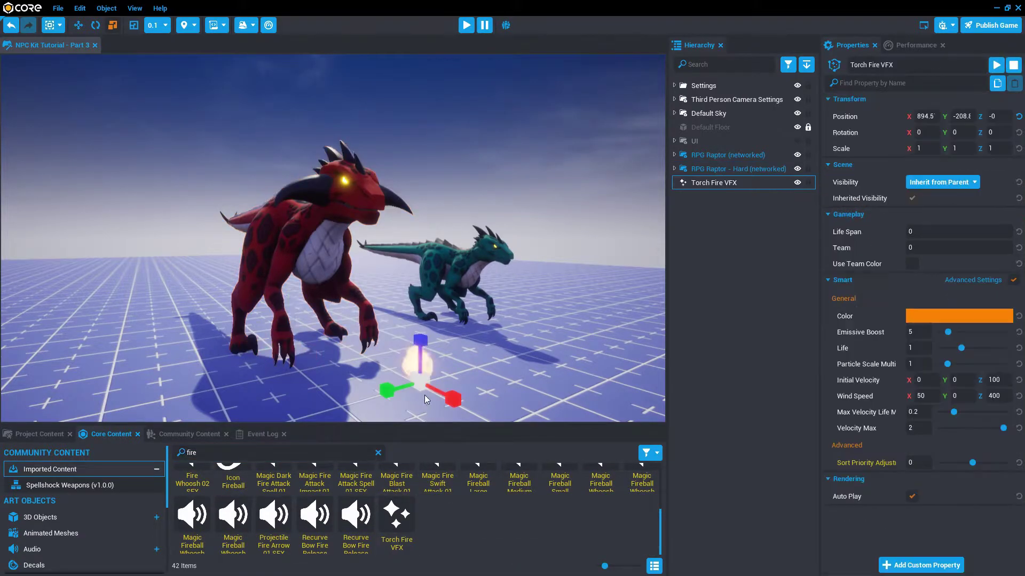
- Wrap the Torch Fire VFX in a new client context named "Raptor Fire Breath"
{"action": "right_click", "coordinate": [726, 183]}
{"action": "mouse_move", "coordinate": [790, 394]}
{"action": "left_click", "coordinate": [902, 440]}
{"action": "type", "text": "Raptor Fire Breath"}
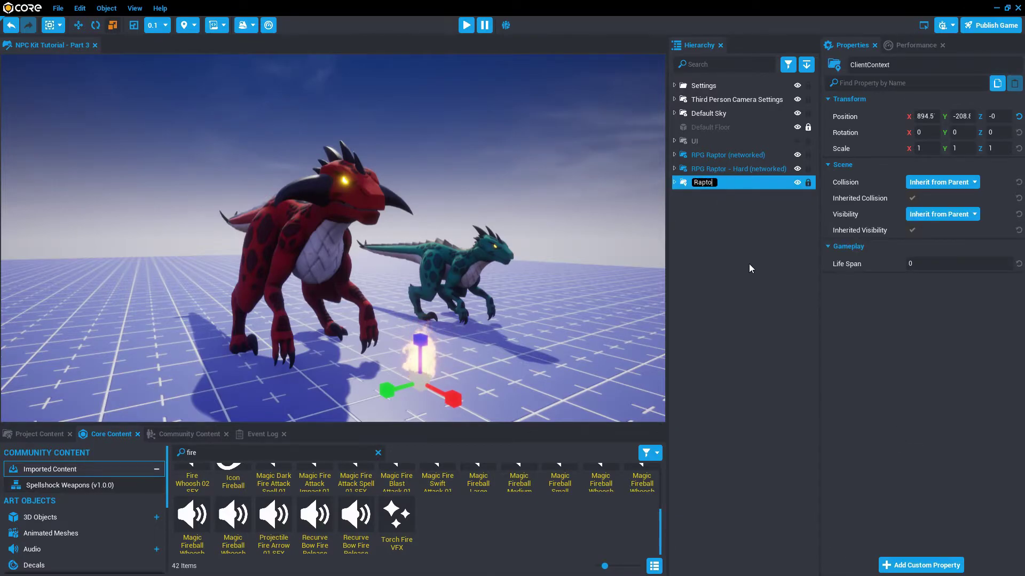
{"action": "key", "text": "Return"}
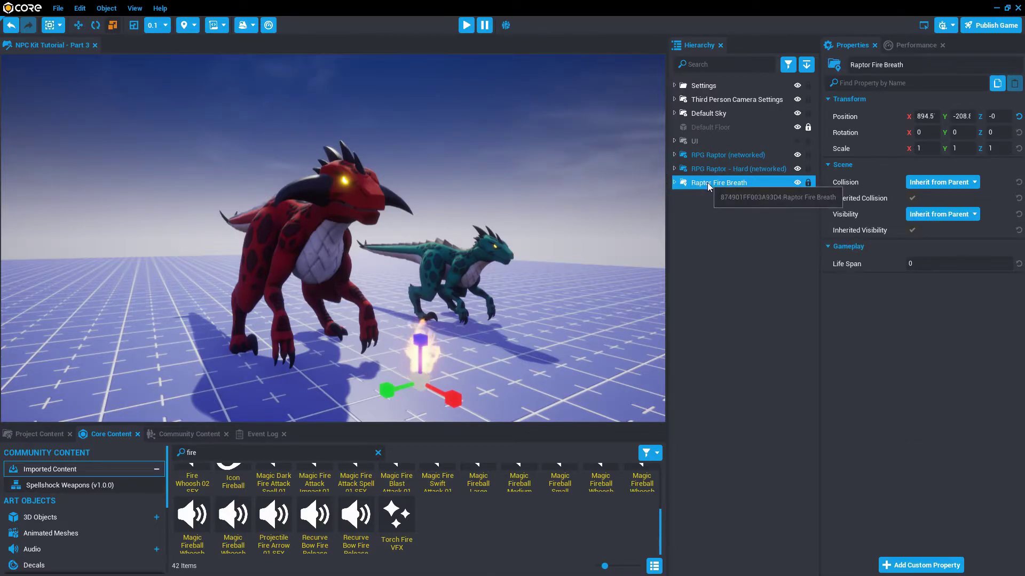
- Create a new template named "Raptor Fire Breath" from the client context
{"action": "right_click", "coordinate": [707, 183]}
{"action": "left_click", "coordinate": [780, 417]}
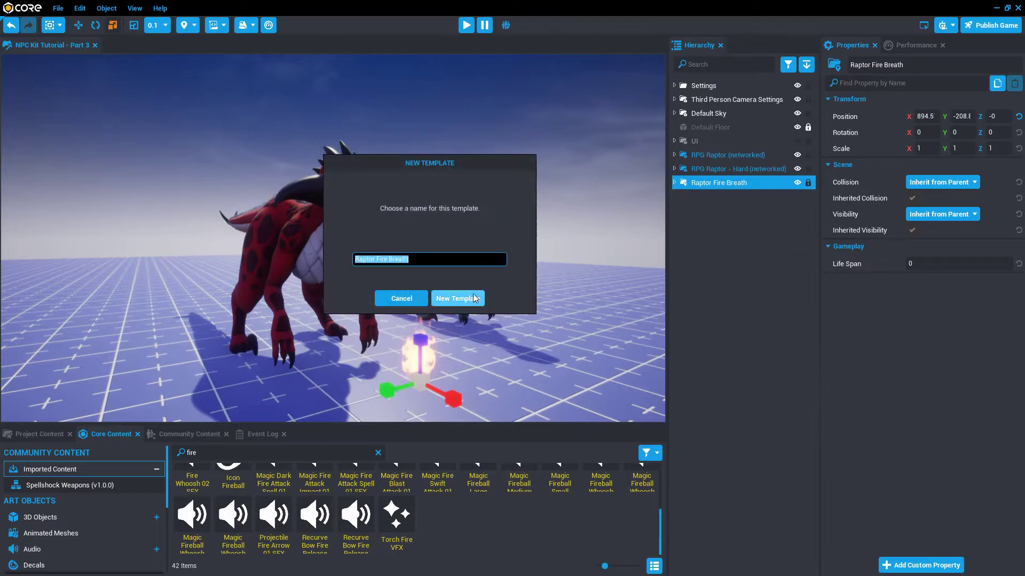
{"action": "left_click", "coordinate": [459, 298]}
- Assign Raptor Fire Breath as the MuzzleFlash of RPG Raptor - Hard's NPCAttackServer and update the raptor's template
{"action": "left_click", "coordinate": [716, 169]}
{"action": "scroll", "coordinate": [961, 323], "scroll_direction": "down", "scroll_amount": 3}
{"action": "left_click", "coordinate": [674, 169]}
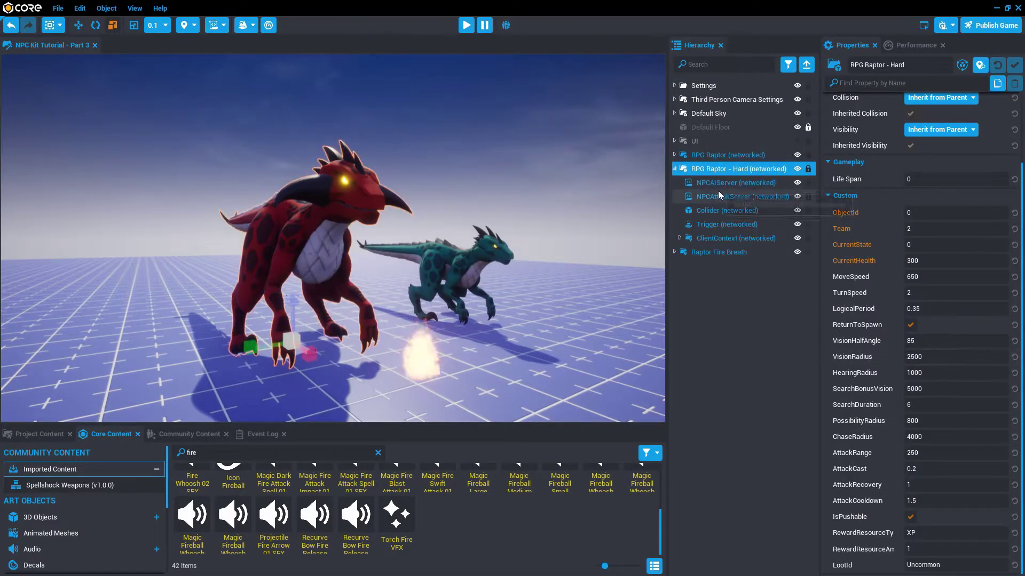
{"action": "left_click", "coordinate": [718, 195]}
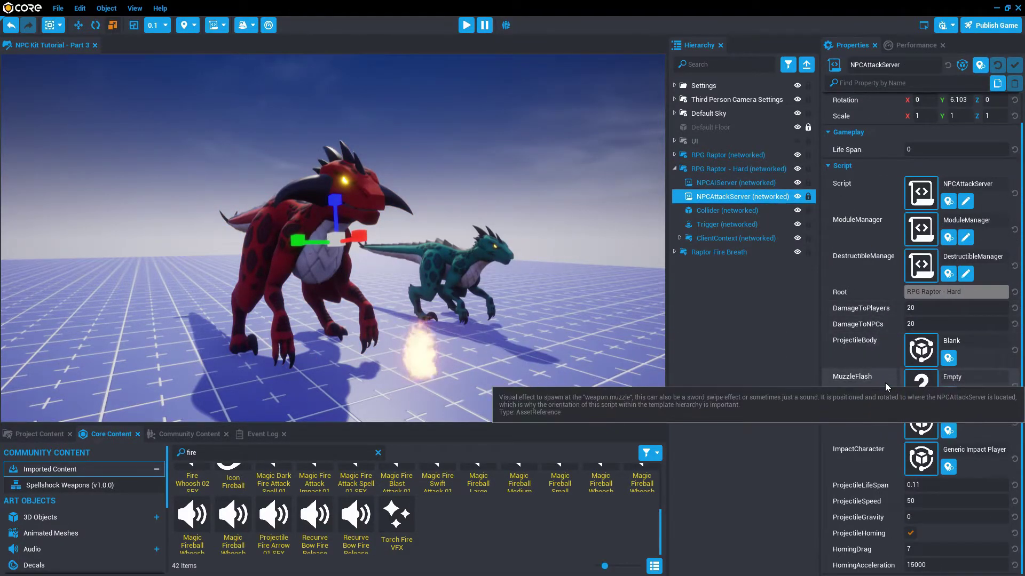
{"action": "left_click", "coordinate": [949, 395]}
{"action": "type", "text": "raptor"}
{"action": "left_click", "coordinate": [714, 154]}
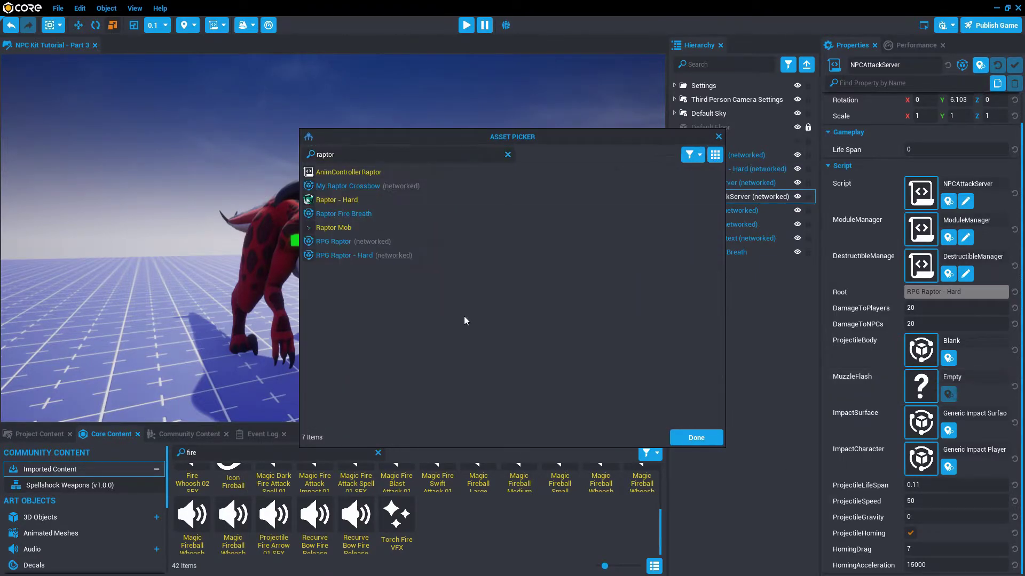
{"action": "double_click", "coordinate": [449, 213]}
{"action": "left_click", "coordinate": [1014, 64]}
- Preview the game to test the hard raptor's attack, and examine the event log for script errors
{"action": "left_click", "coordinate": [466, 26]}
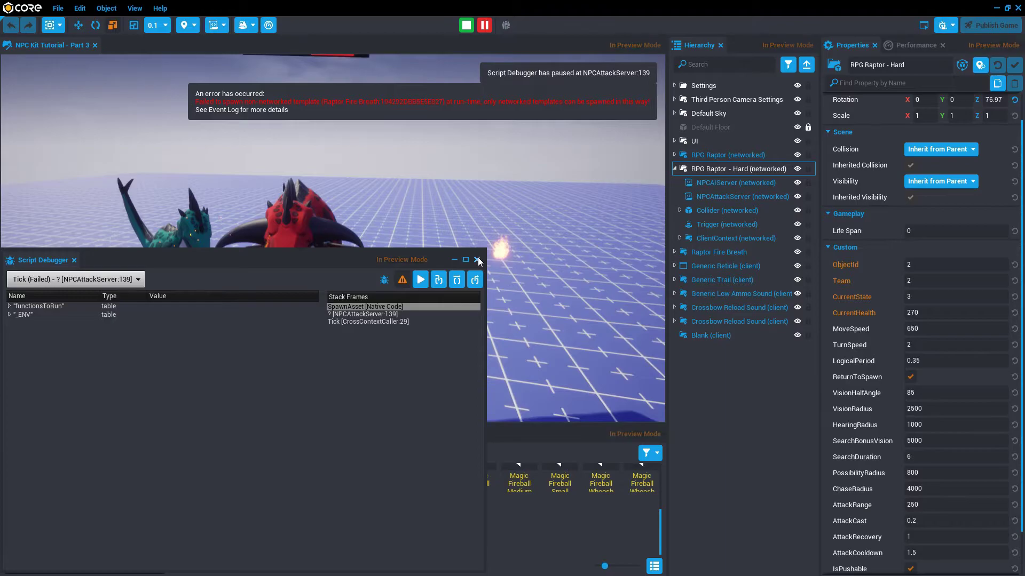
{"action": "left_click", "coordinate": [477, 260]}
{"action": "left_click", "coordinate": [466, 26]}
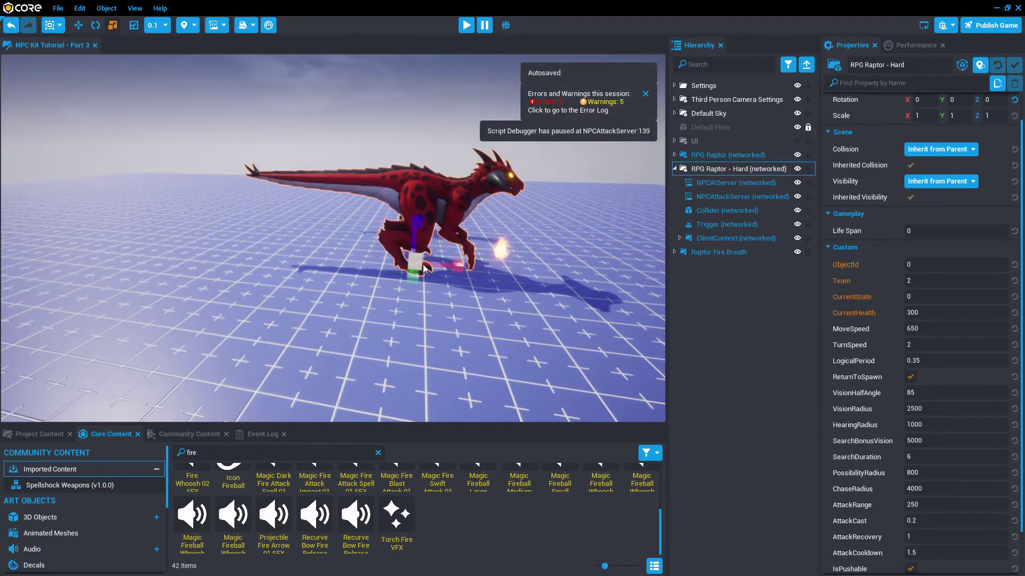
{"action": "left_click", "coordinate": [261, 436]}
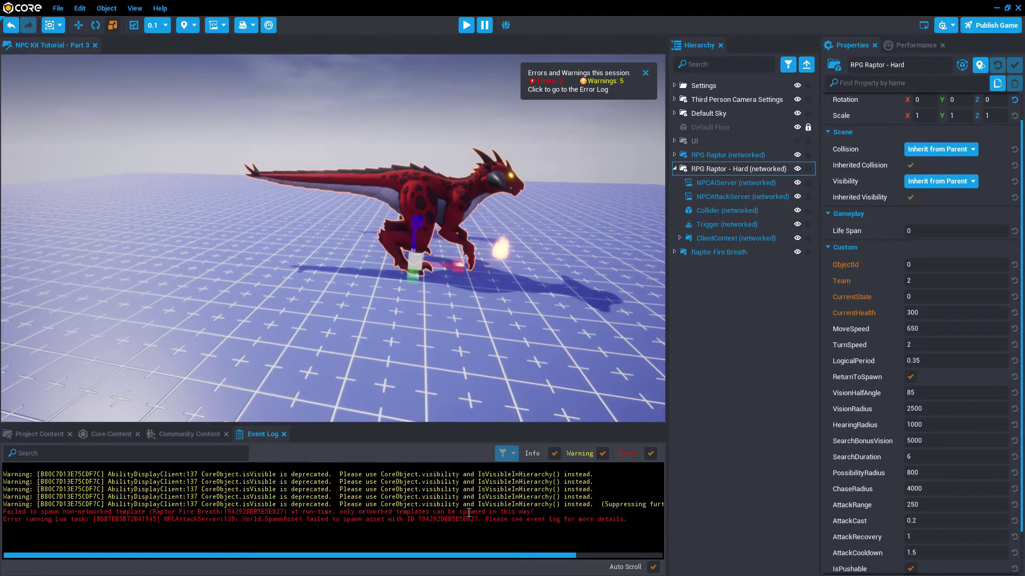
- Enable networking on Raptor Fire Breath and its descendants, and update its template
{"action": "left_click", "coordinate": [673, 168]}
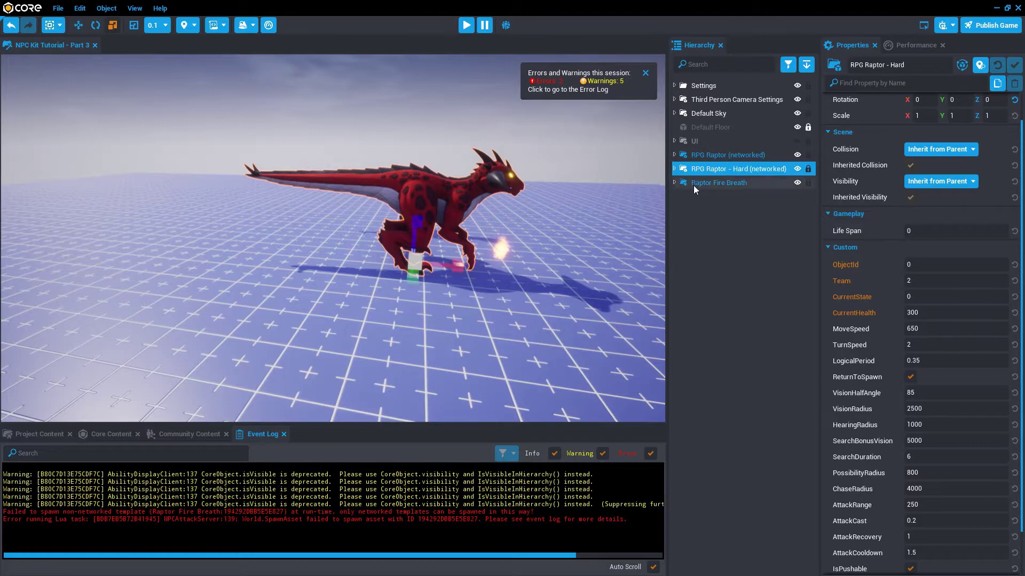
{"action": "left_click", "coordinate": [706, 185]}
{"action": "right_click", "coordinate": [724, 185]}
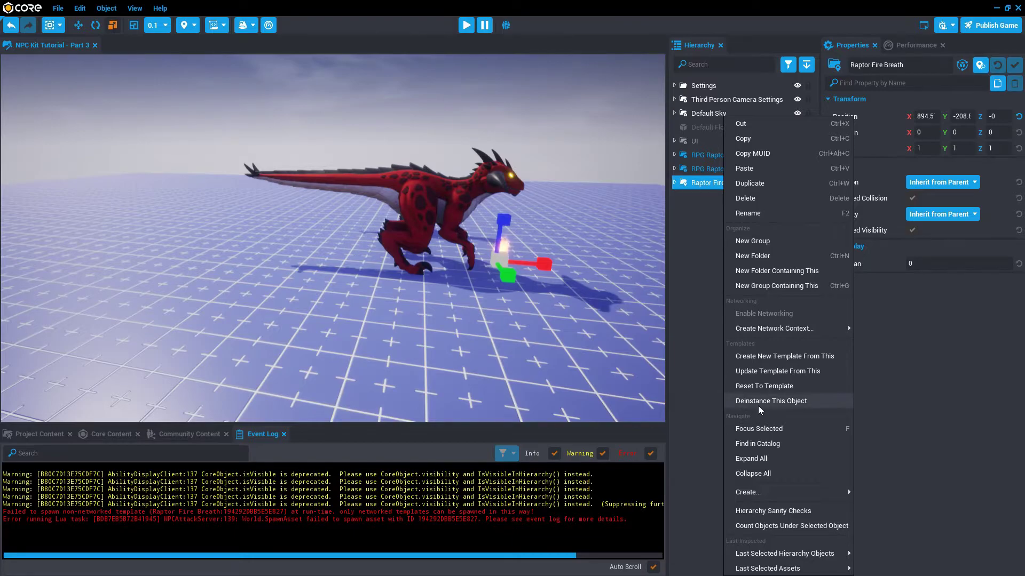
{"action": "left_click", "coordinate": [693, 181]}
{"action": "right_click", "coordinate": [711, 187]}
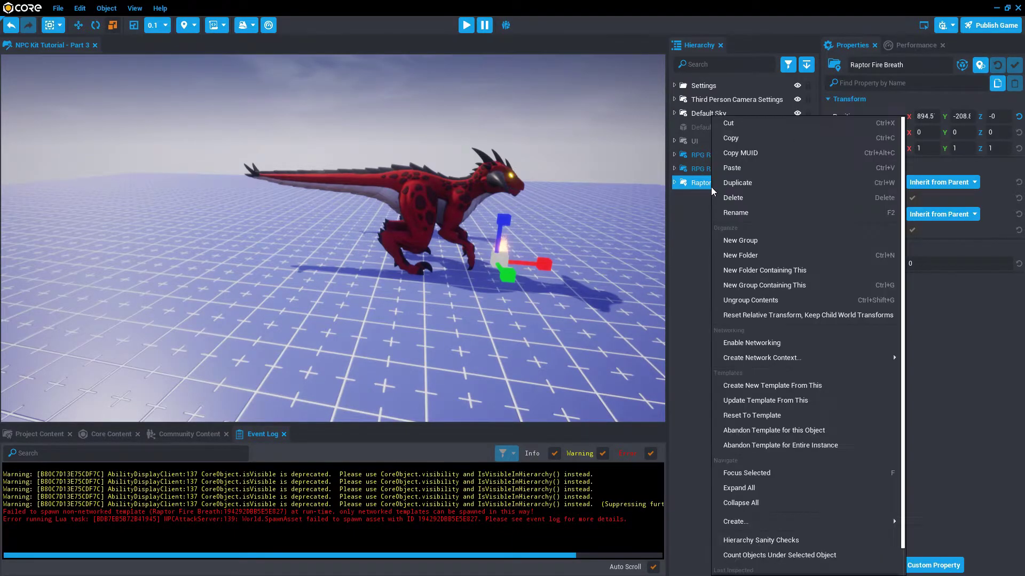
{"action": "left_click", "coordinate": [754, 347]}
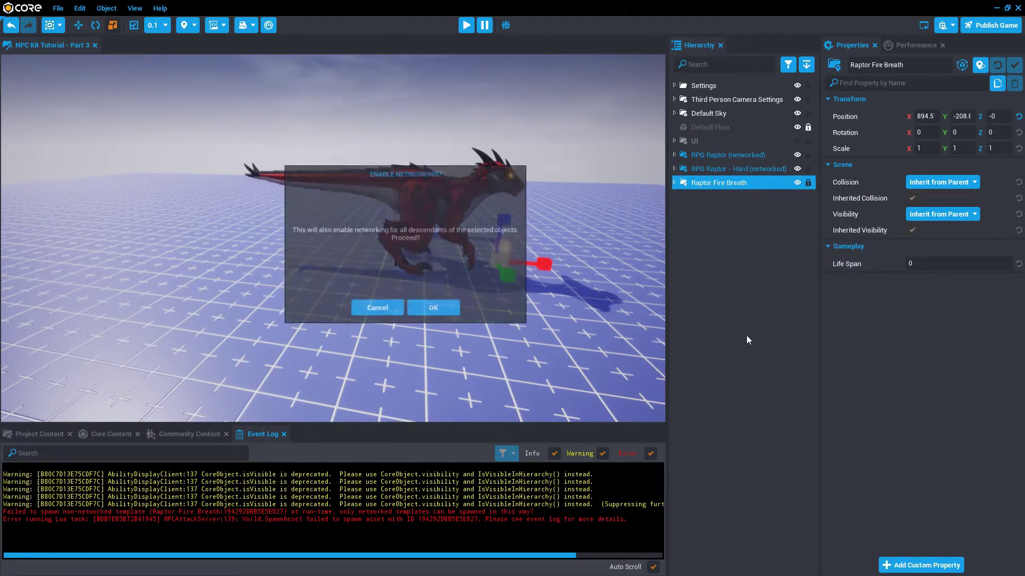
{"action": "left_click", "coordinate": [444, 311]}
{"action": "right_click", "coordinate": [709, 184]}
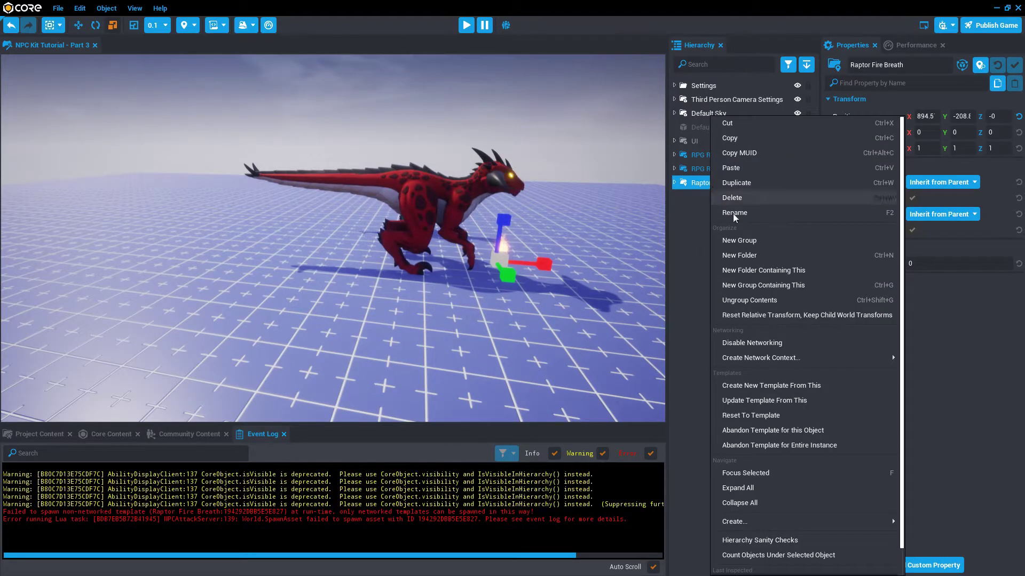
{"action": "left_click", "coordinate": [763, 401]}
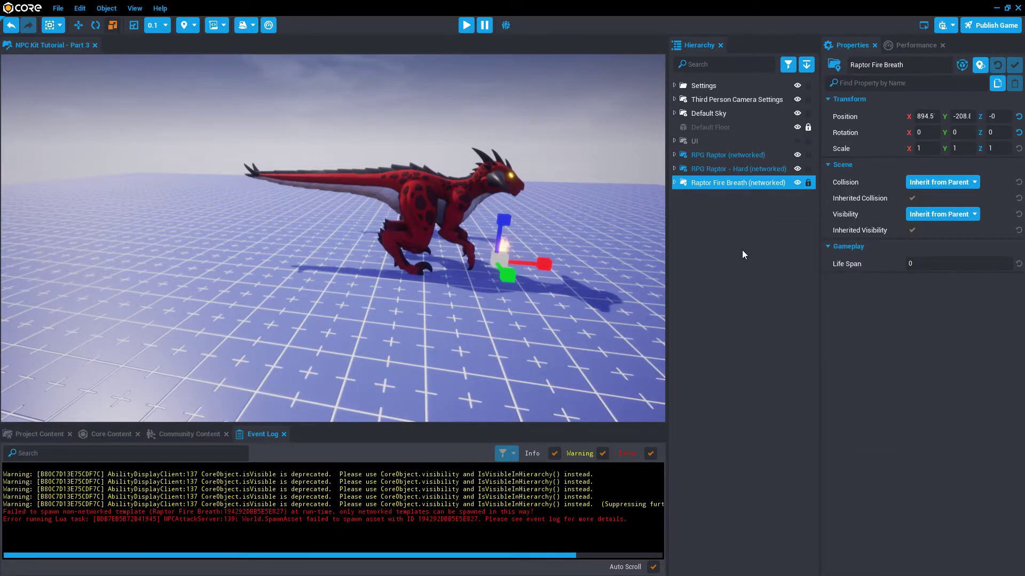
- Preview the game and back away from the raptors to watch the hard raptor's fire breath attack
{"action": "left_click", "coordinate": [467, 26]}
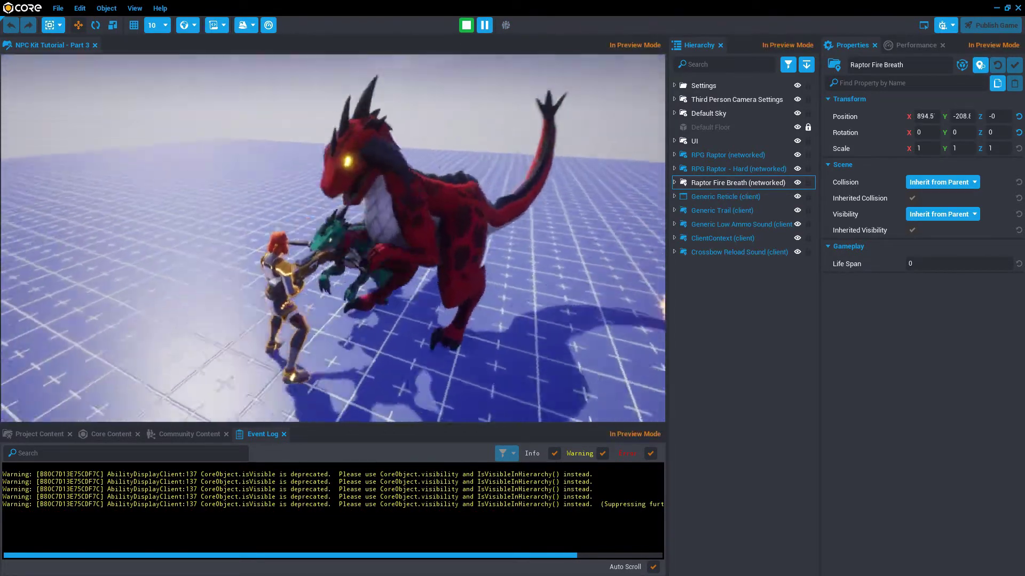
{"action": "key", "text": "s"}
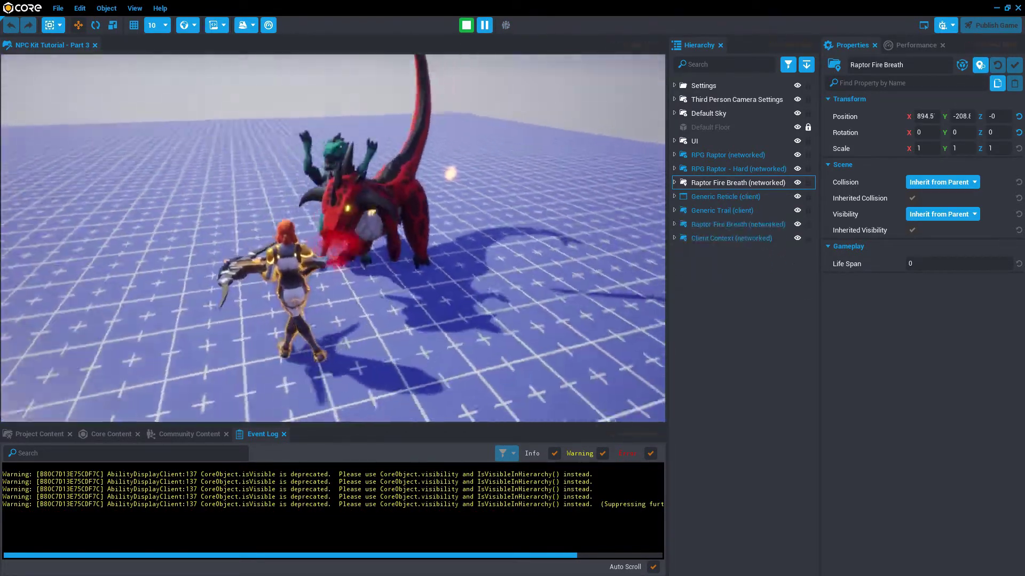
{"action": "key", "text": "Escape"}
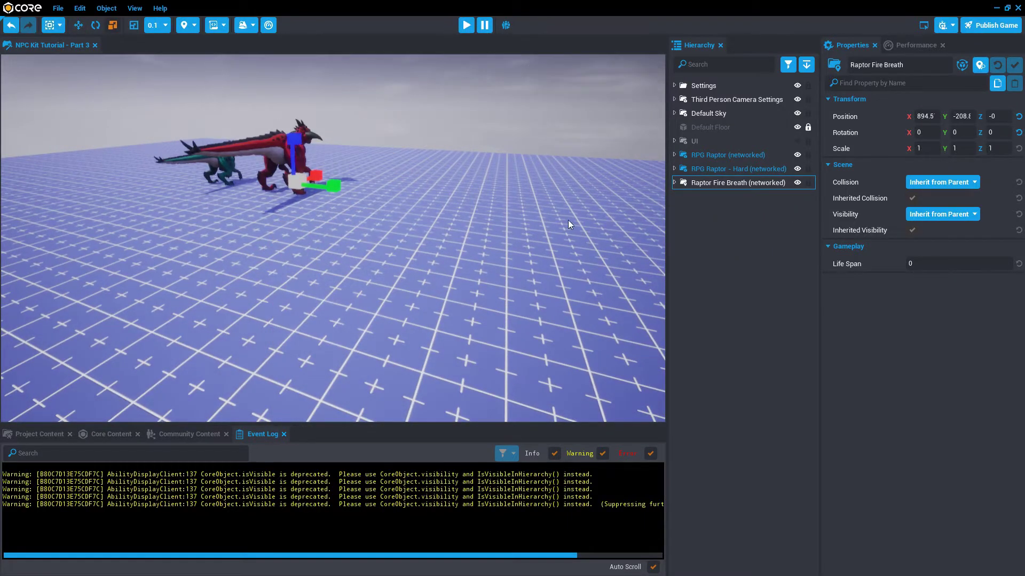
- Move RPG Raptor - Hard's NPCAttackServer to just in front of its mouth and preview where the fire breath spawns
{"action": "left_click_drag", "start_coordinate": [575, 219], "coordinate": [209, 241], "text": "alt"}
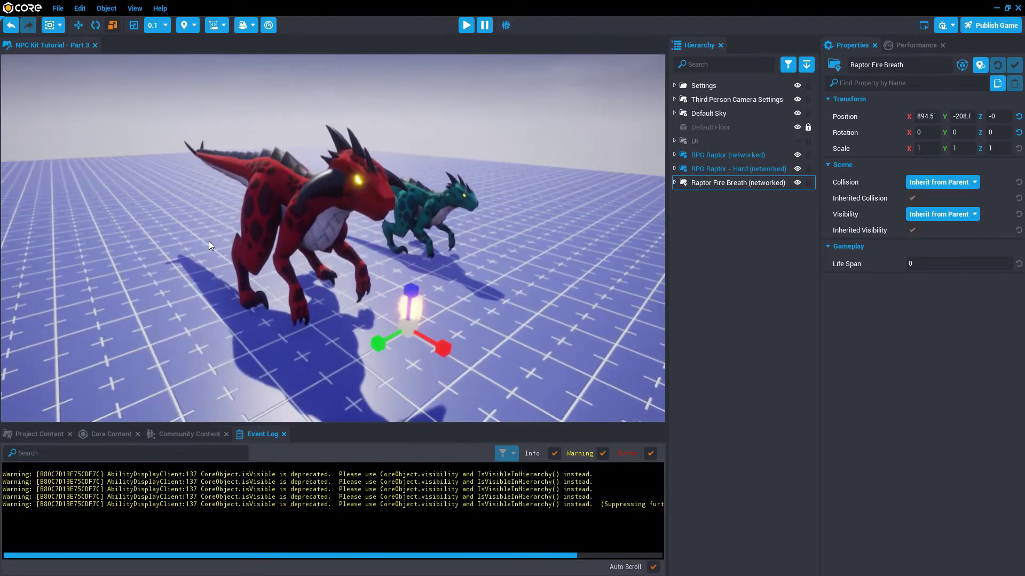
{"action": "left_click", "coordinate": [674, 169]}
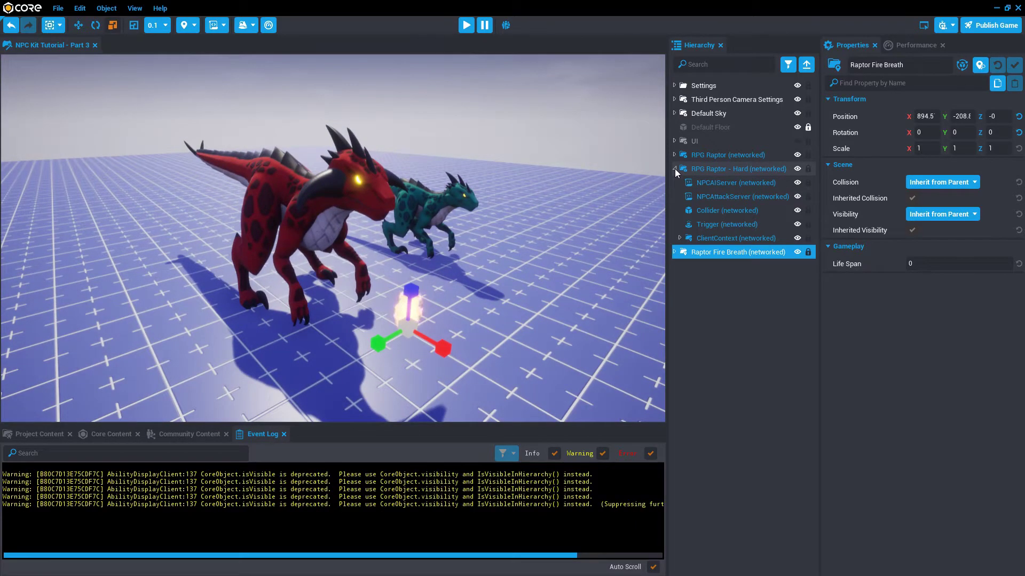
{"action": "left_click", "coordinate": [722, 196]}
{"action": "left_click_drag", "start_coordinate": [334, 299], "coordinate": [438, 331], "text": "alt"}
{"action": "key", "text": "w"}
{"action": "left_click_drag", "start_coordinate": [401, 279], "coordinate": [483, 297]}
{"action": "left_click_drag", "start_coordinate": [532, 328], "coordinate": [556, 358], "text": "alt"}
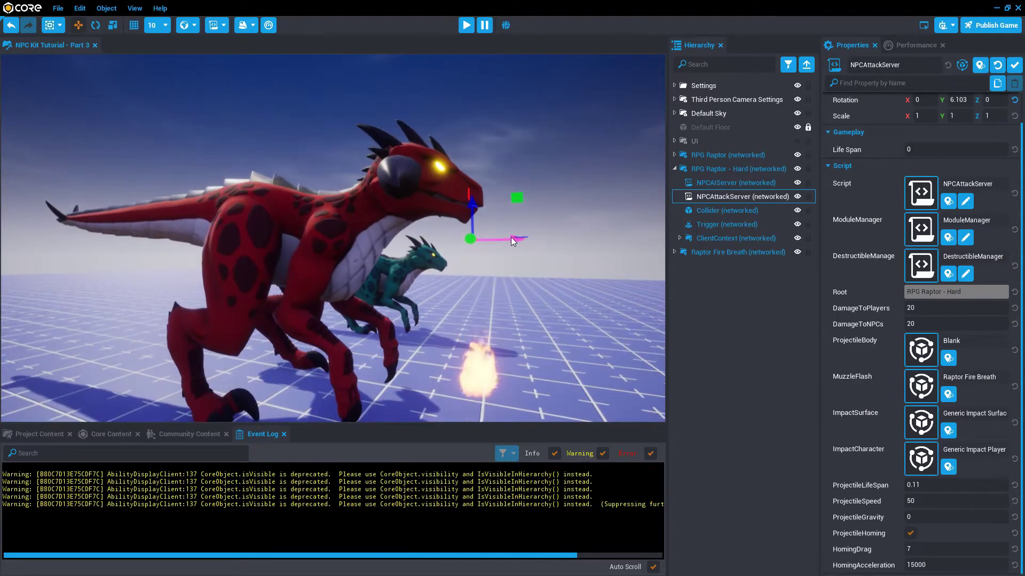
{"action": "key", "text": "="}
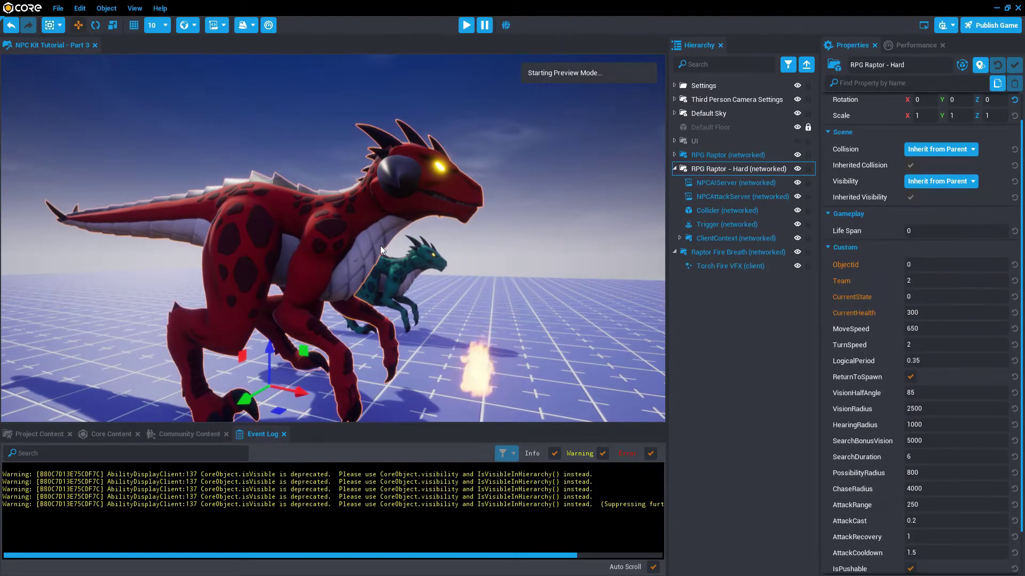
{"action": "key", "text": "="}
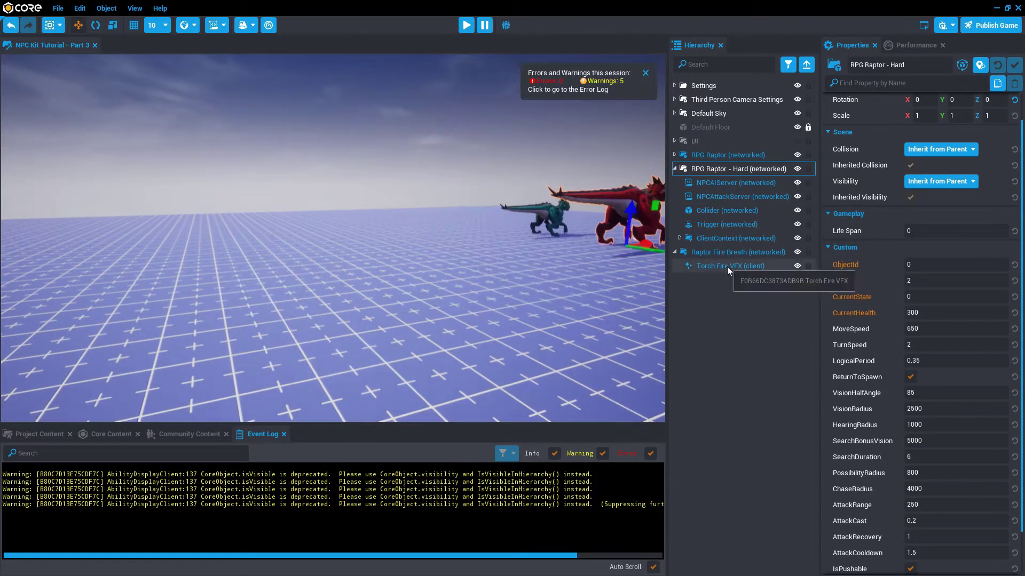
- Rotate the Torch Fire VFX so its flame points forward, about -83 degrees on Y
{"action": "double_click", "coordinate": [727, 266]}
{"action": "key", "text": "e"}
{"action": "left_click", "coordinate": [347, 276]}
{"action": "left_click", "coordinate": [347, 276]}
{"action": "left_click_drag", "start_coordinate": [366, 282], "coordinate": [374, 331]}
- Raise Raptor Fire Breath to about 49 on Z and set the Torch Fire VFX's initial Z velocity to 500
{"action": "left_click", "coordinate": [738, 252]}
{"action": "key", "text": "w"}
{"action": "left_click_drag", "start_coordinate": [338, 263], "coordinate": [343, 235]}
{"action": "left_click", "coordinate": [730, 266]}
{"action": "key", "text": "ctrl+z"}
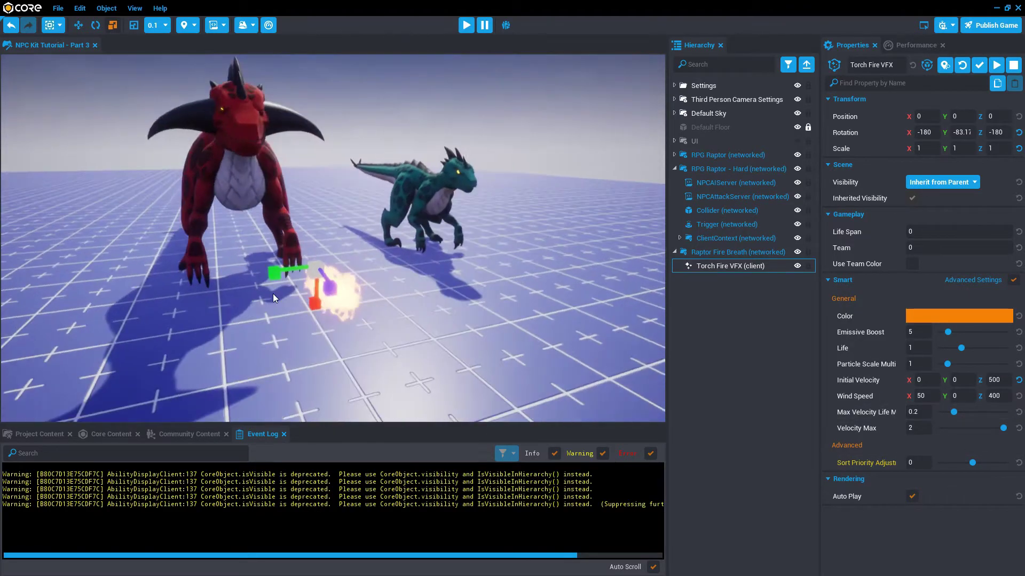
- Set Raptor Fire Breath's life span to 0.35 and update its template, checking the attack in a game preview
{"action": "left_click", "coordinate": [738, 252]}
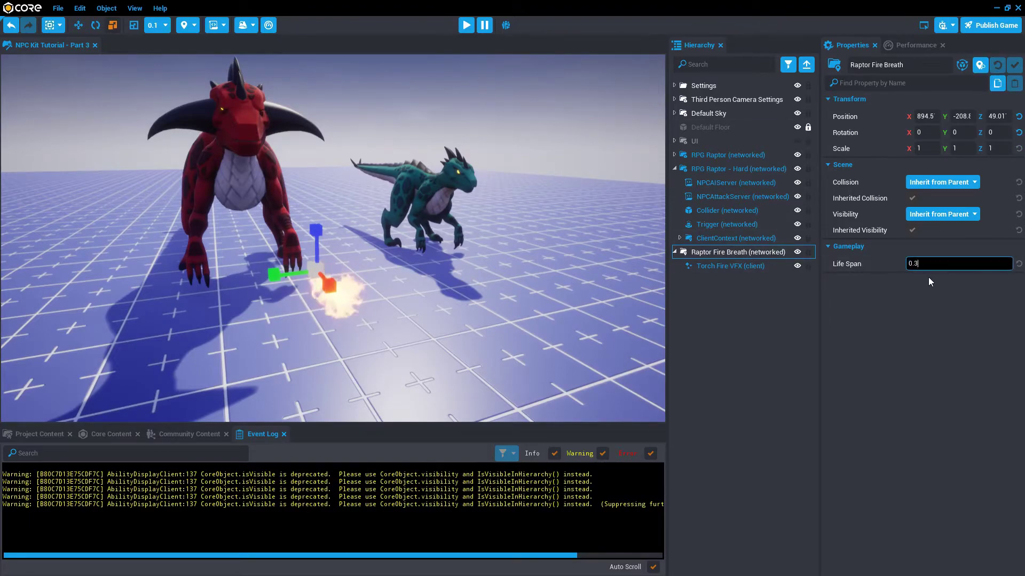
{"action": "type", "text": "5"}
{"action": "key", "text": "Return"}
{"action": "left_click", "coordinate": [1013, 69]}
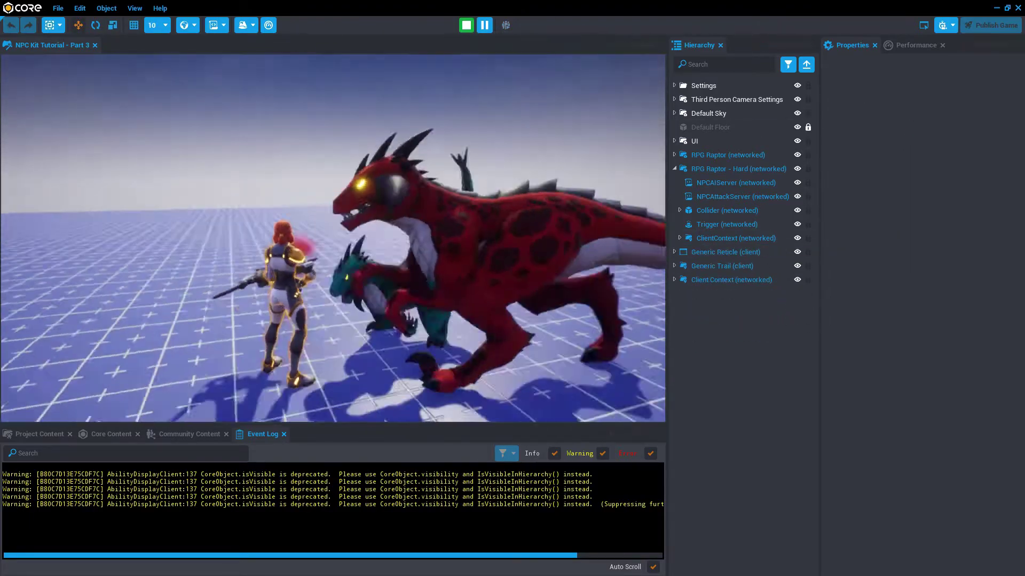
{"action": "key", "text": "="}
- Set Raptor Fire Breath's life span to 0.4 and preview the attack again
{"action": "left_click", "coordinate": [710, 265]}
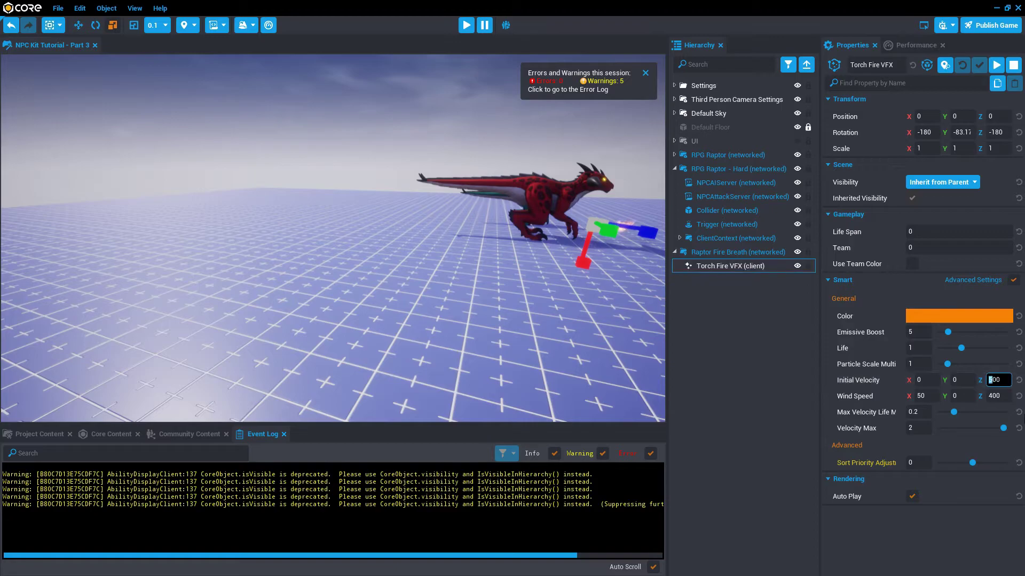
{"action": "left_click", "coordinate": [737, 252]}
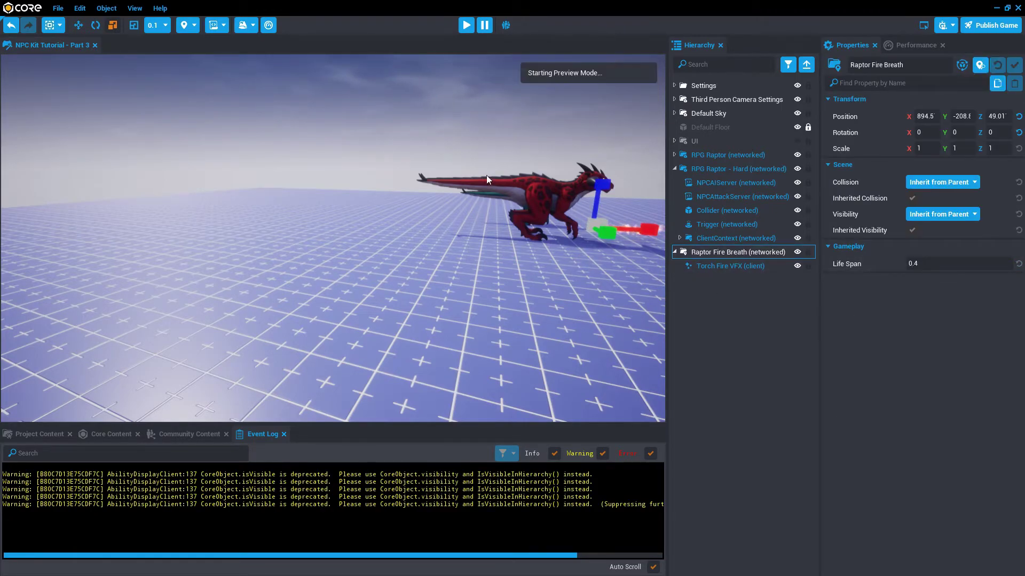
{"action": "key", "text": "="}
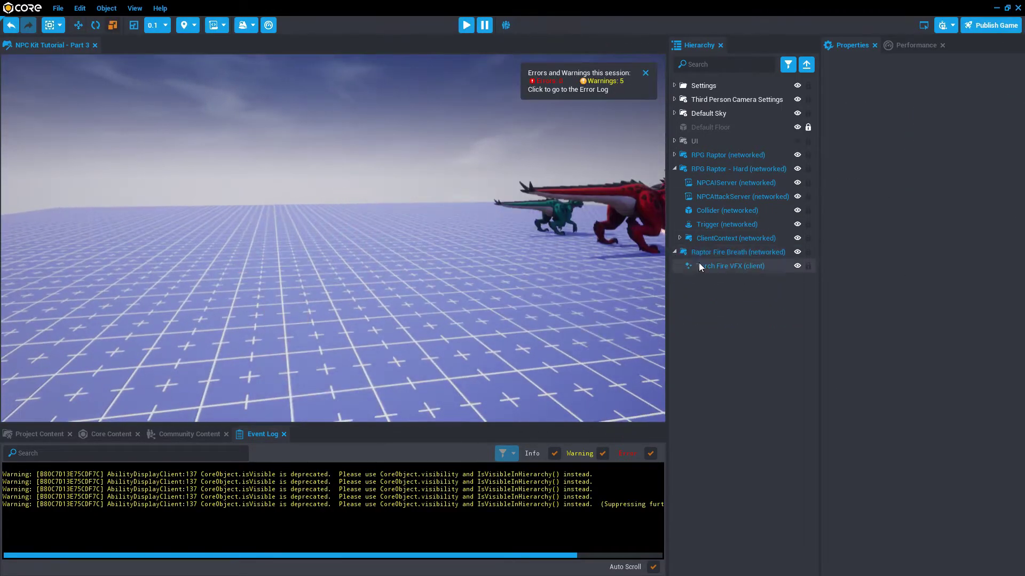
- Apply the latest Torch Fire VFX changes to the Raptor Fire Breath template and test them in a game preview
{"action": "double_click", "coordinate": [686, 267]}
{"action": "left_click", "coordinate": [737, 252]}
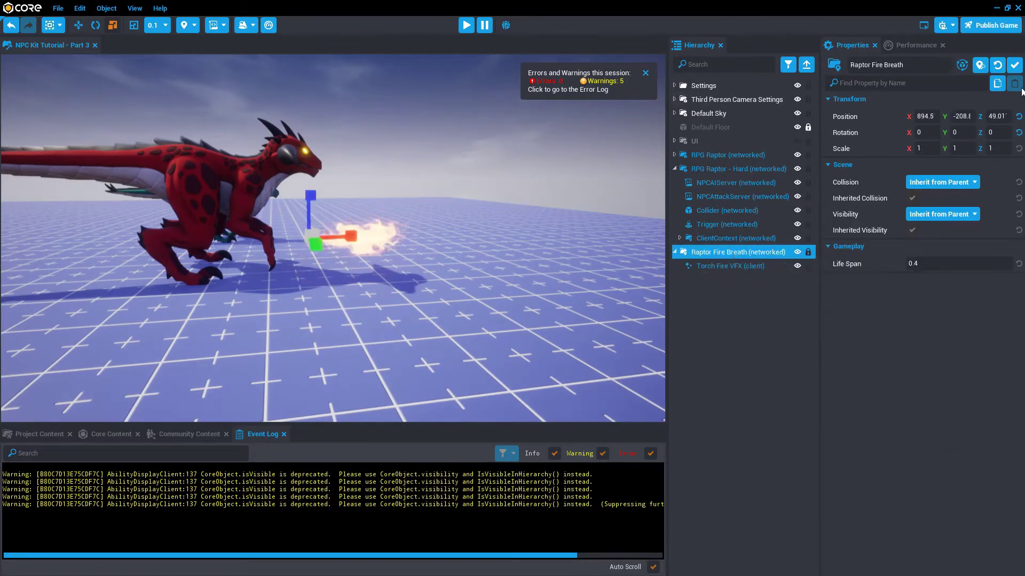
{"action": "key", "text": "="}
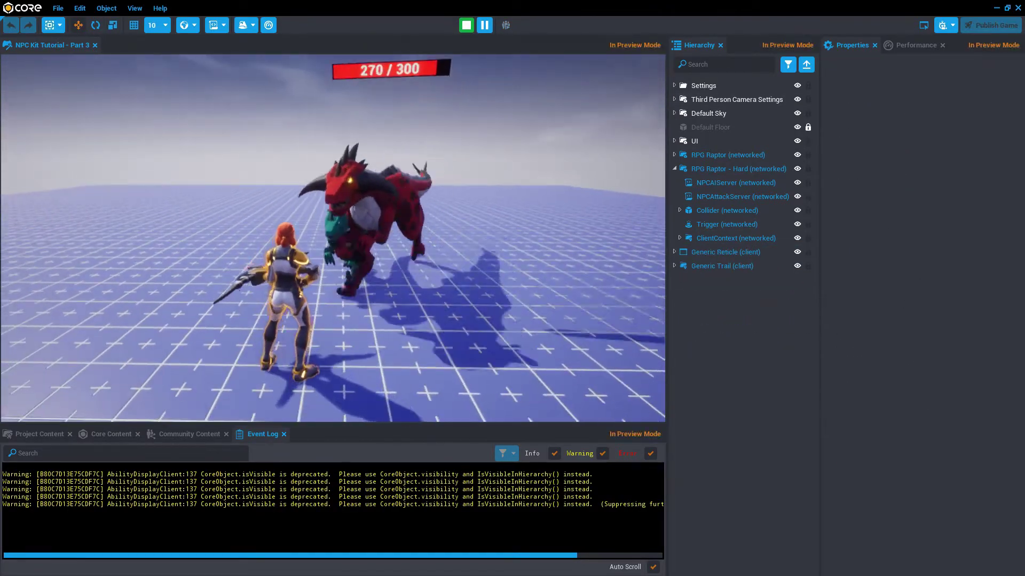
{"action": "key", "text": "="}
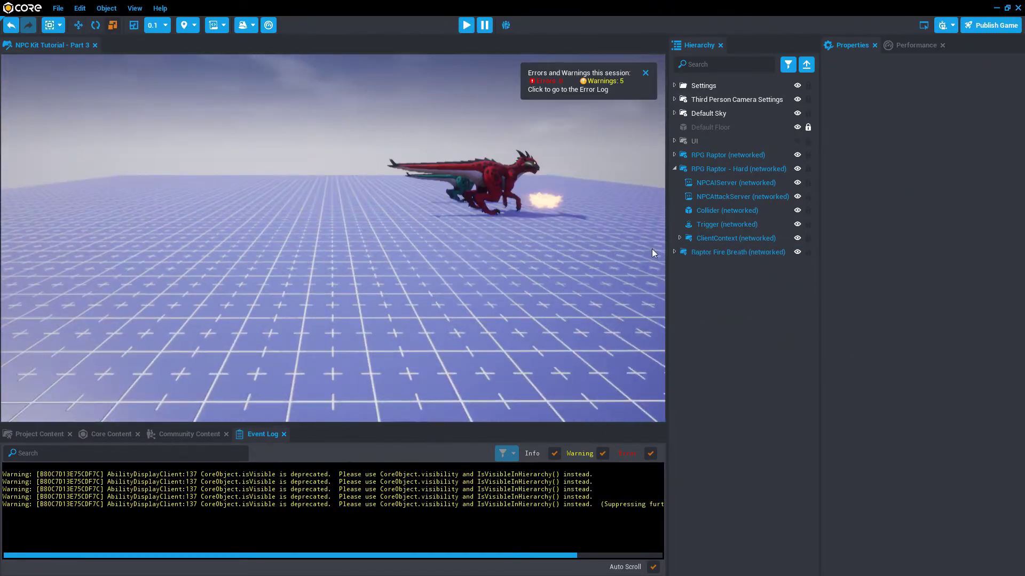
- Adjust the Torch Fire VFX's life, update the Raptor Fire Breath template and test the attack in a game preview
{"action": "left_click", "coordinate": [730, 266]}
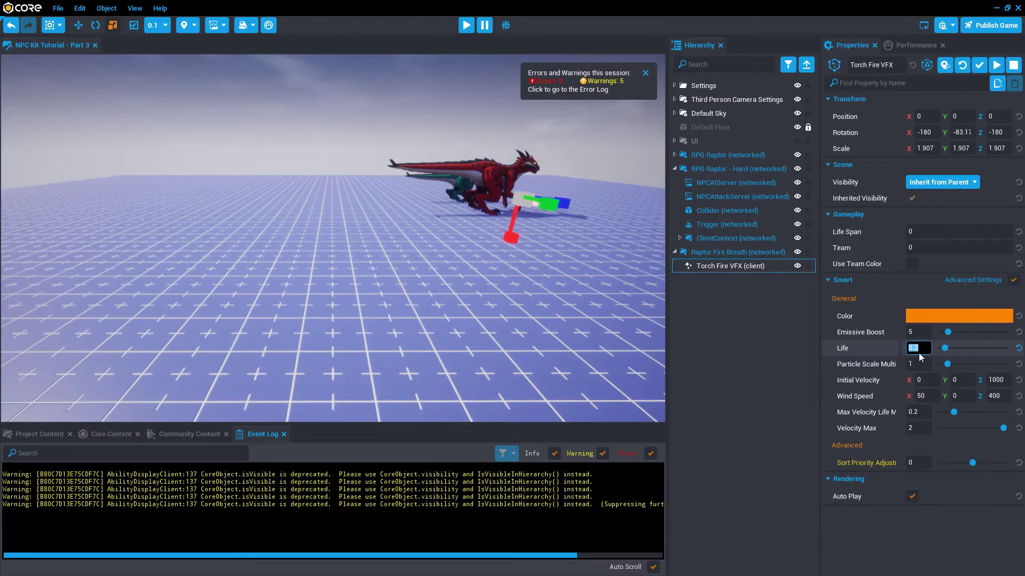
{"action": "left_click", "coordinate": [737, 252]}
{"action": "key", "text": "="}
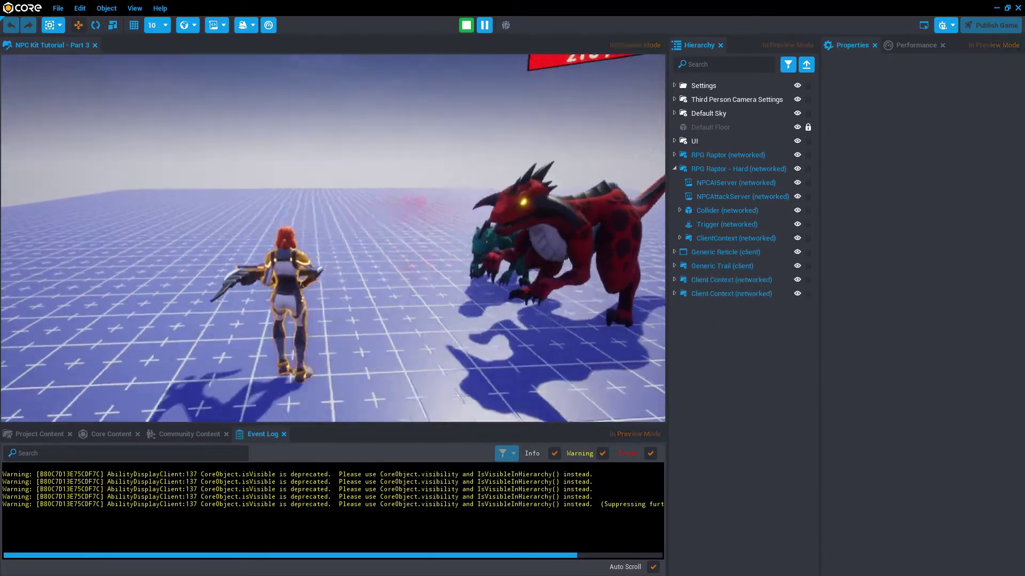
{"action": "key", "text": "="}
- Set the Torch Fire VFX's life to 0.4 and its initial Z velocity to 1400
{"action": "left_click_drag", "start_coordinate": [924, 348], "coordinate": [912, 348]}
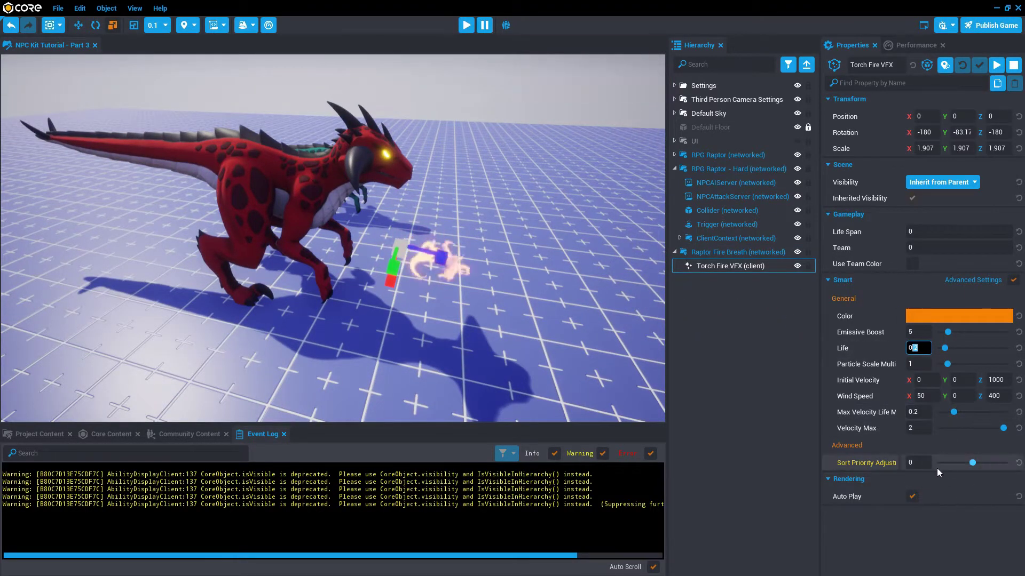
{"action": "type", "text": "4"}
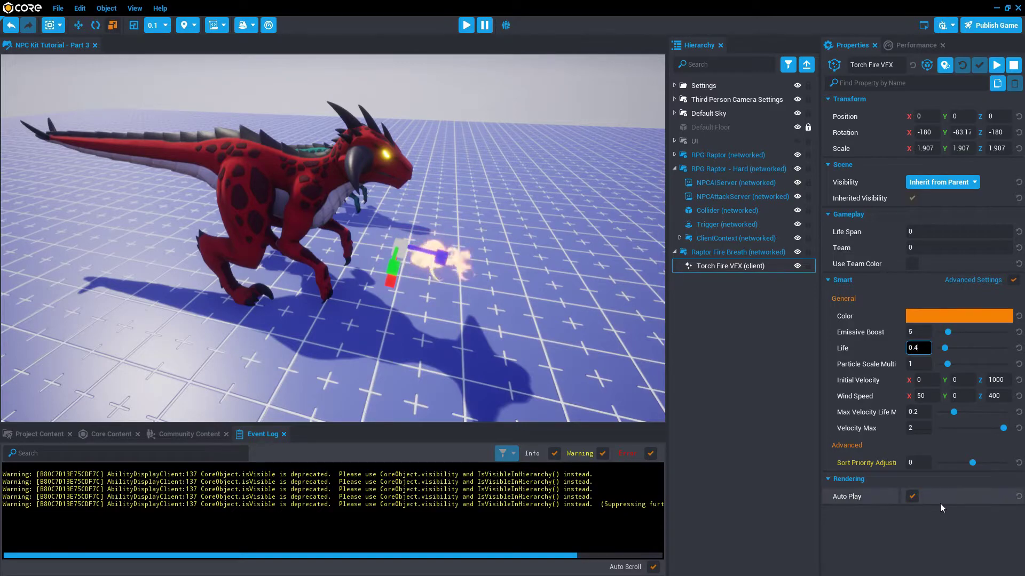
{"action": "left_click_drag", "start_coordinate": [996, 380], "coordinate": [992, 380]}
{"action": "type", "text": "4"}
{"action": "key", "text": "Return"}
- Set the Torch Fire VFX's life to 0.7 and test the fire breath in a game preview
{"action": "left_click_drag", "start_coordinate": [924, 348], "coordinate": [913, 348]}
{"action": "key", "text": "BackSpace"}
{"action": "type", "text": "7"}
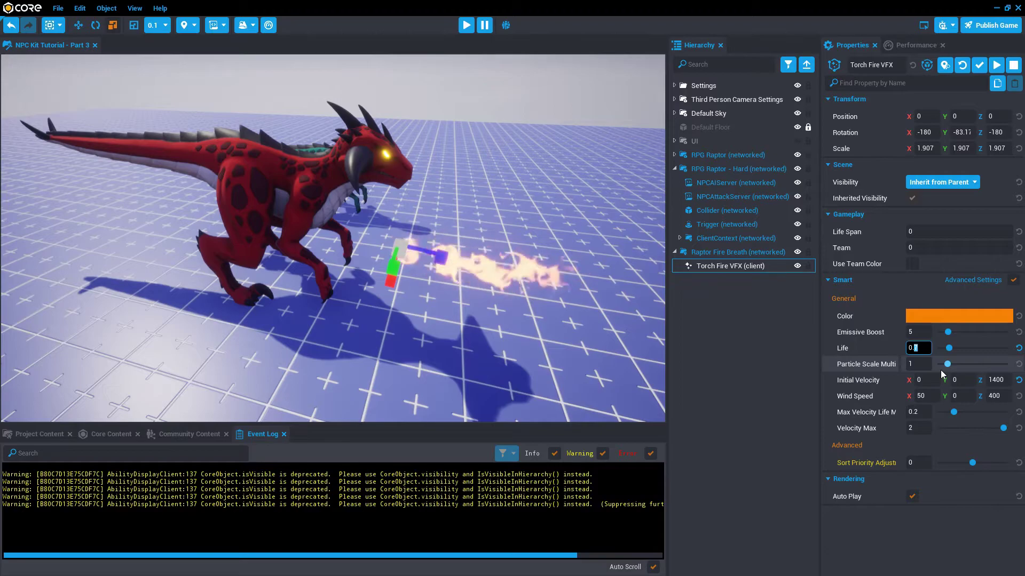
{"action": "left_click", "coordinate": [466, 25]}
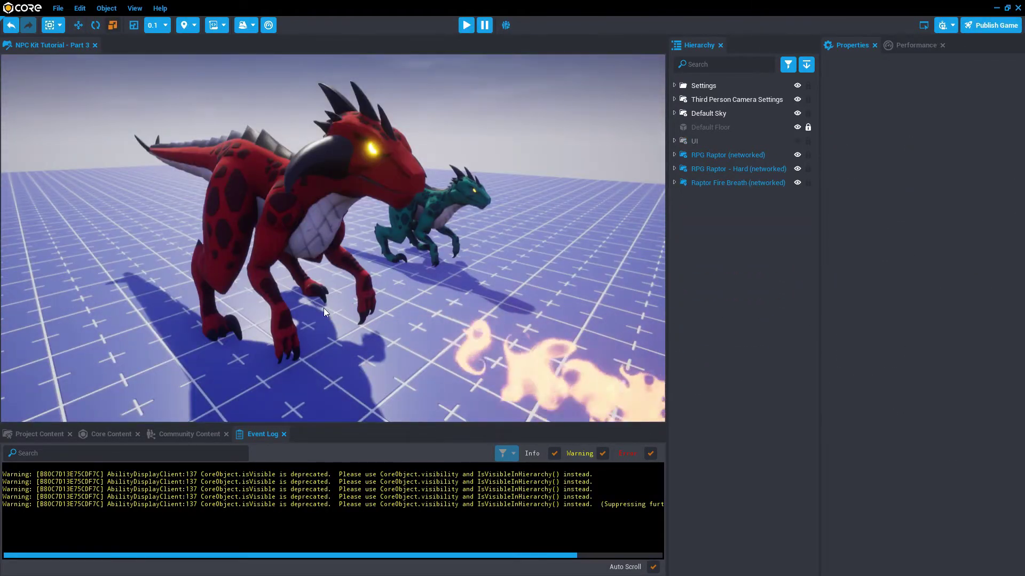
- Delete the Raptor Fire Breath object from the scene
{"action": "left_click", "coordinate": [722, 184]}
{"action": "key", "text": "Delete"}
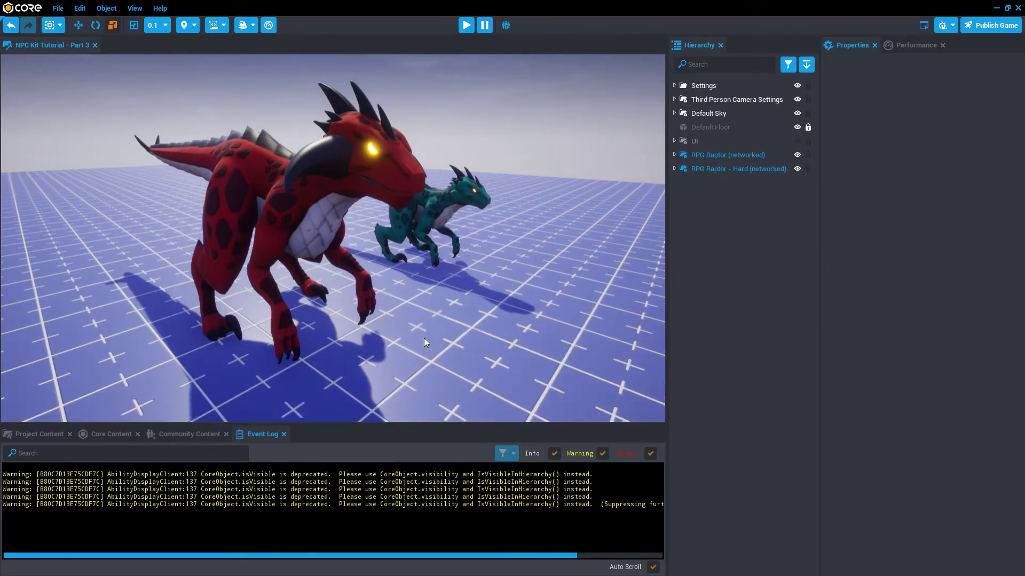
{"action": "left_click_drag", "start_coordinate": [494, 344], "coordinate": [439, 344], "text": "alt"}
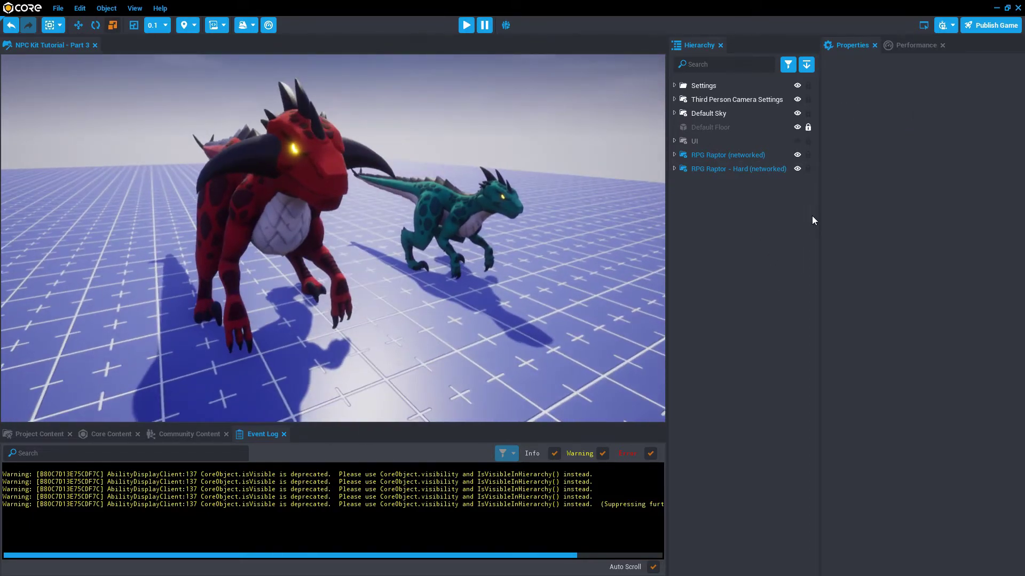
- Set the CurrentHealth of RPG Raptor - Hard to 1000
{"action": "left_click", "coordinate": [719, 170]}
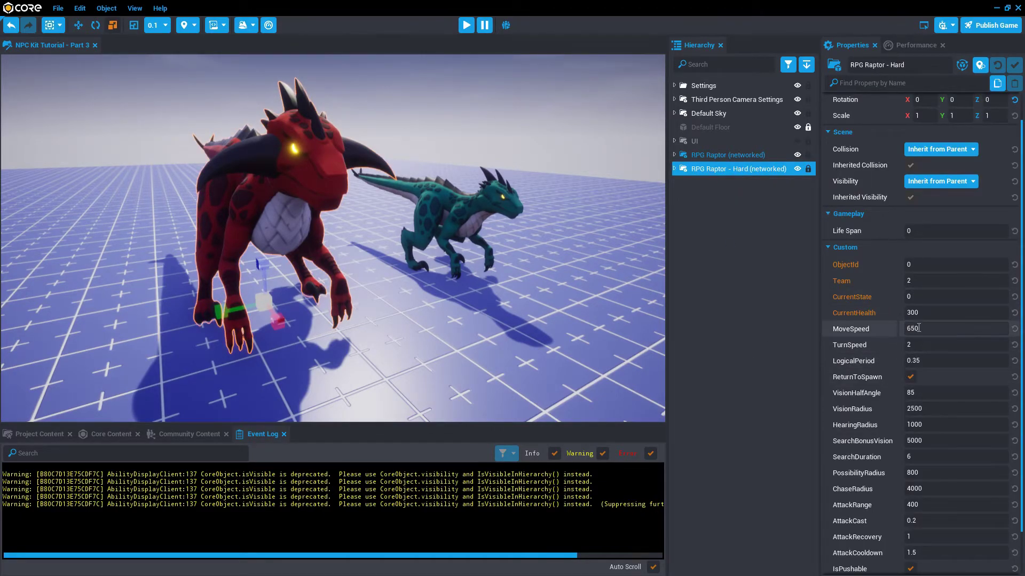
{"action": "type", "text": "10"}
{"action": "key", "text": "Return"}
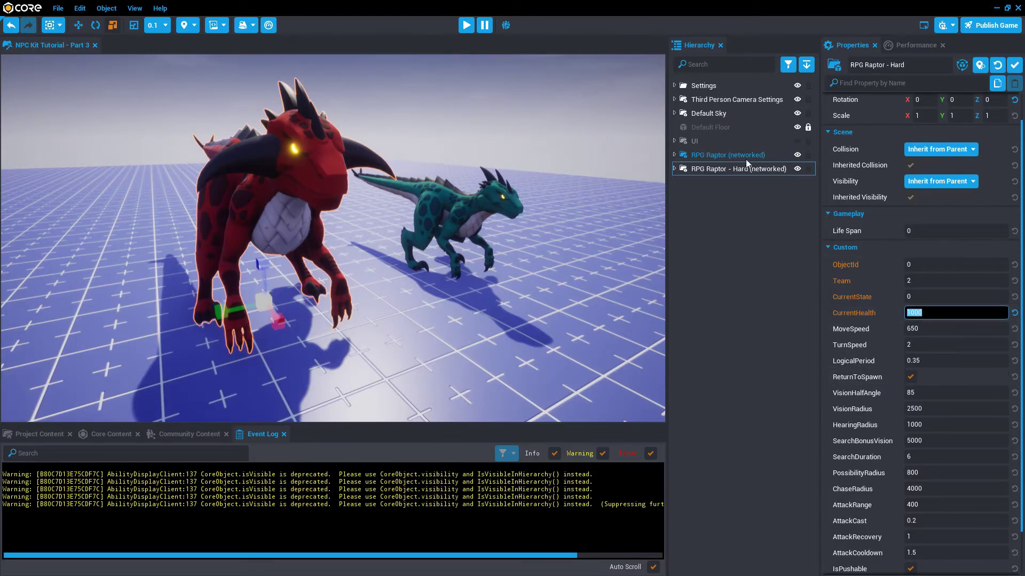
- Set DamageToPlayers to 40 on the NPCAttackServer of RPG Raptor - Hard and update its template
{"action": "left_click", "coordinate": [673, 169]}
{"action": "left_click", "coordinate": [716, 196]}
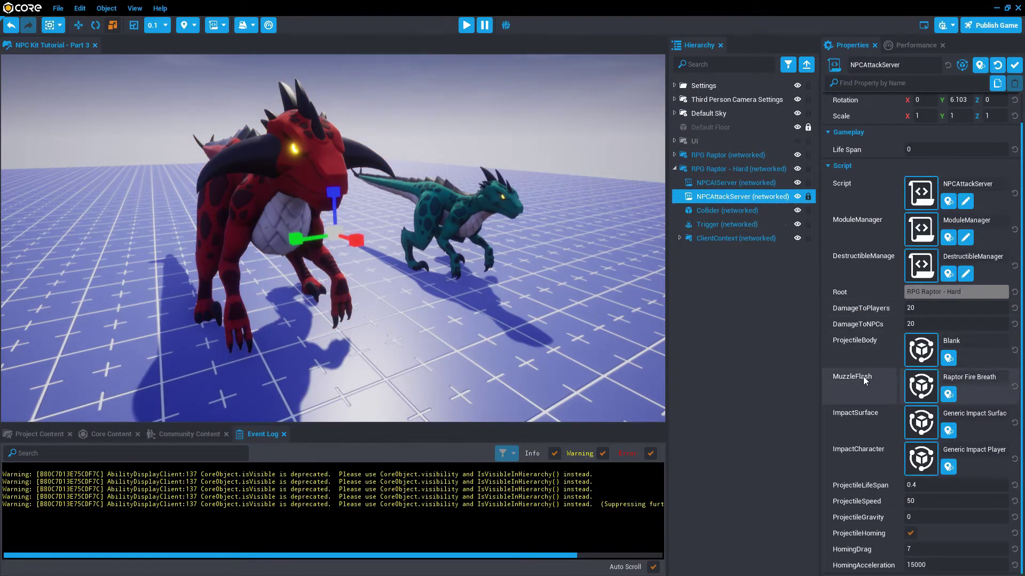
{"action": "key", "text": "BackSpace"}
{"action": "type", "text": "4"}
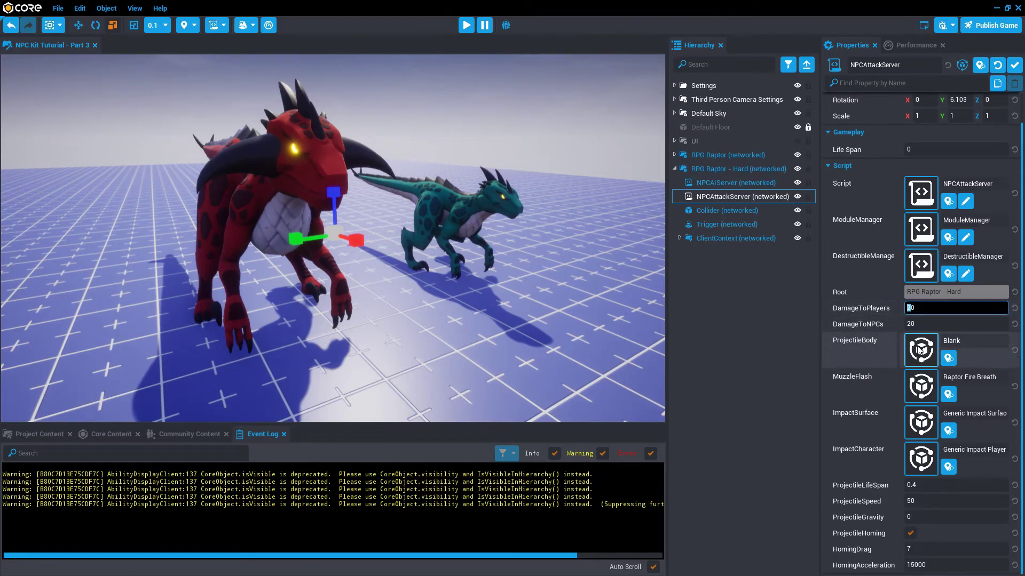
{"action": "left_click", "coordinate": [1014, 72]}
- Place a copy of RPG Raptor beside the red raptor and save it as a new template named RPG Raptor - Medium
{"action": "double_click", "coordinate": [707, 155]}
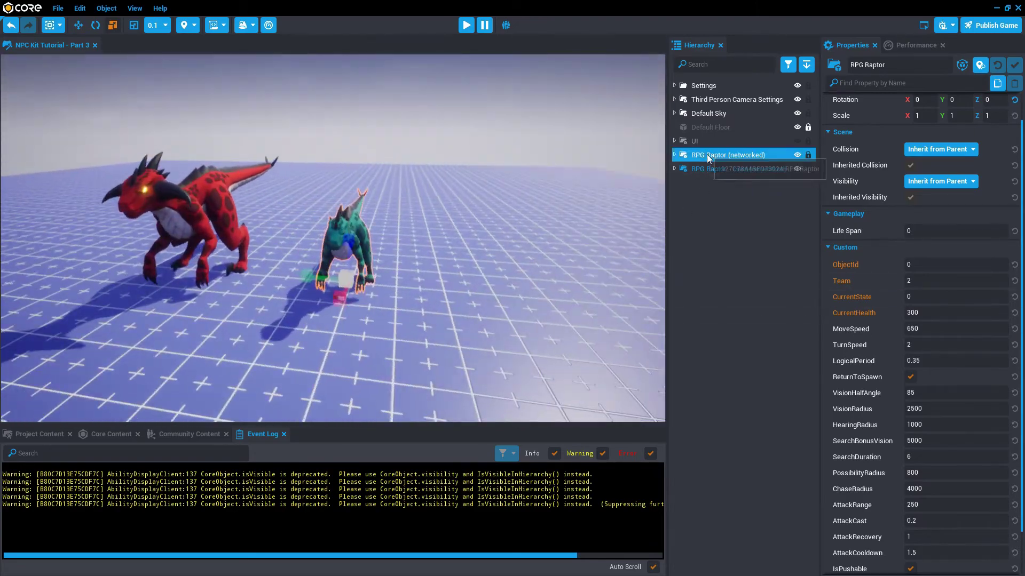
{"action": "left_click_drag", "start_coordinate": [314, 291], "coordinate": [85, 302]}
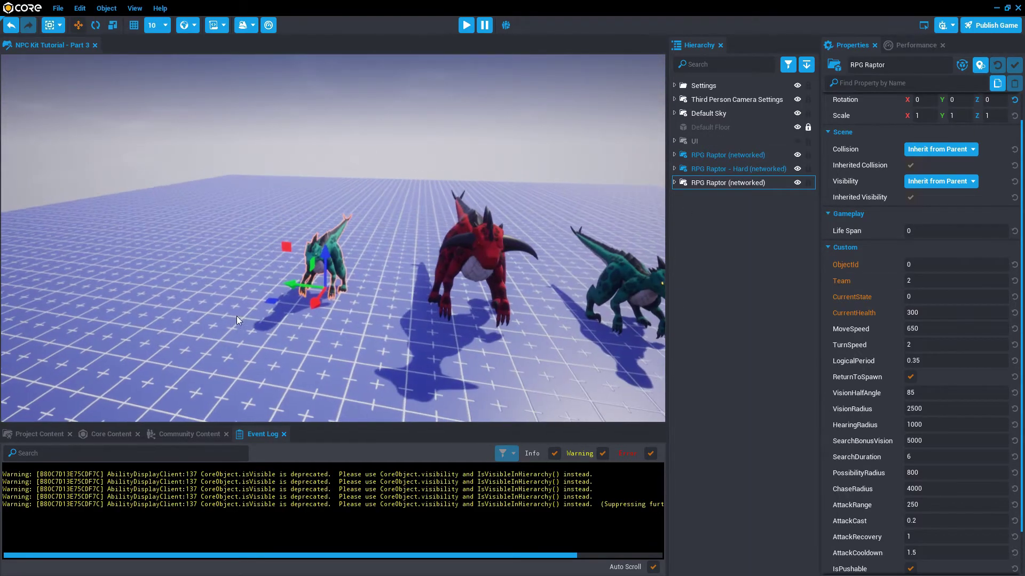
{"action": "left_click", "coordinate": [674, 182]}
{"action": "right_click", "coordinate": [721, 183]}
{"action": "left_click", "coordinate": [774, 358]}
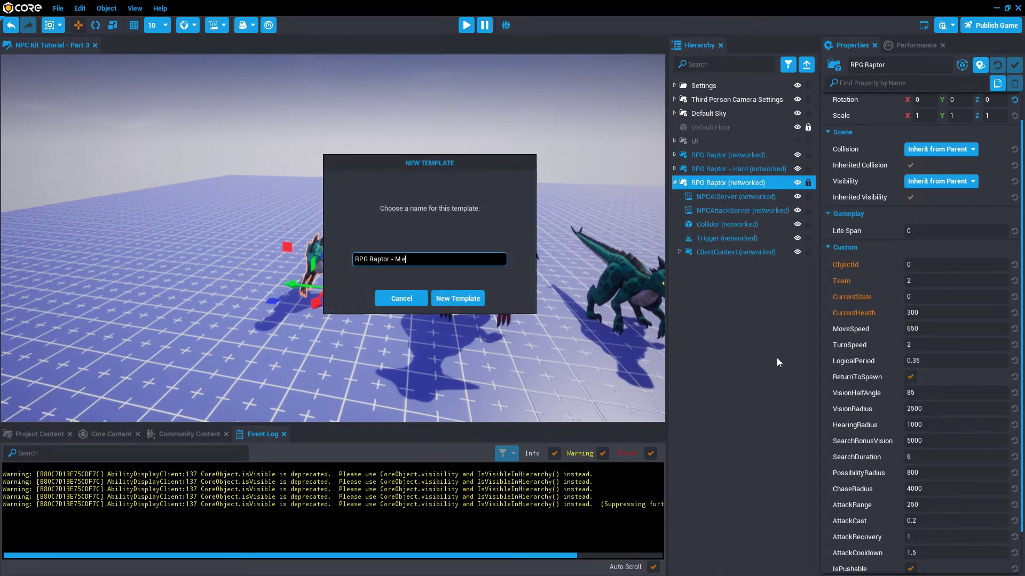
{"action": "key", "text": "Return"}
- Scale up the GeoRoot of RPG Raptor - Medium so its body is between the other two raptors in size
{"action": "left_click", "coordinate": [679, 252]}
{"action": "left_click", "coordinate": [726, 308]}
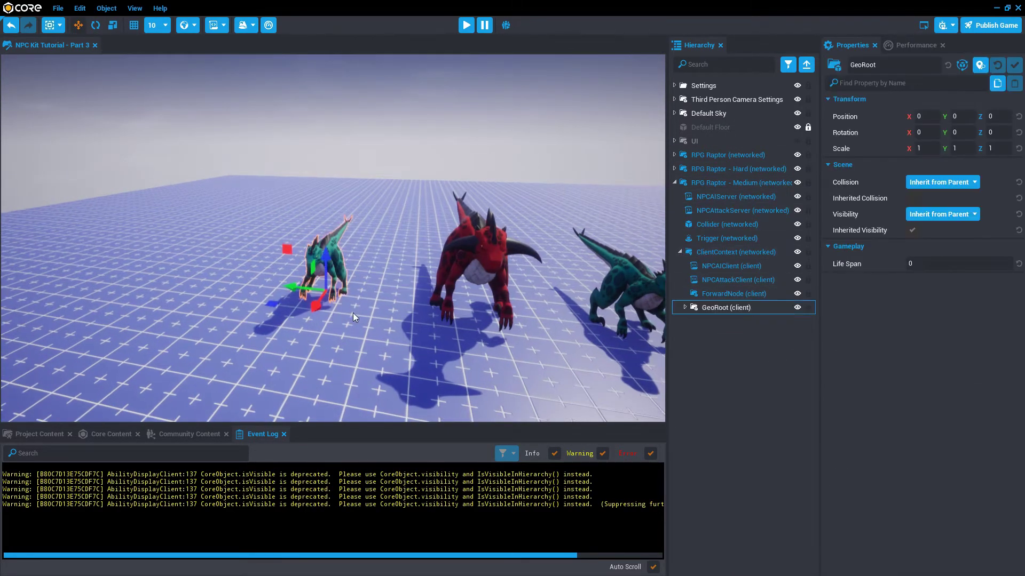
{"action": "right_click_drag", "start_coordinate": [360, 315], "coordinate": [547, 334]}
{"action": "key", "text": "r"}
{"action": "left_click_drag", "start_coordinate": [382, 332], "coordinate": [405, 320]}
{"action": "right_click_drag", "start_coordinate": [409, 320], "coordinate": [299, 290]}
- Create a custom base material named Raptor - Medium for the Skeleton Mob of RPG Raptor - Medium
{"action": "left_click", "coordinate": [685, 307]}
{"action": "left_click", "coordinate": [748, 349]}
{"action": "scroll", "coordinate": [893, 477], "scroll_direction": "down", "scroll_amount": 5}
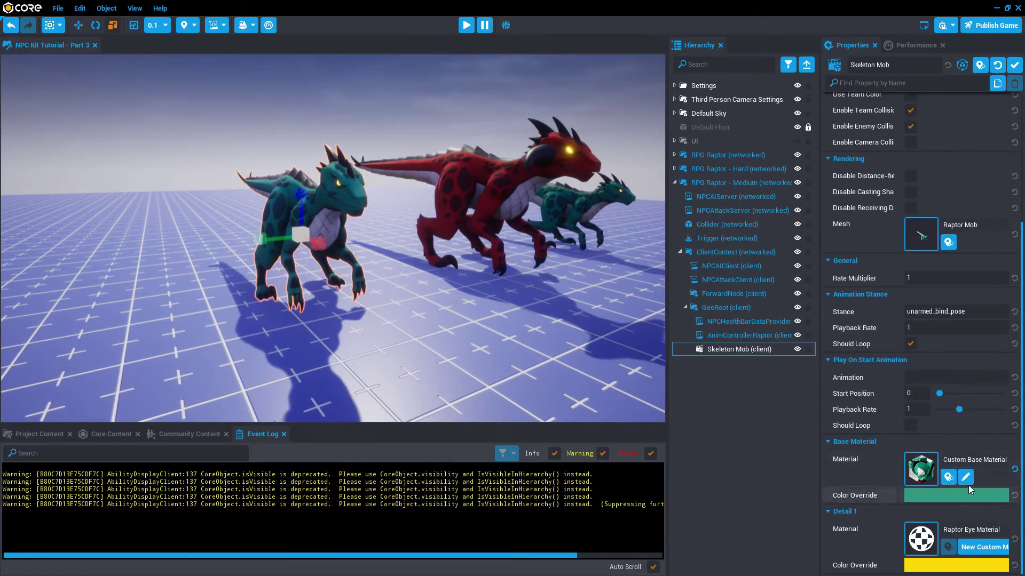
{"action": "left_click", "coordinate": [965, 477]}
{"action": "type", "text": "Raptor - Medium"}
{"action": "key", "text": "Return"}
- Change the Color and Secondary Color of the Raptor - Medium material to shades of blue
{"action": "left_click", "coordinate": [562, 269]}
{"action": "mouse_move", "coordinate": [732, 432]}
{"action": "left_mouse_down"}
{"action": "mouse_move", "coordinate": [751, 432]}
{"action": "mouse_move", "coordinate": [735, 429]}
{"action": "left_mouse_up"}
{"action": "left_click", "coordinate": [725, 527]}
{"action": "left_click", "coordinate": [553, 266]}
{"action": "left_click", "coordinate": [715, 522]}
{"action": "left_click", "coordinate": [533, 283]}
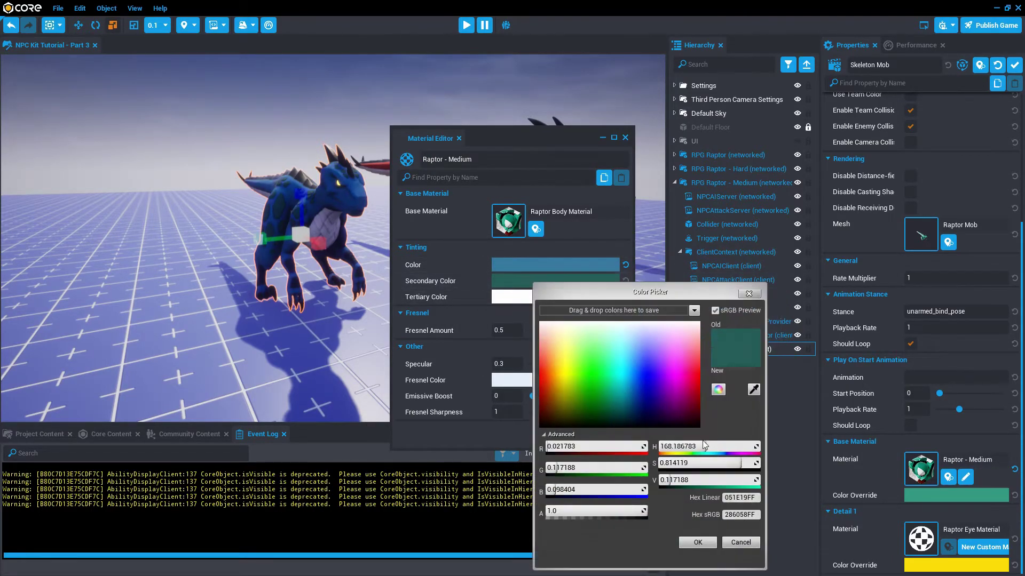
{"action": "left_click", "coordinate": [698, 542]}
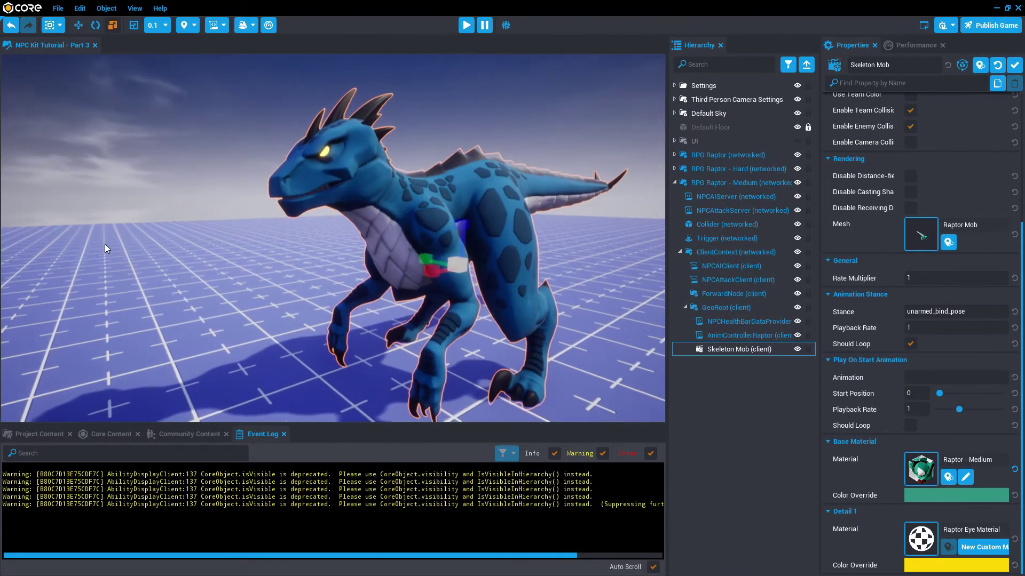
- Override the Raptor Eye Material's color with a glowing teal of hue 156, saturation 1 and value 2
{"action": "left_click", "coordinate": [956, 565]}
{"action": "left_click_drag", "start_coordinate": [814, 459], "coordinate": [747, 459]}
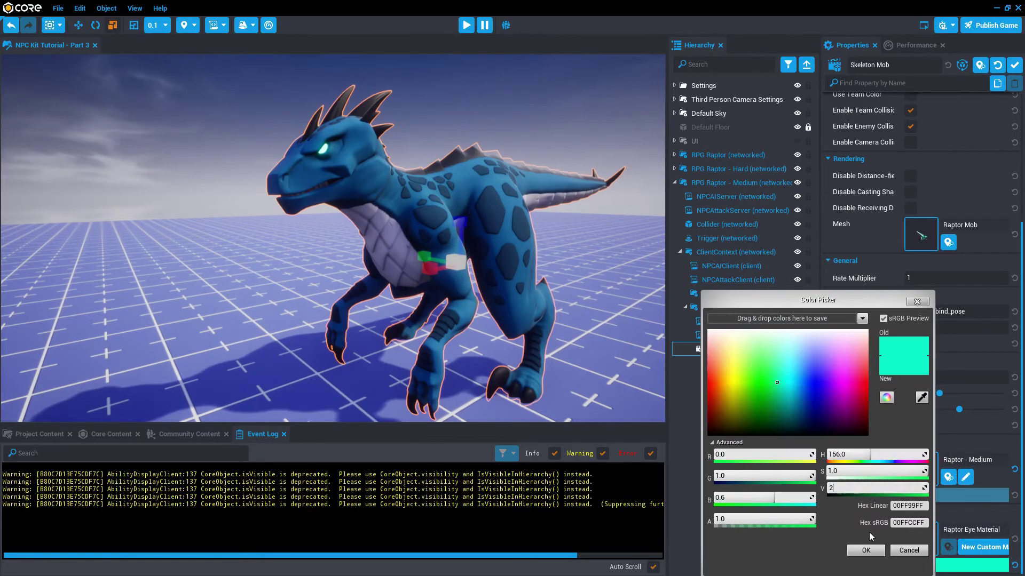
{"action": "left_click", "coordinate": [887, 550]}
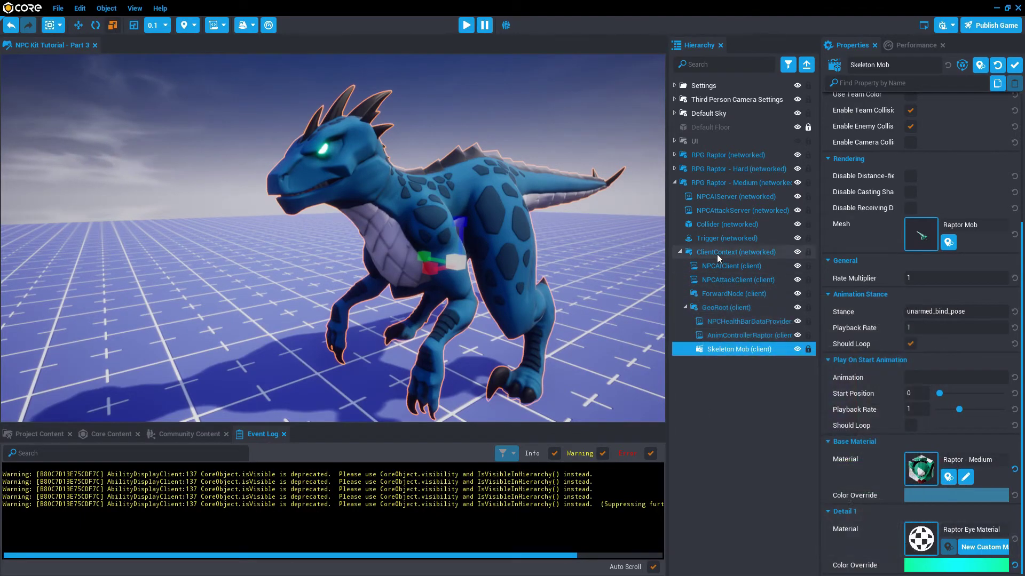
- Force the medium raptor's Collider visible and fit it around the body at scale about 1.59, X about 18.5 and Z about 96
{"action": "left_click", "coordinate": [727, 224]}
{"action": "left_click", "coordinate": [940, 213]}
{"action": "left_click", "coordinate": [924, 248]}
{"action": "left_click_drag", "start_coordinate": [365, 282], "coordinate": [386, 277]}
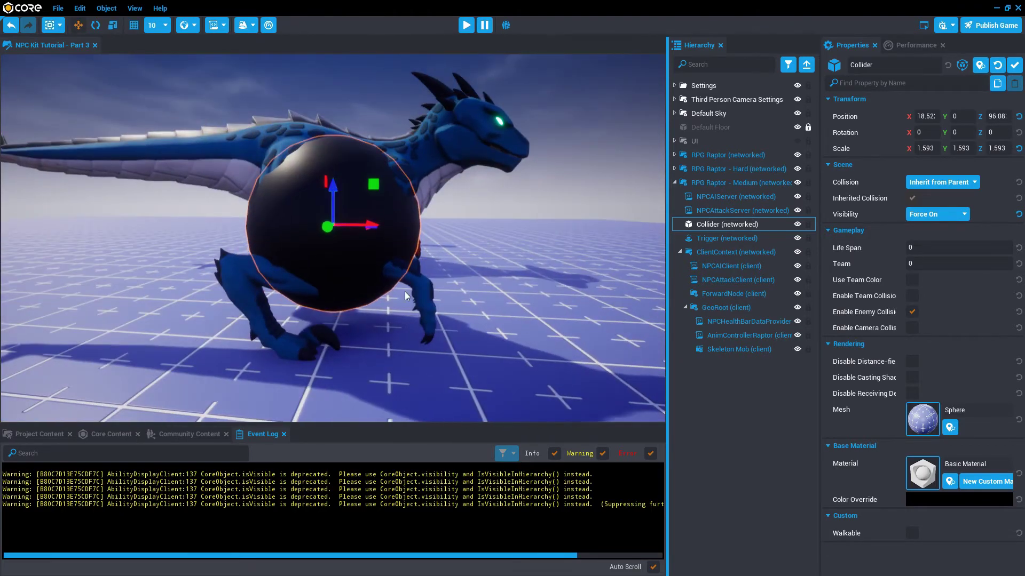
- Reset the Collider's visibility to its default and update the RPG Raptor - Medium template
{"action": "right_click", "coordinate": [710, 183]}
{"action": "left_click", "coordinate": [730, 224]}
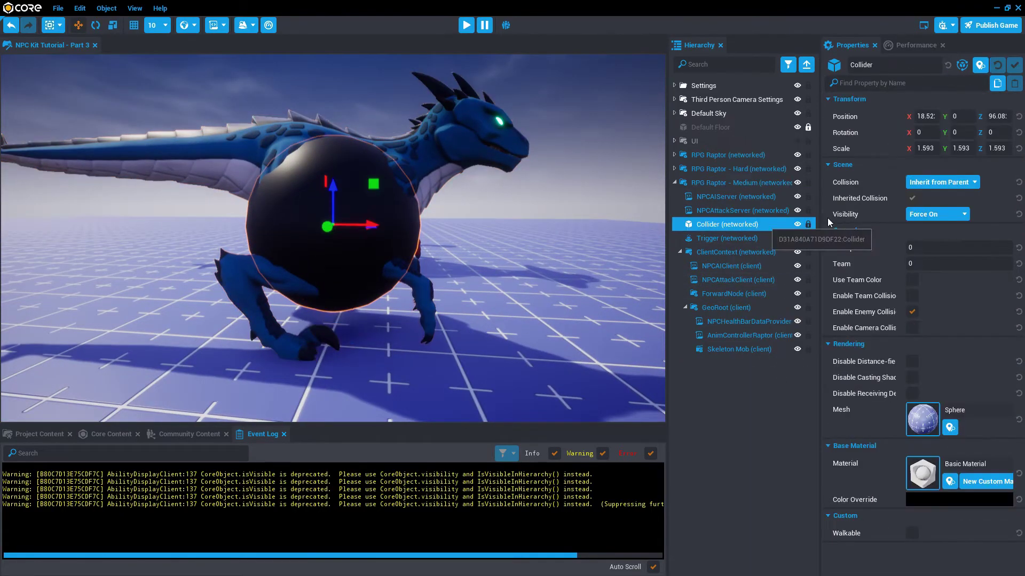
{"action": "left_click", "coordinate": [1018, 214]}
{"action": "left_click", "coordinate": [1013, 65]}
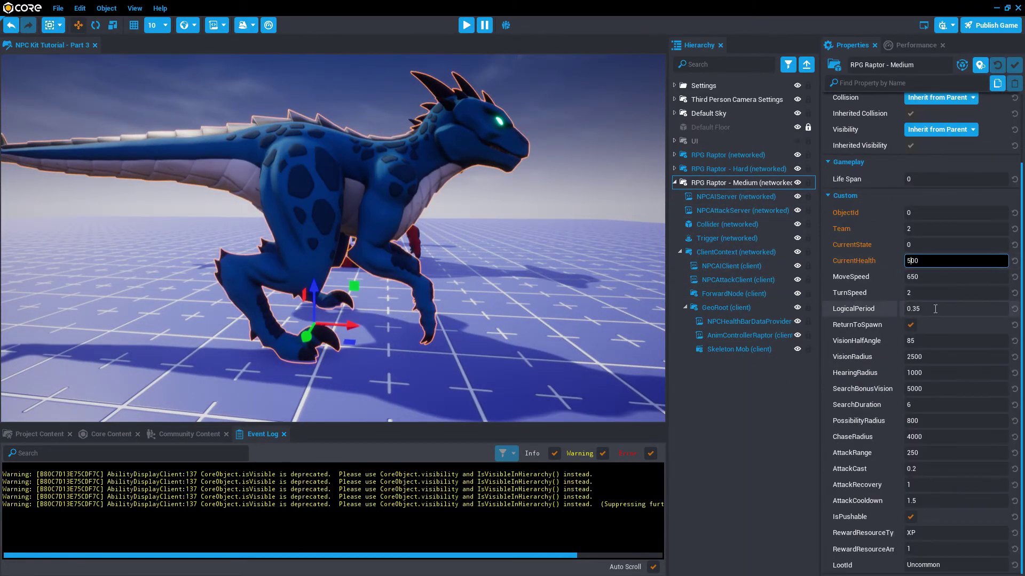
- Set RPG Raptor - Medium's CurrentHealth to 600 and its NPCAttackServer's DamageToPlayers to 30, updating the template
{"action": "left_click", "coordinate": [727, 210]}
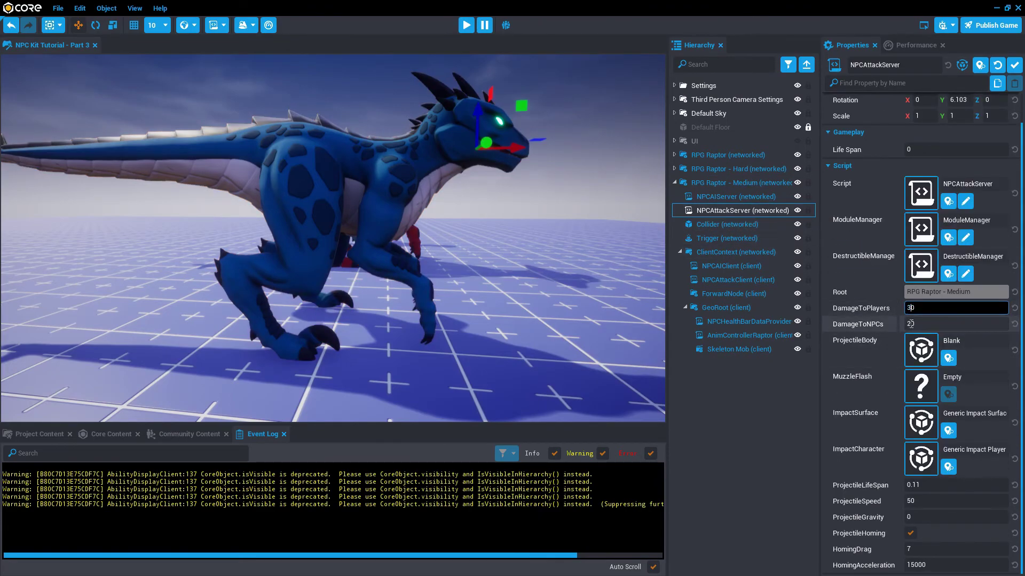
{"action": "left_click", "coordinate": [675, 183]}
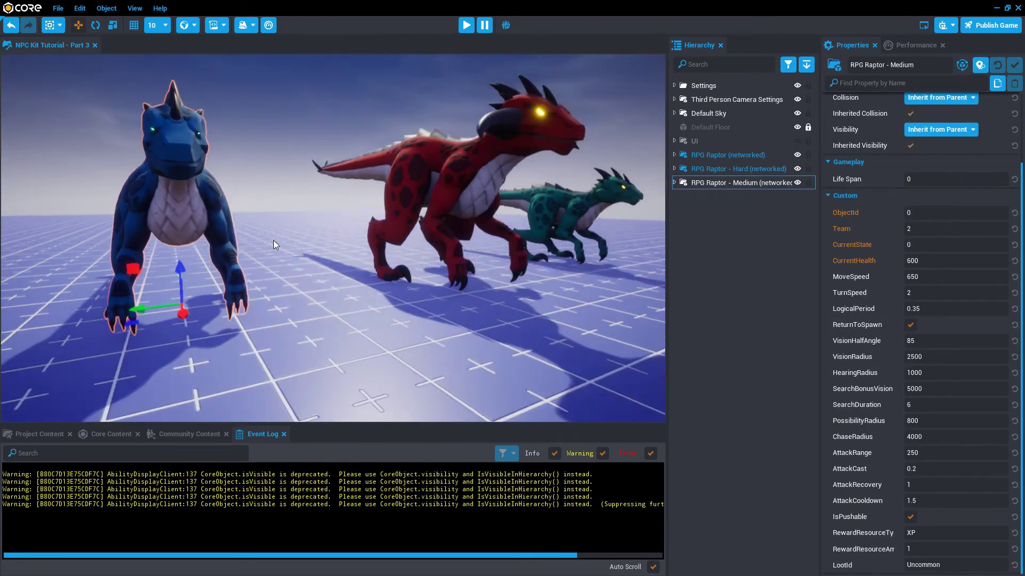
{"action": "left_click", "coordinate": [543, 257]}
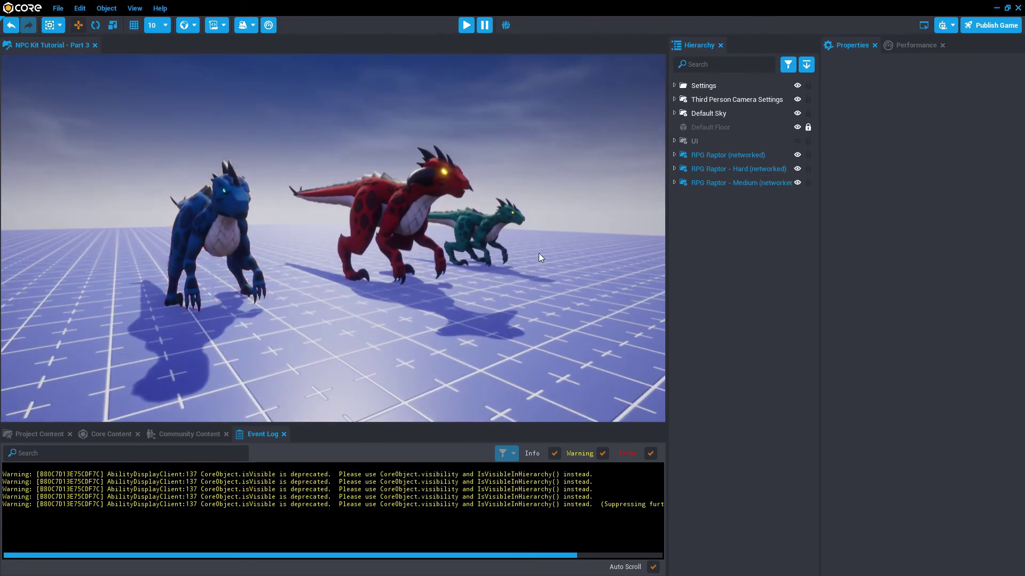